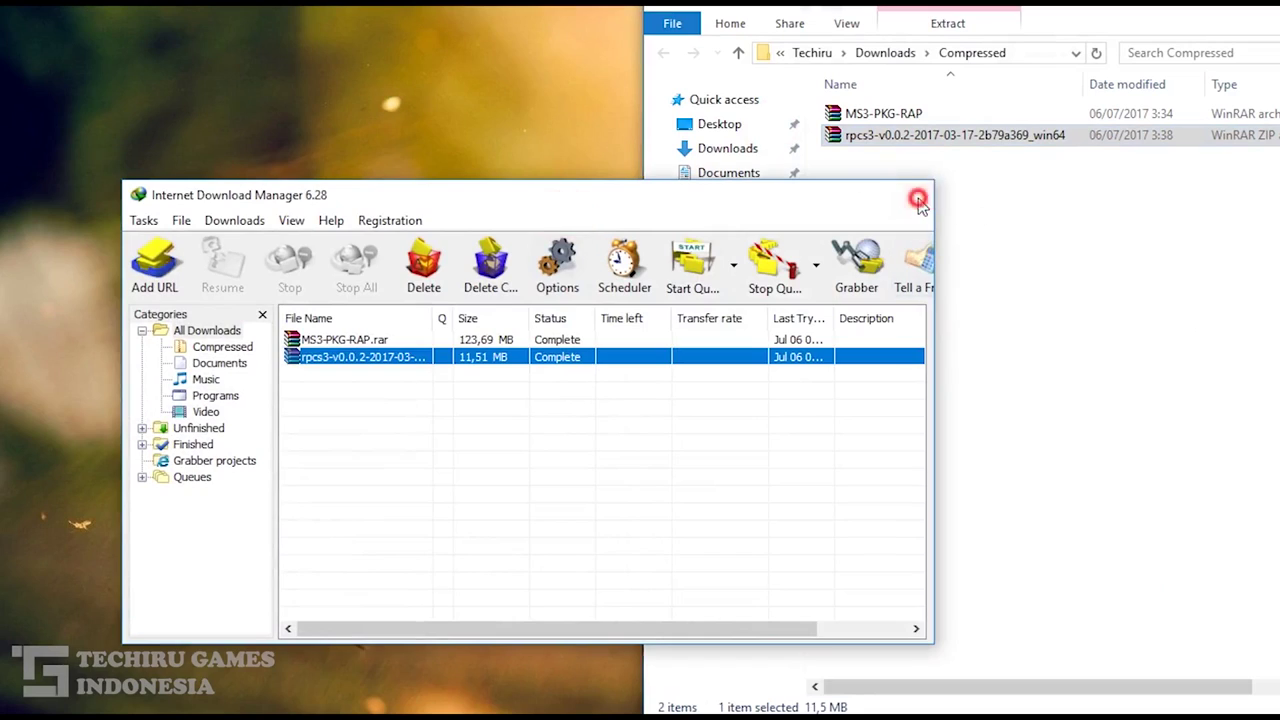
Step: Extract the rpcs3-v0.0.2-2017-03-17-2b79a369_win64 archive into its own folder and move that folder to the desktop
right_click(893, 143)
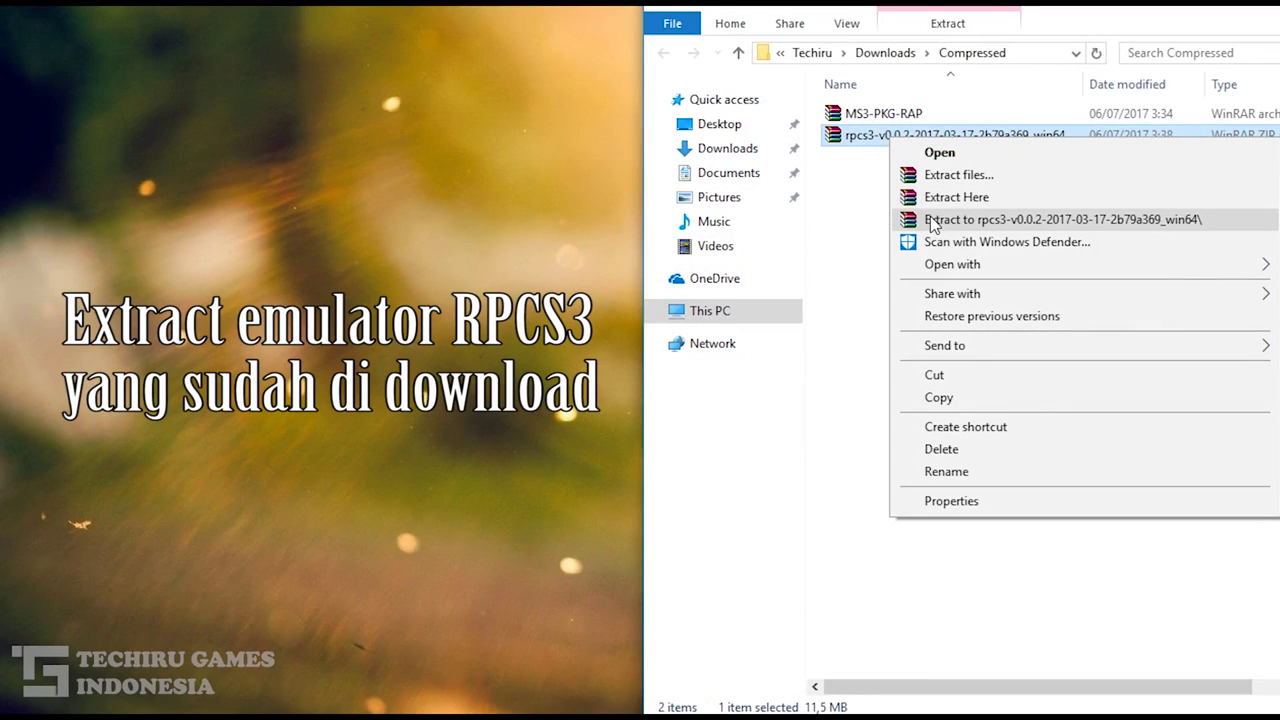
click(930, 220)
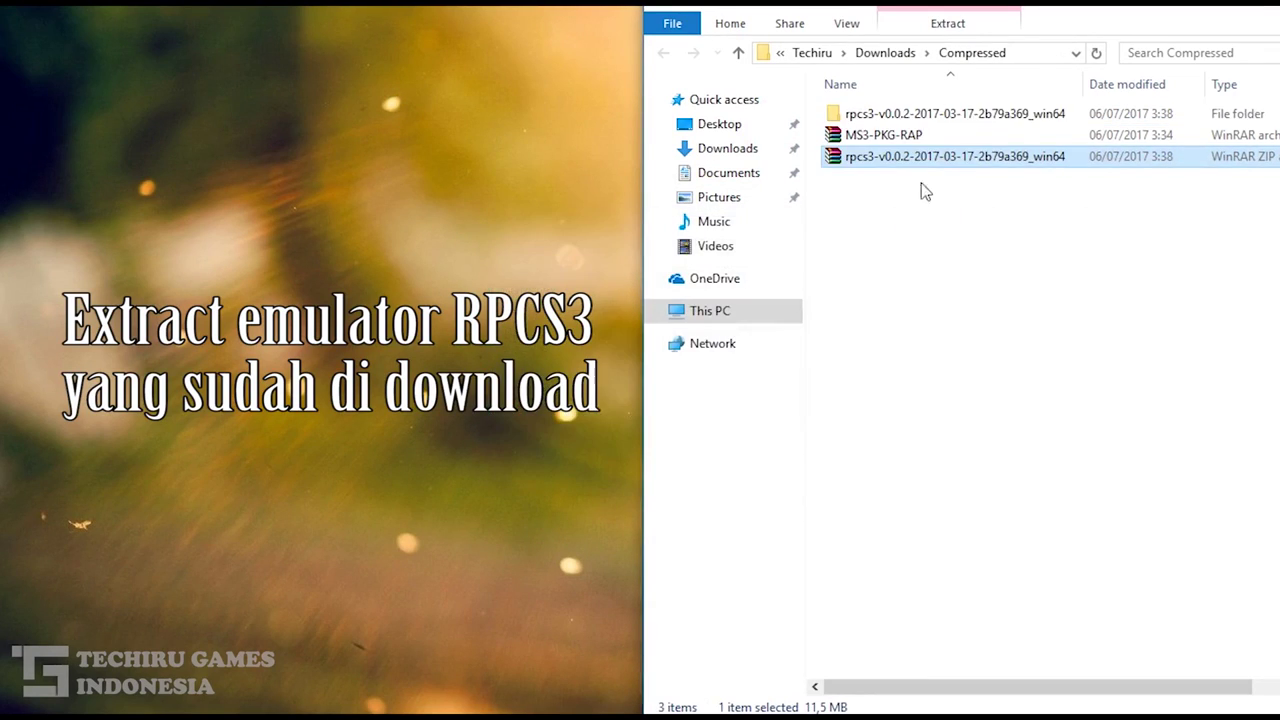
drag(848, 115, 57, 149)
click(1221, 15)
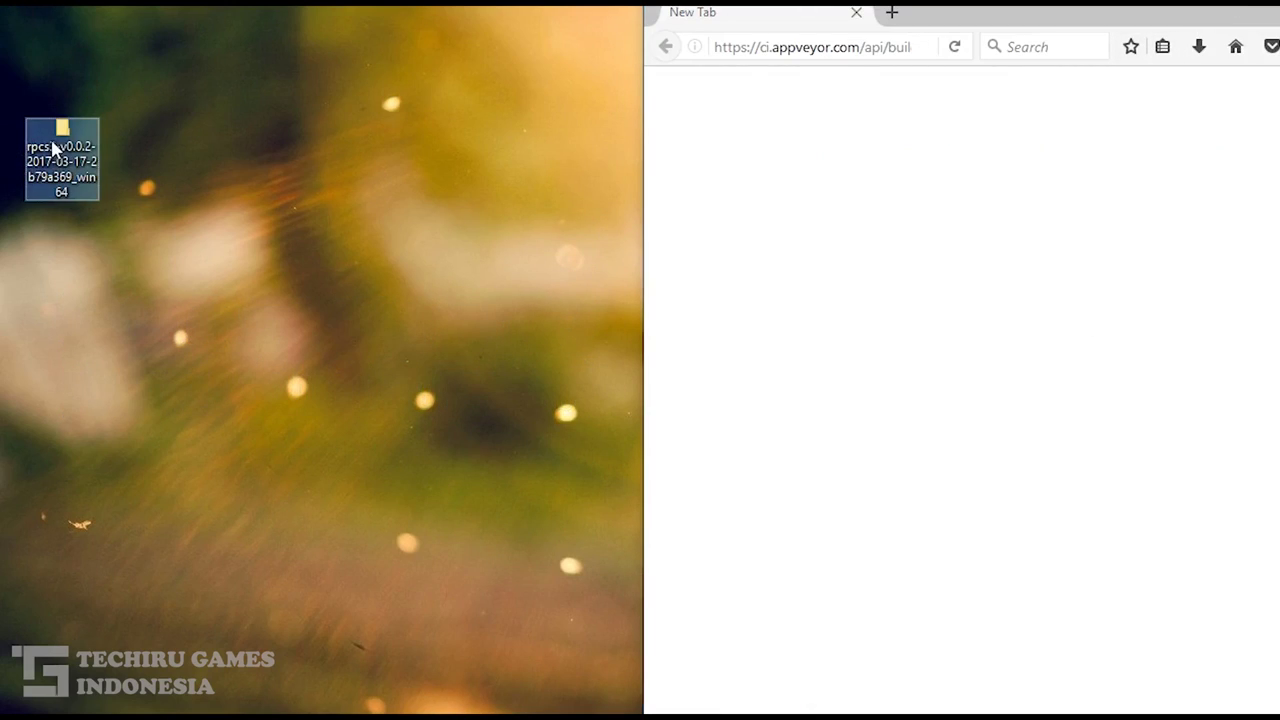
Step: Rename the extracted emulator folder on the desktop to rpcs3
click(63, 170)
click(92, 190)
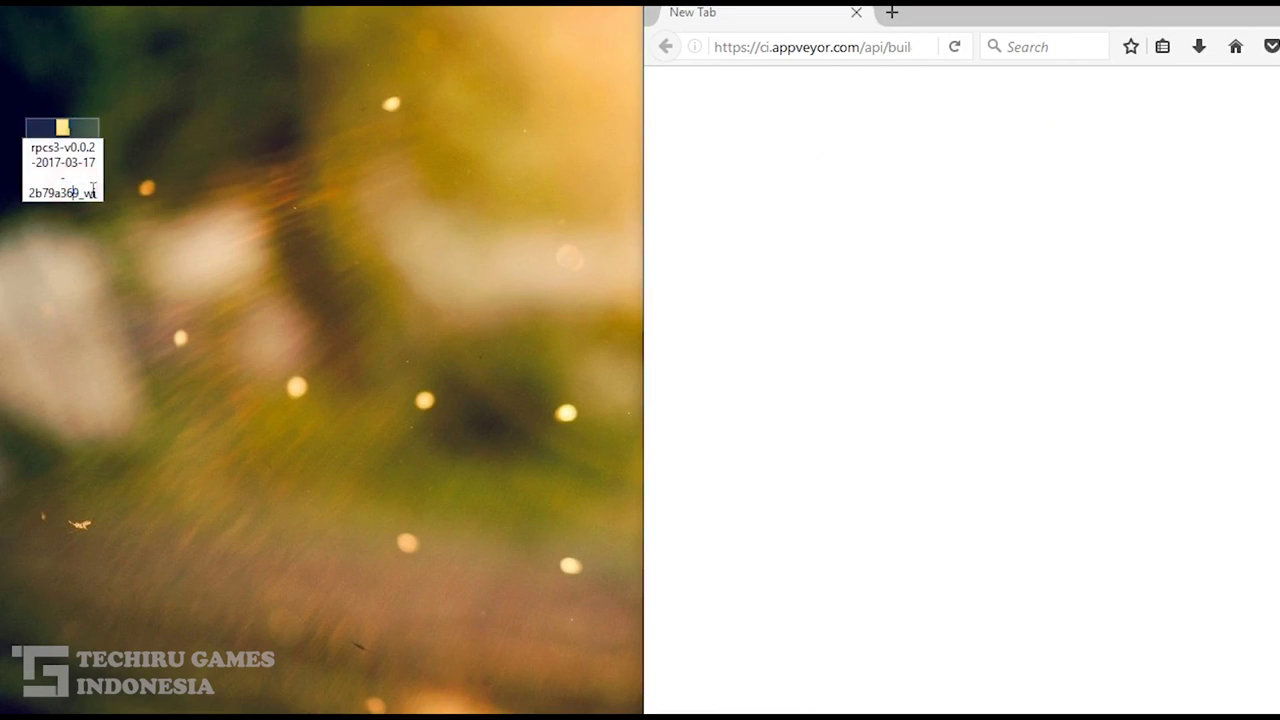
drag(62, 143, 98, 195)
key(BackSpace)
key(Return)
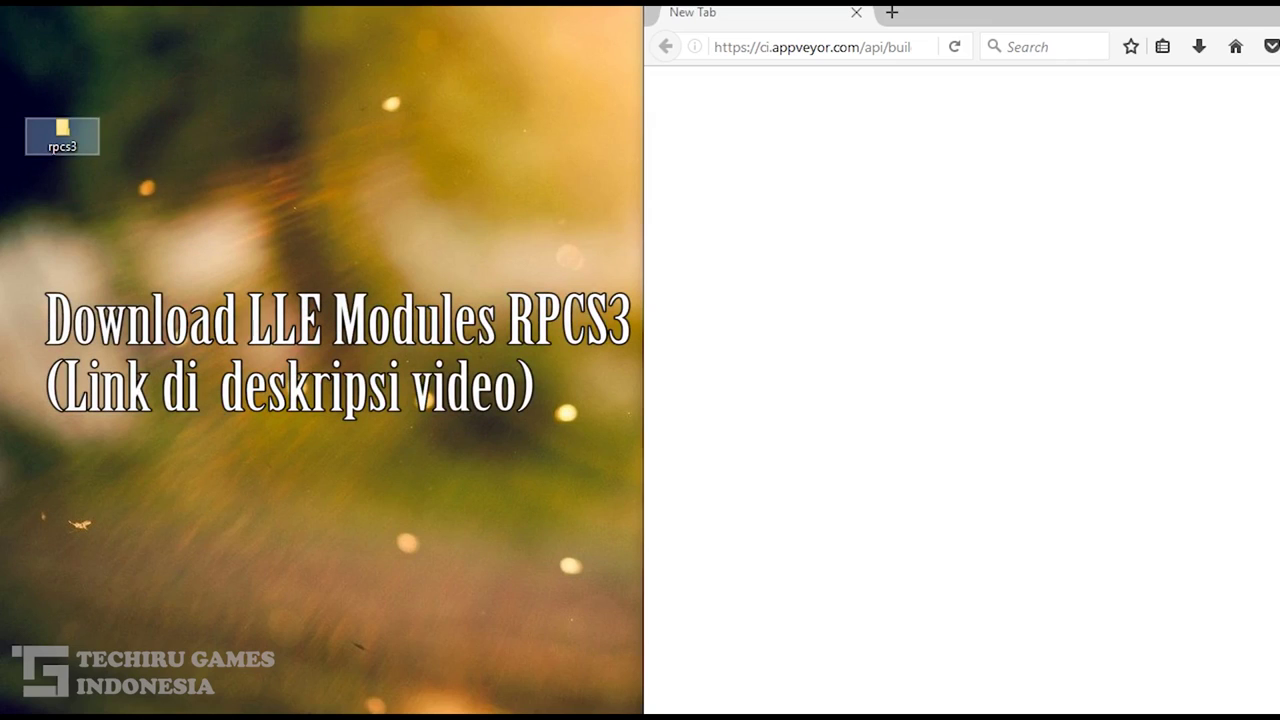
Step: Copy the Module link from the Notepad file and open it in the browser, moving the rpcs3 desktop folder higher meanwhile
key(alt+Tab)
drag(673, 281, 1168, 281)
key(ctrl+c)
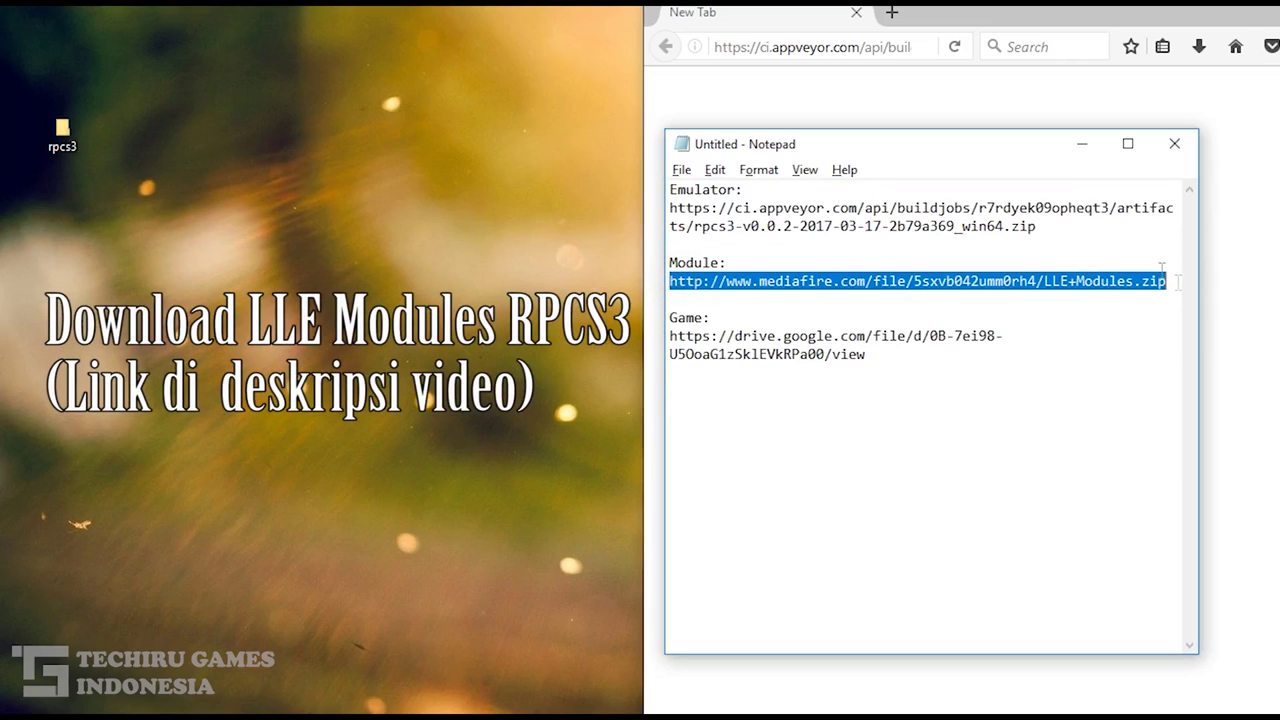
click(850, 46)
right_click(857, 46)
click(918, 157)
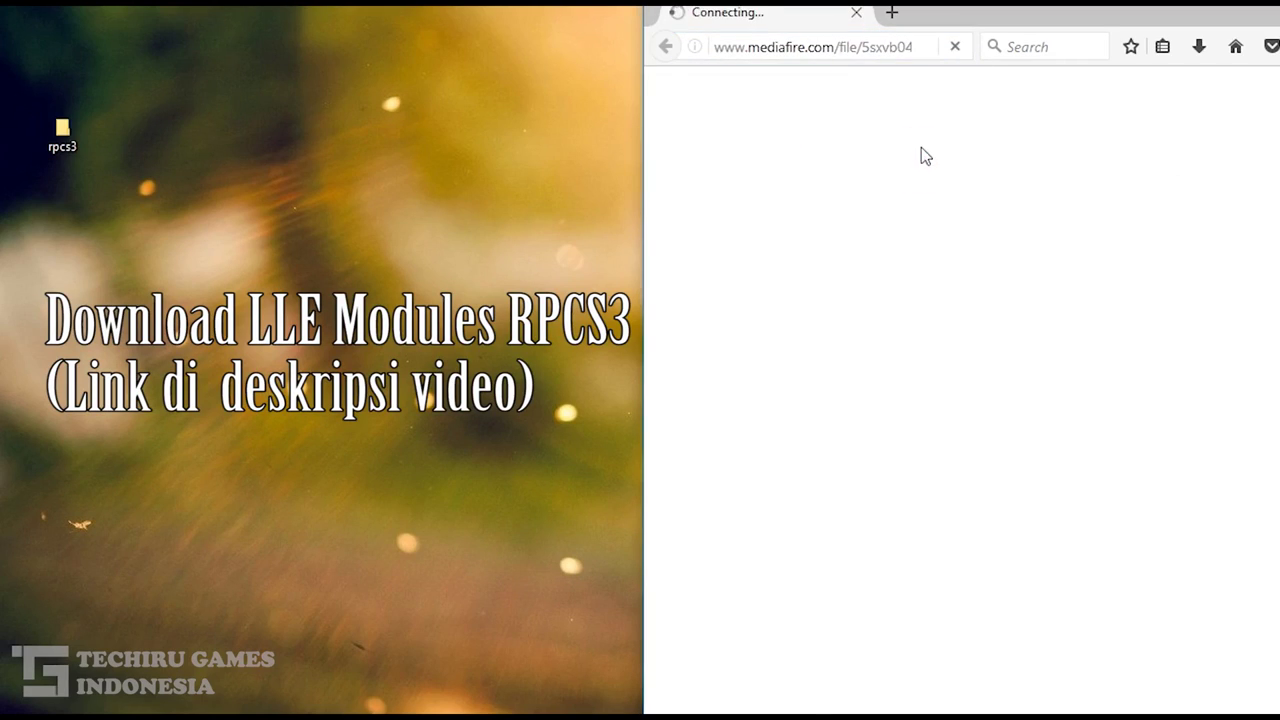
drag(62, 132, 62, 72)
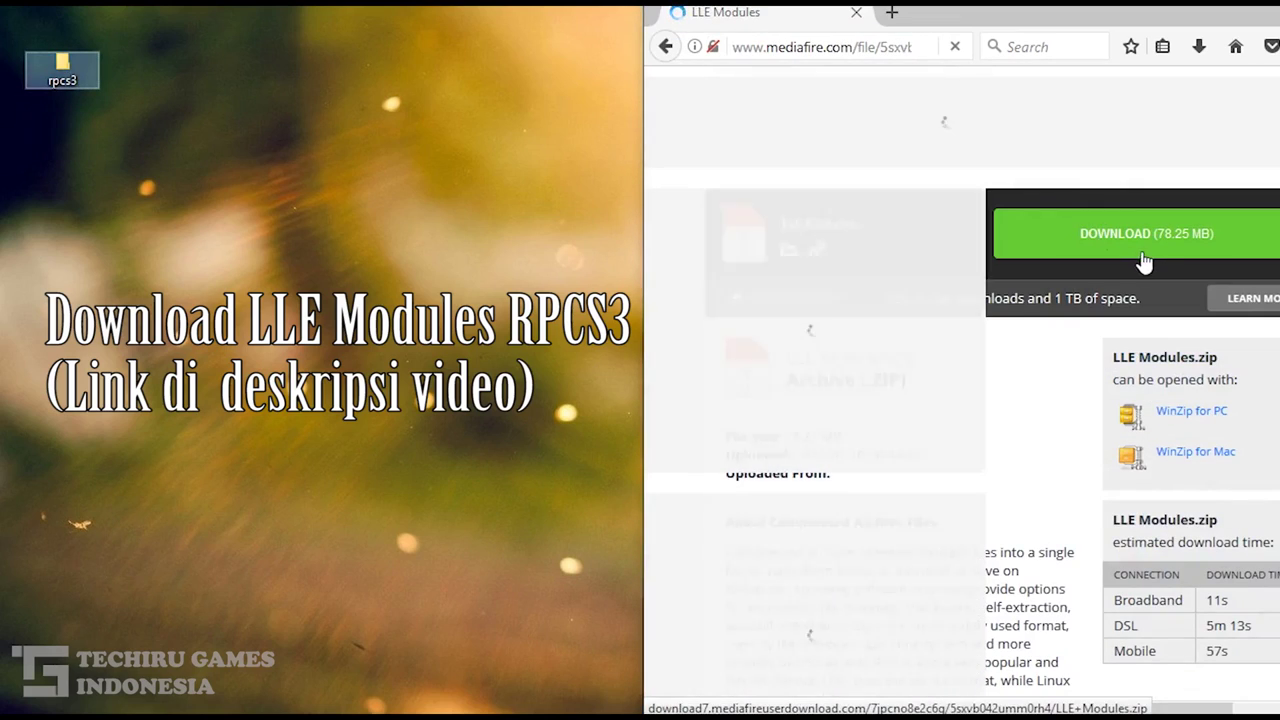
Step: Download LLE Modules.zip from the MediaFire page with the download manager and dismiss the completed download
right_click(1067, 242)
click(1170, 470)
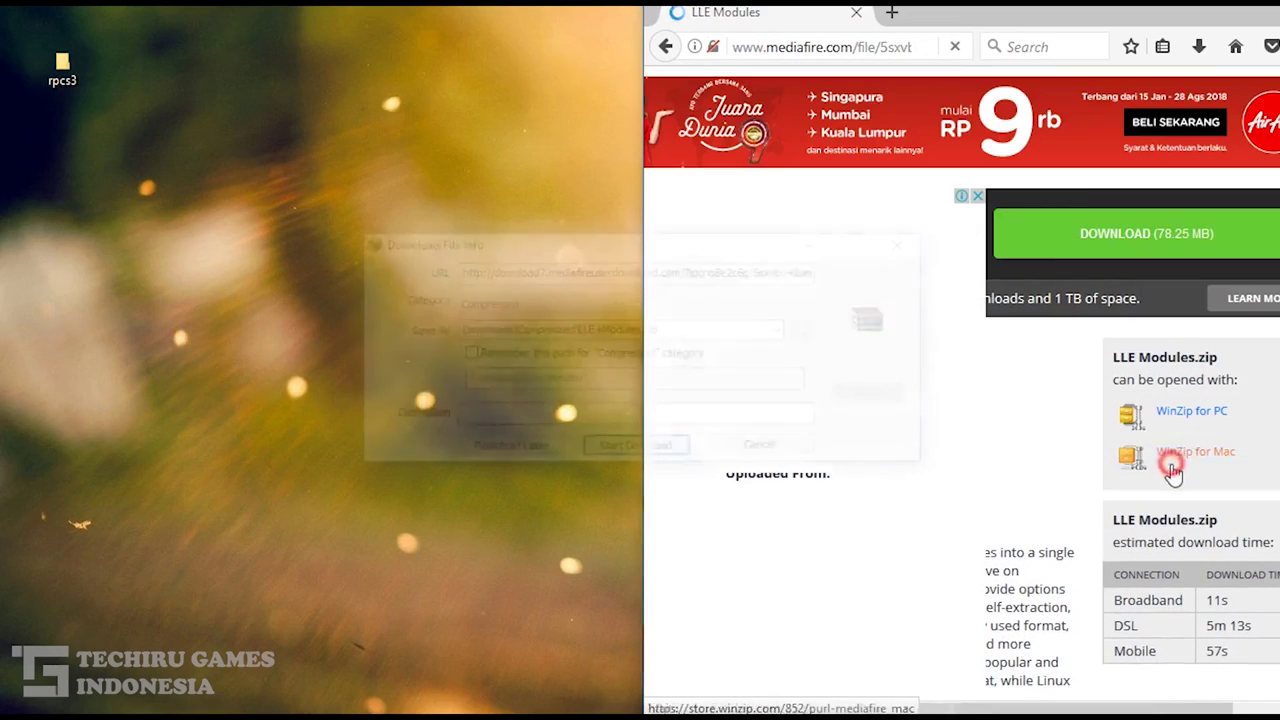
click(634, 450)
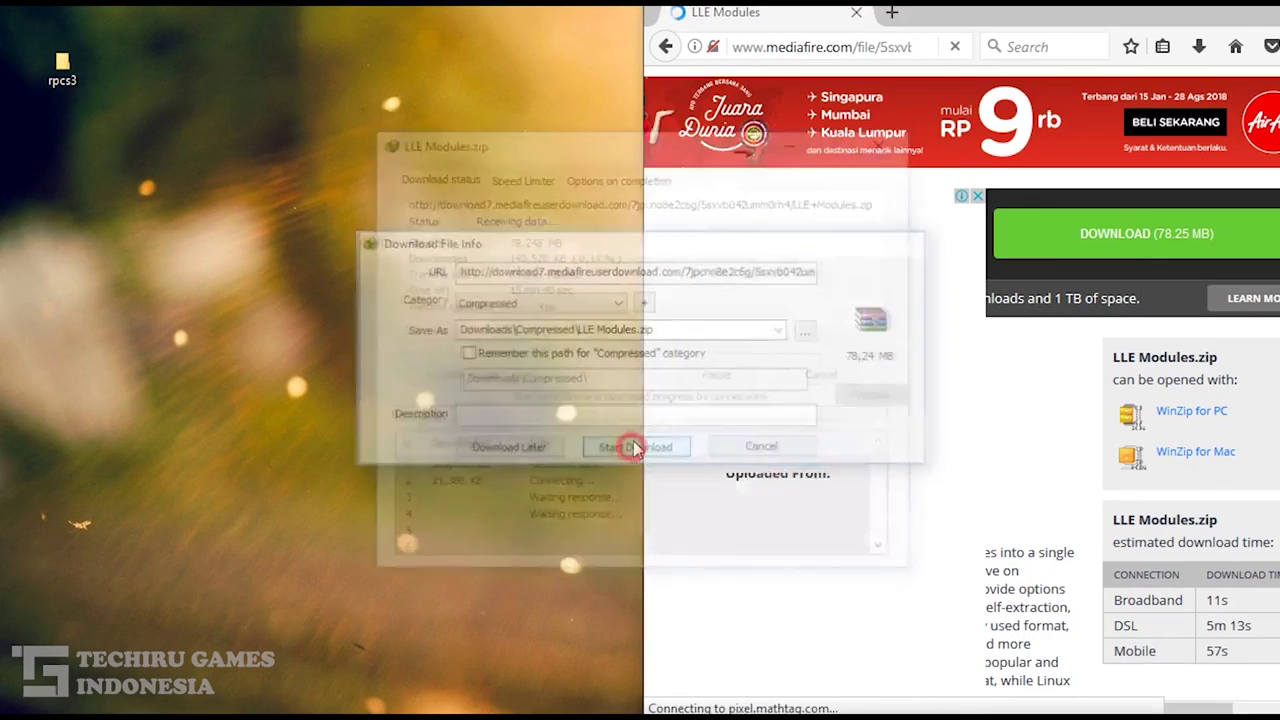
drag(627, 148, 985, 137)
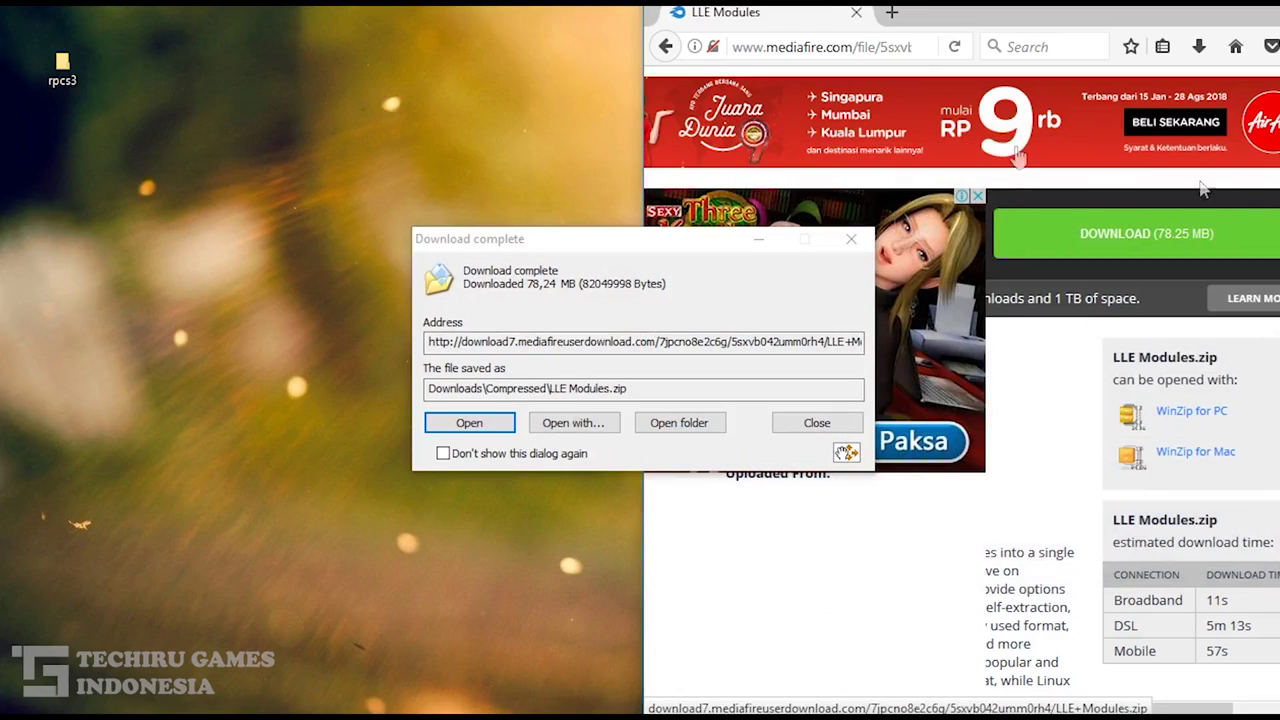
click(818, 422)
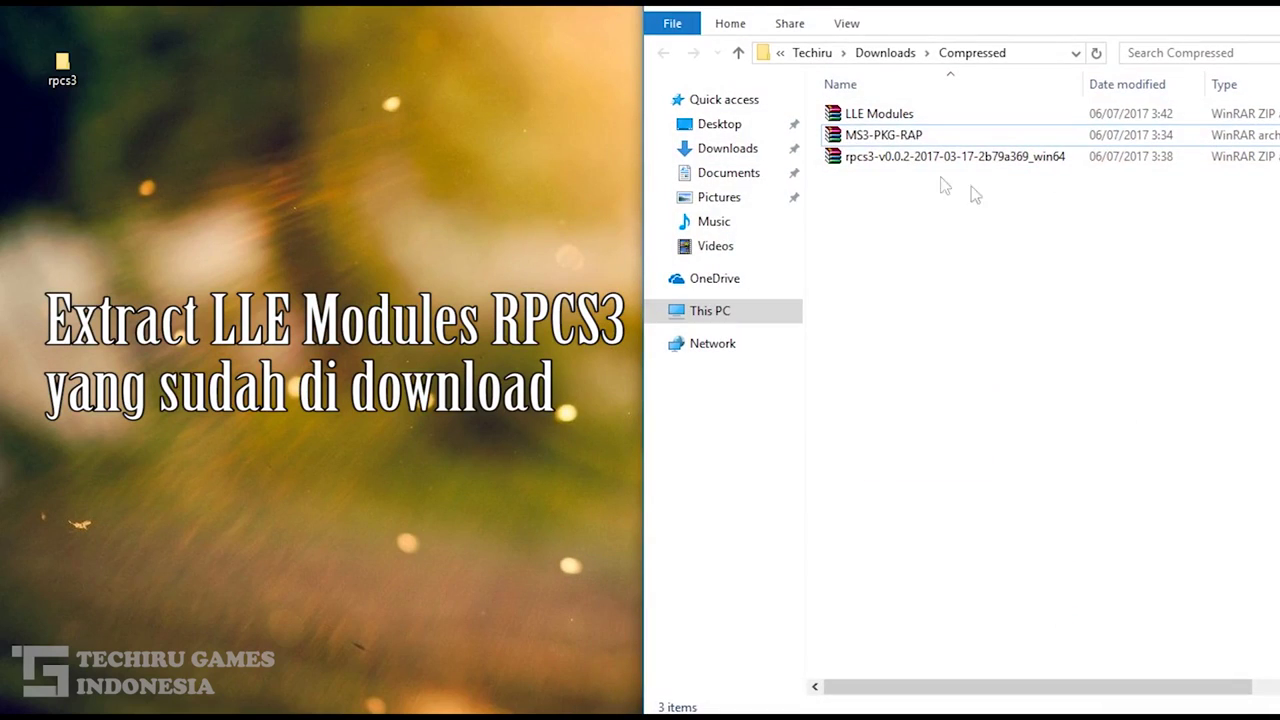
Step: Extract the LLE Modules folder from LLE Modules.zip to the desktop and close the archive
double_click(895, 113)
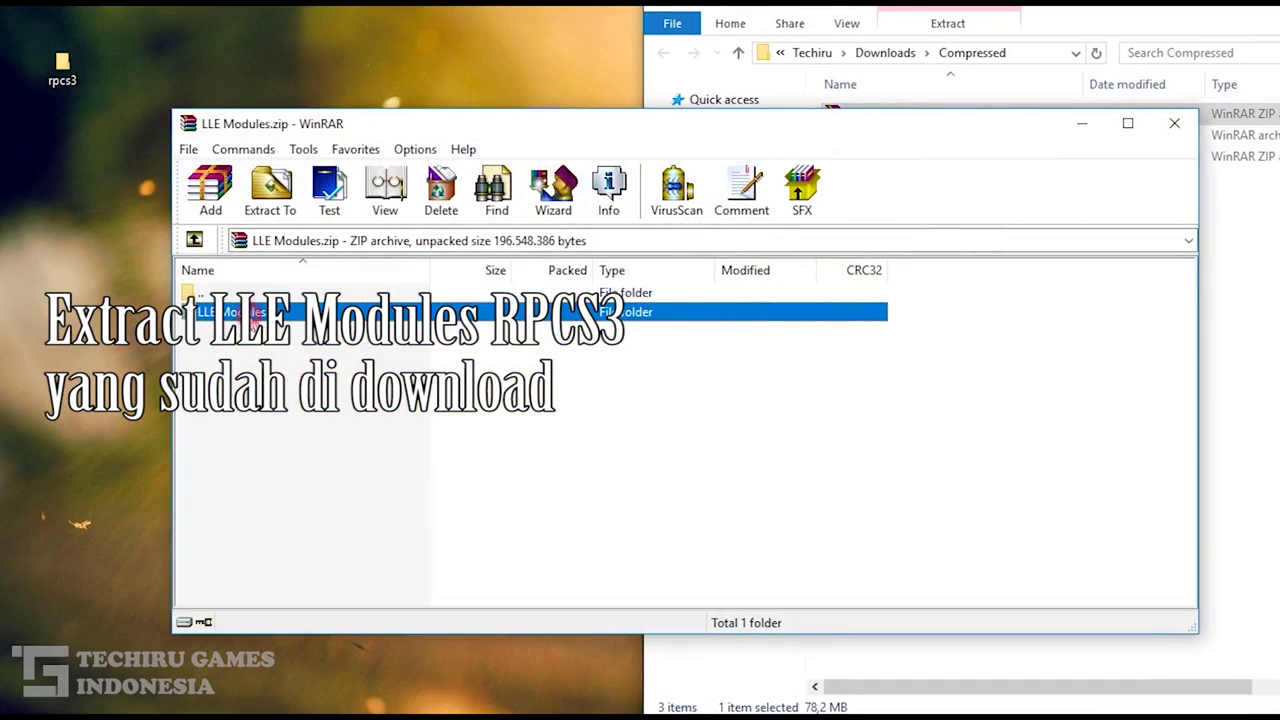
drag(504, 134, 1007, 138)
drag(737, 314, 355, 100)
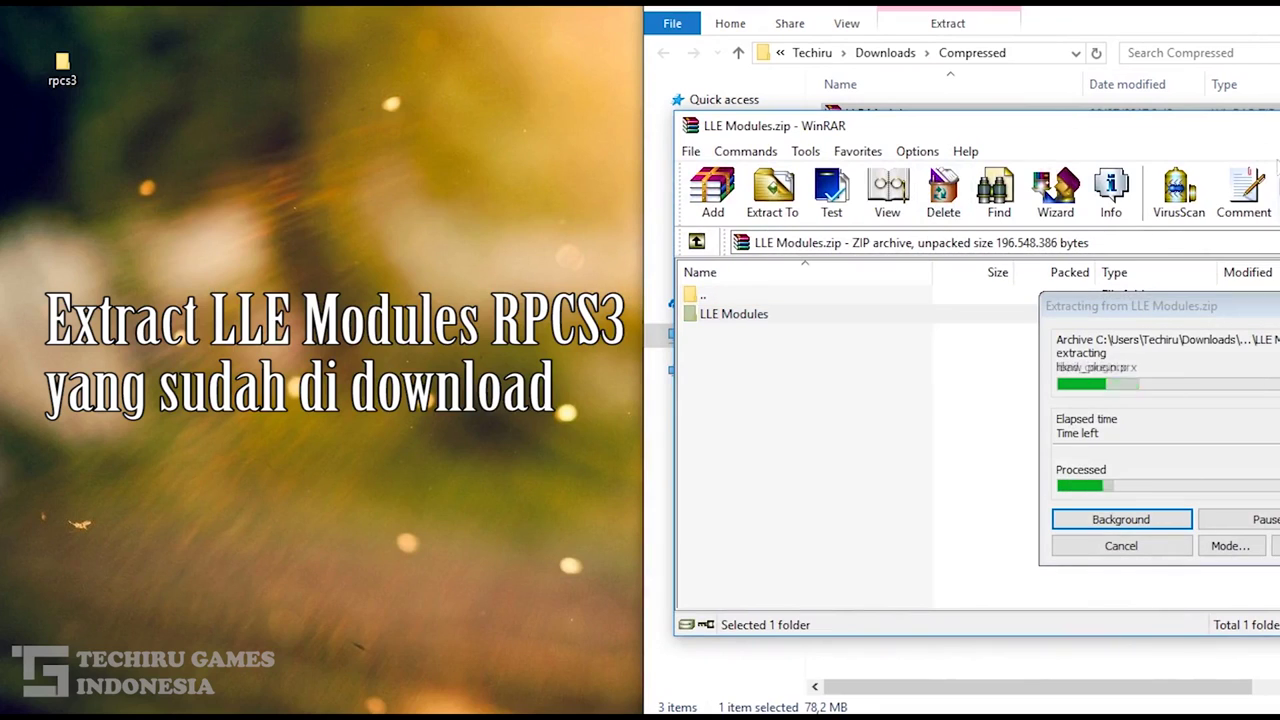
drag(1271, 142, 874, 142)
key(Escape)
drag(138, 14, 243, 52)
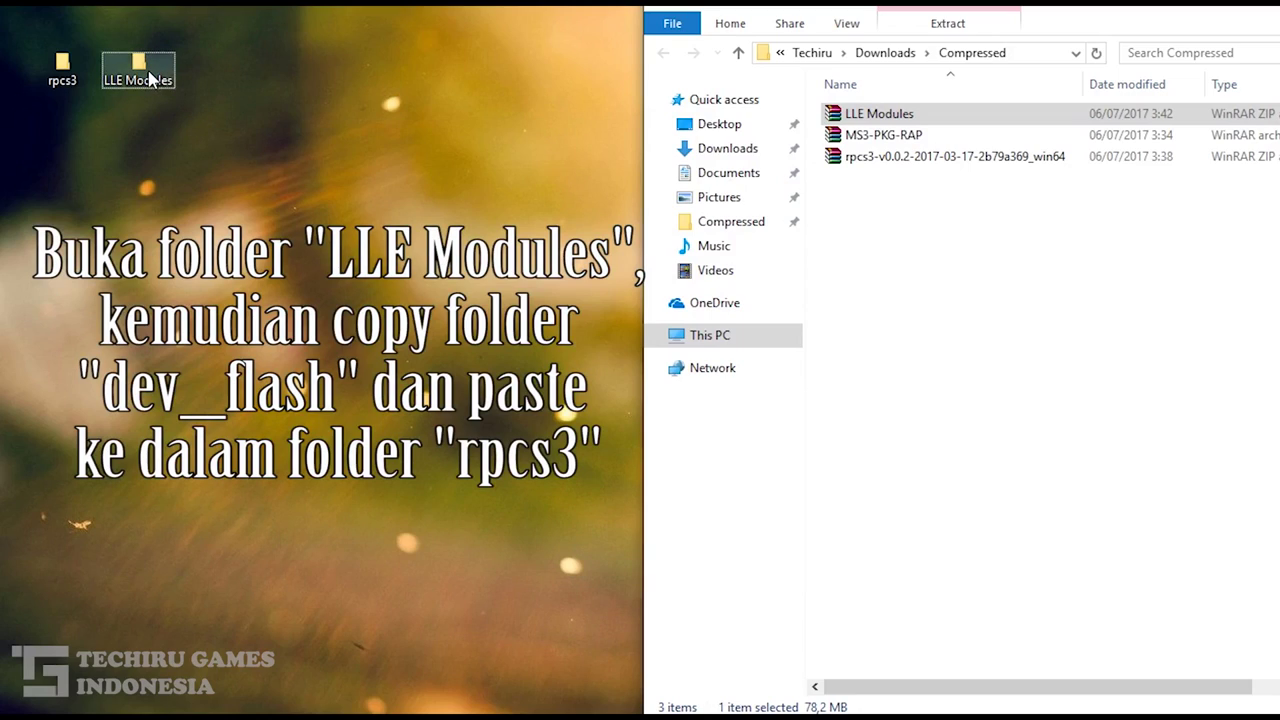
Step: Copy the dev_flash folder from the LLE Modules folder on the desktop
click(719, 124)
double_click(867, 114)
double_click(885, 116)
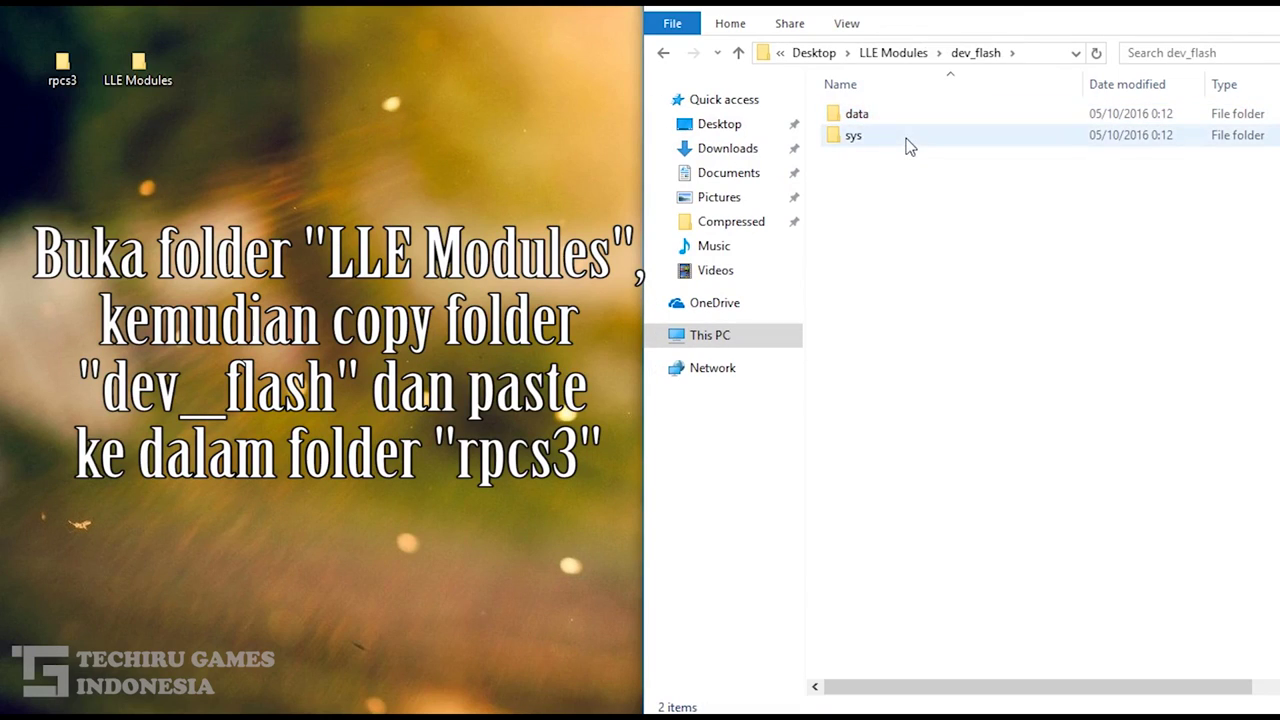
key(BackSpace)
right_click(868, 114)
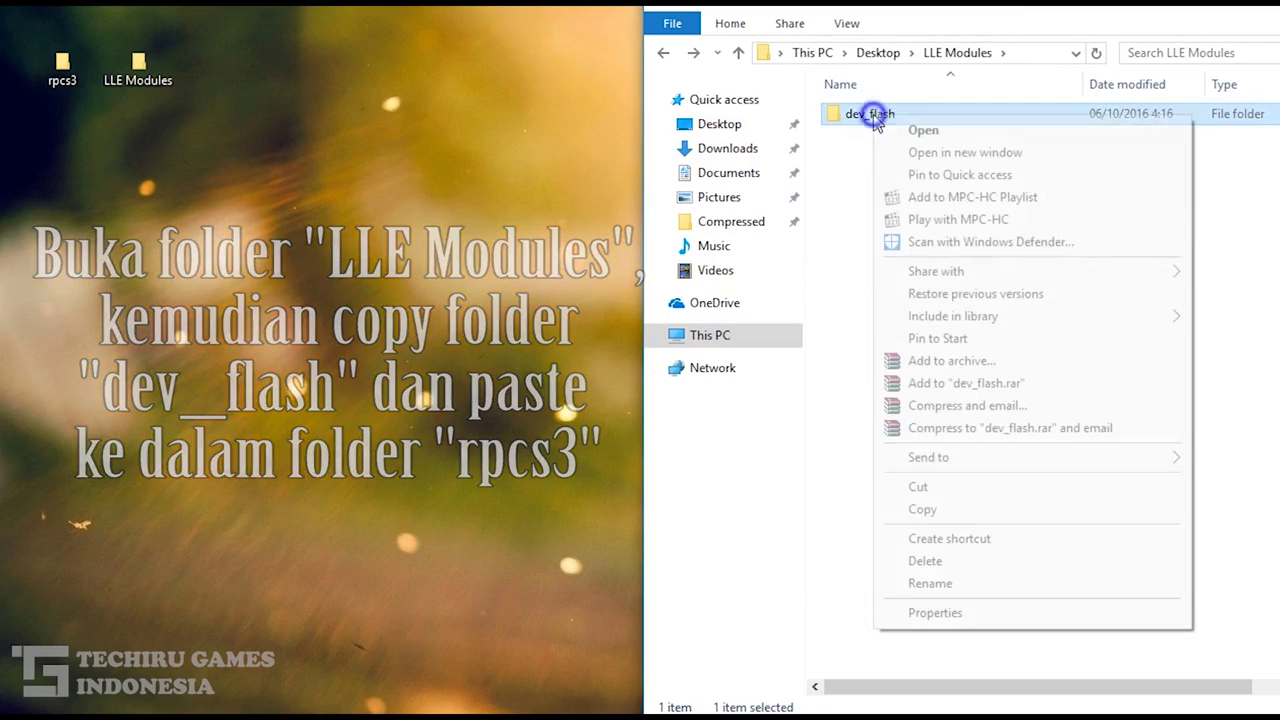
click(878, 508)
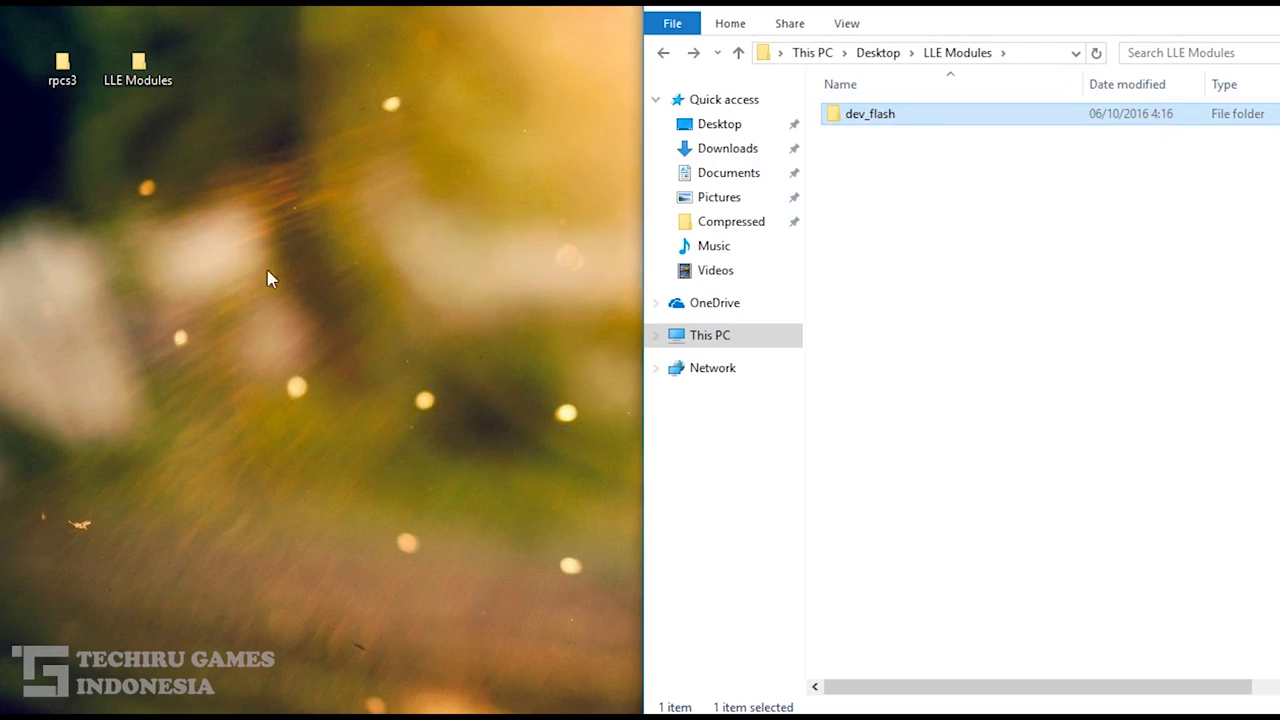
Step: Paste the dev_flash folder into the rpcs3 folder on the desktop
click(63, 70)
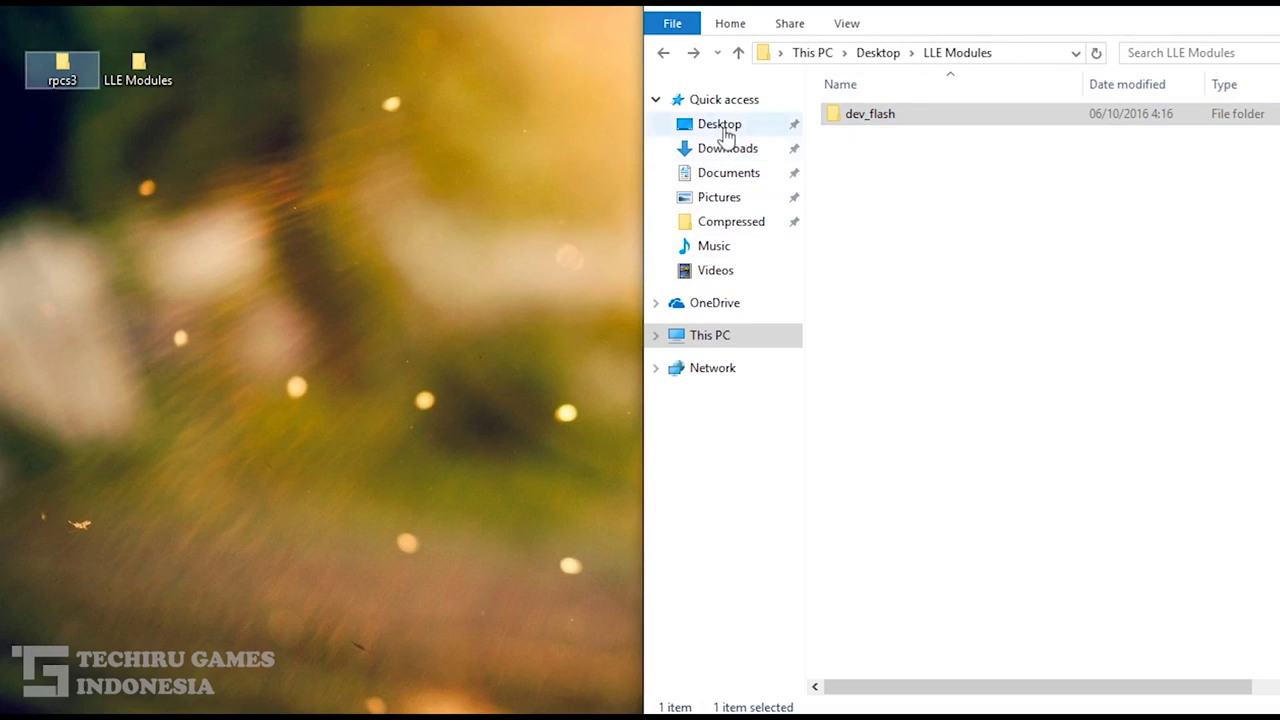
click(725, 128)
double_click(860, 136)
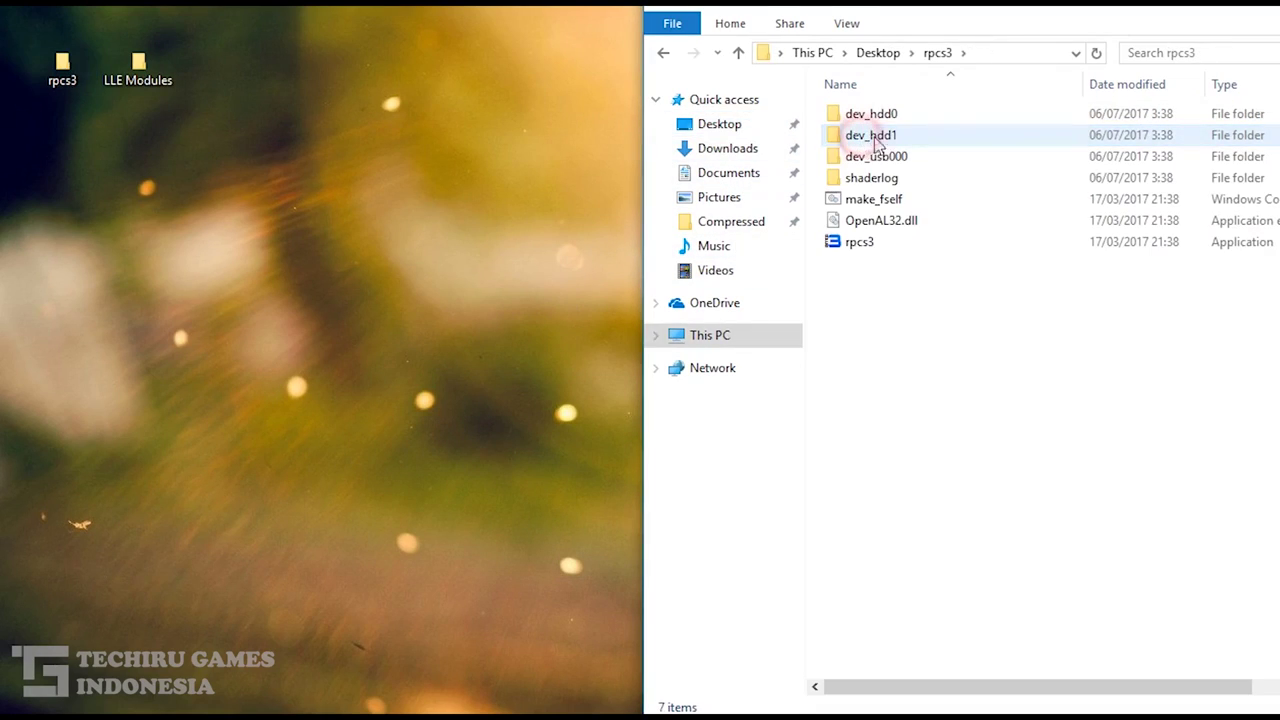
right_click(894, 338)
click(953, 466)
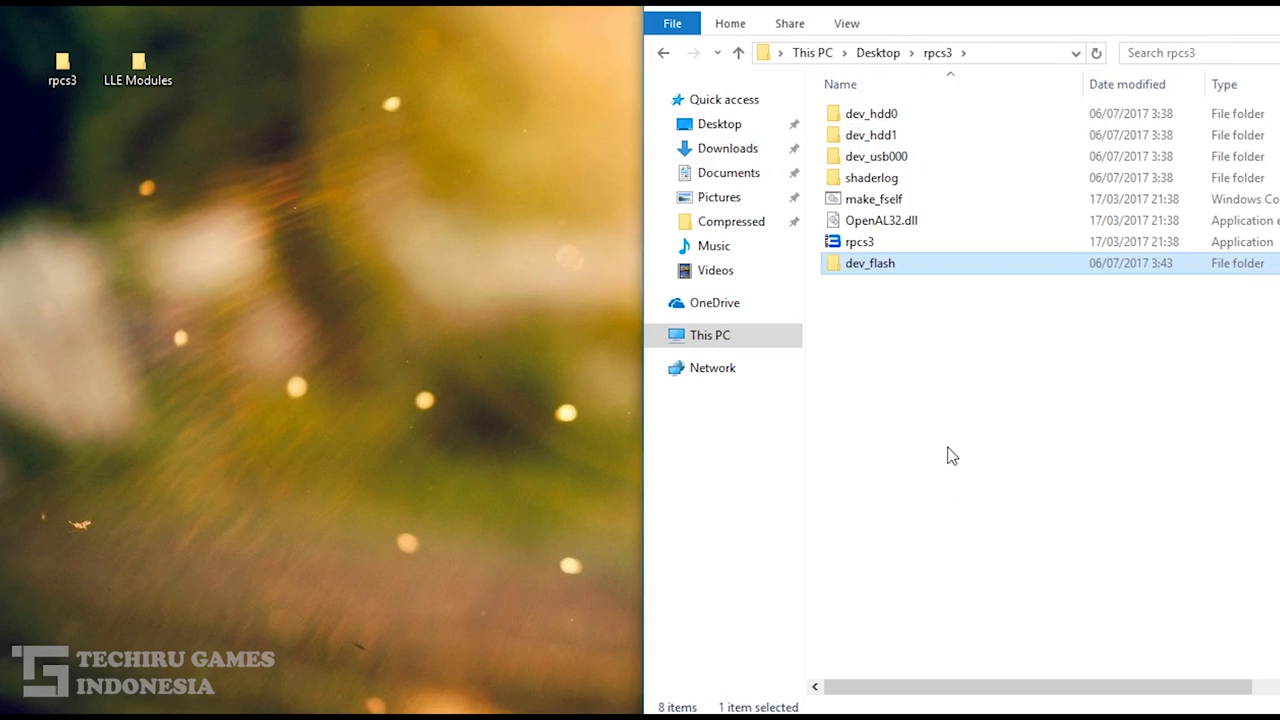
Step: Launch the rpcs3 application from the rpcs3 folder and arrange its window over the desktop
double_click(900, 260)
drag(420, 35, 1086, 210)
drag(931, 183, 1279, 190)
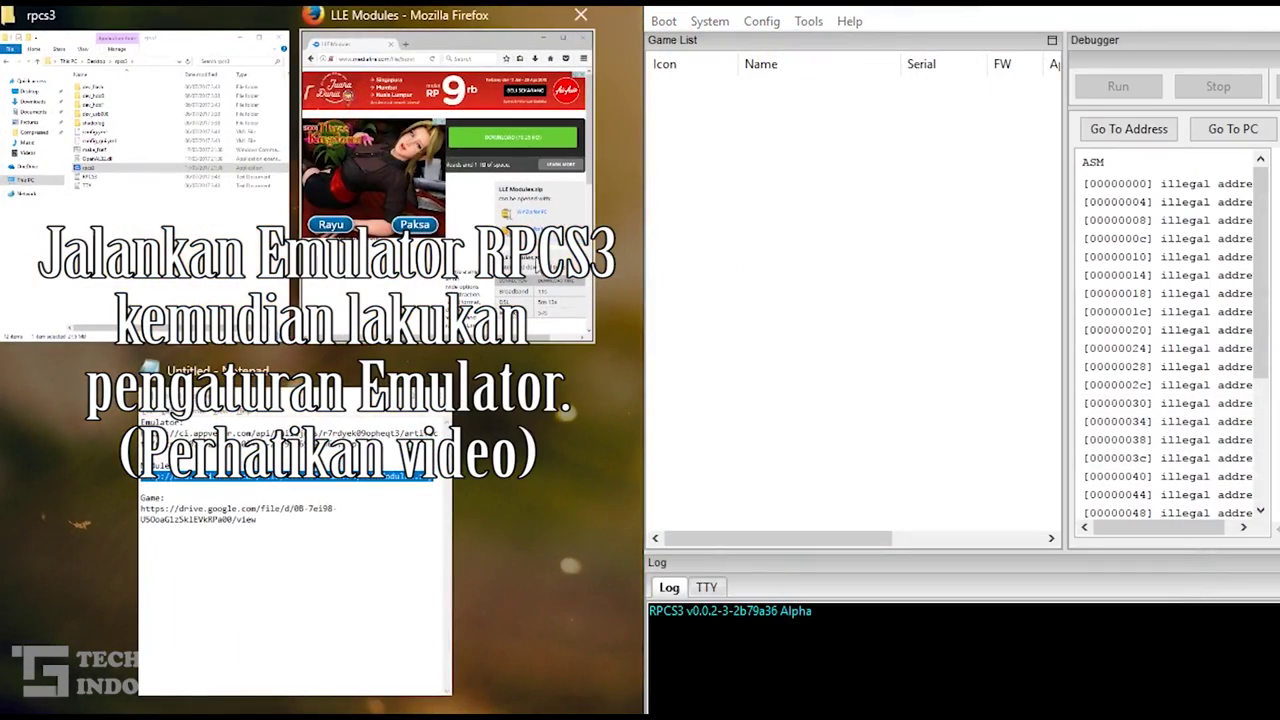
click(620, 411)
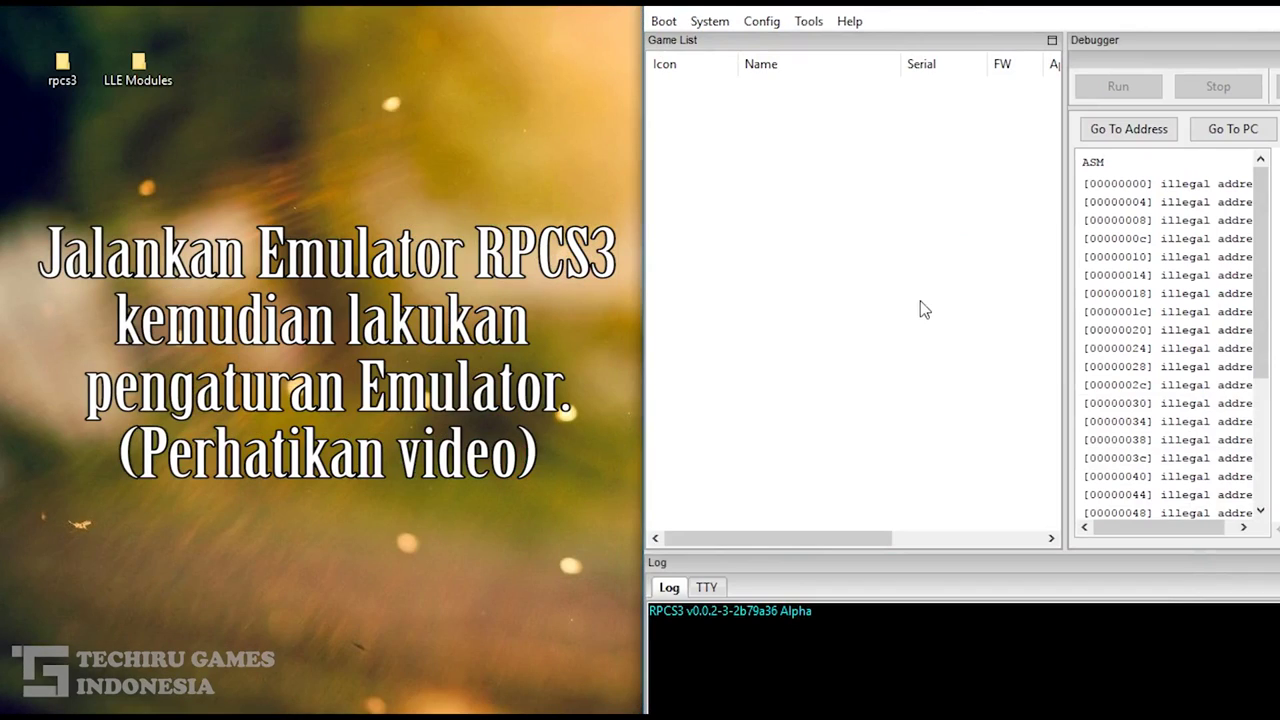
drag(1140, 10, 1119, 96)
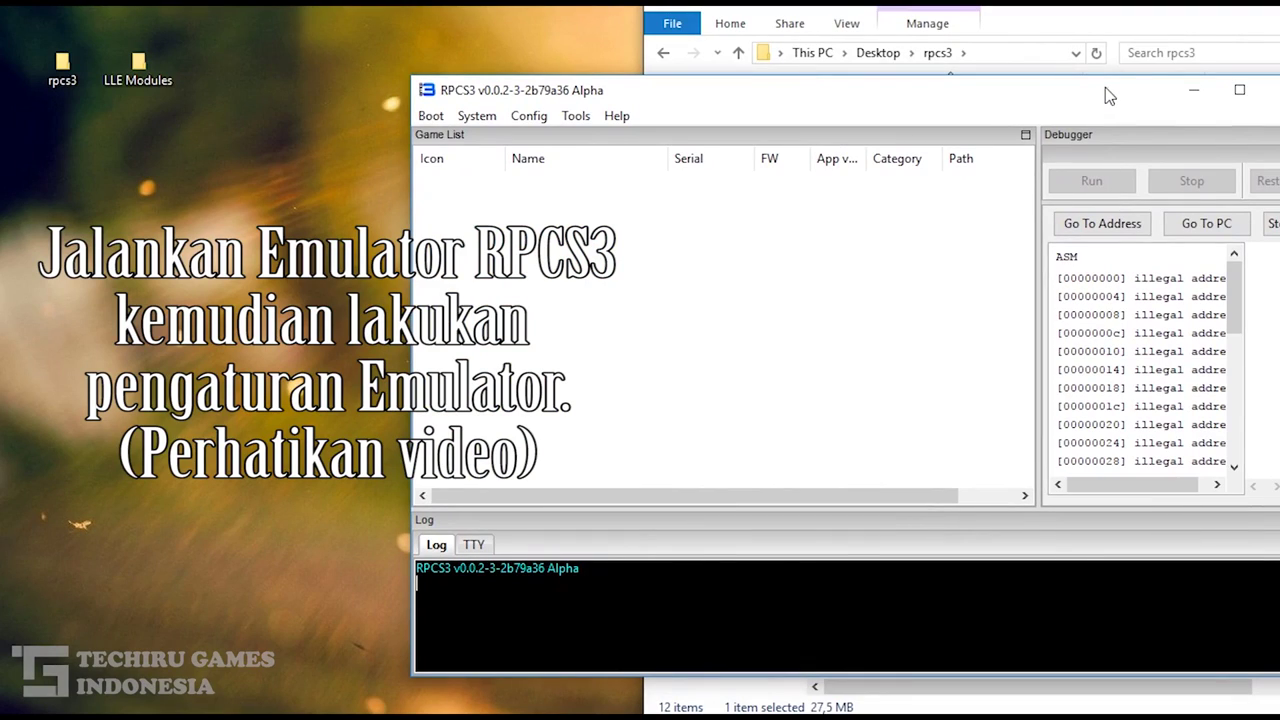
Step: Open the emulator's core settings and enable librtc.prx and libresc.prx in the list of libraries to load
click(528, 115)
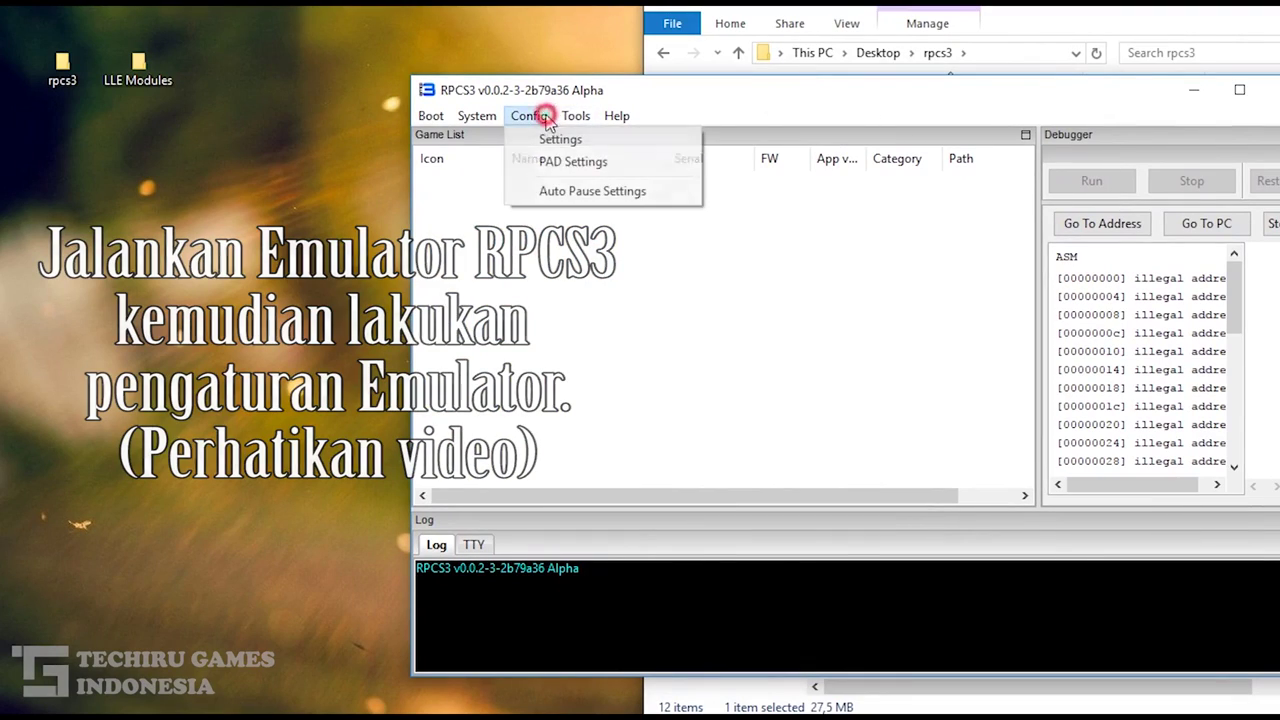
click(556, 139)
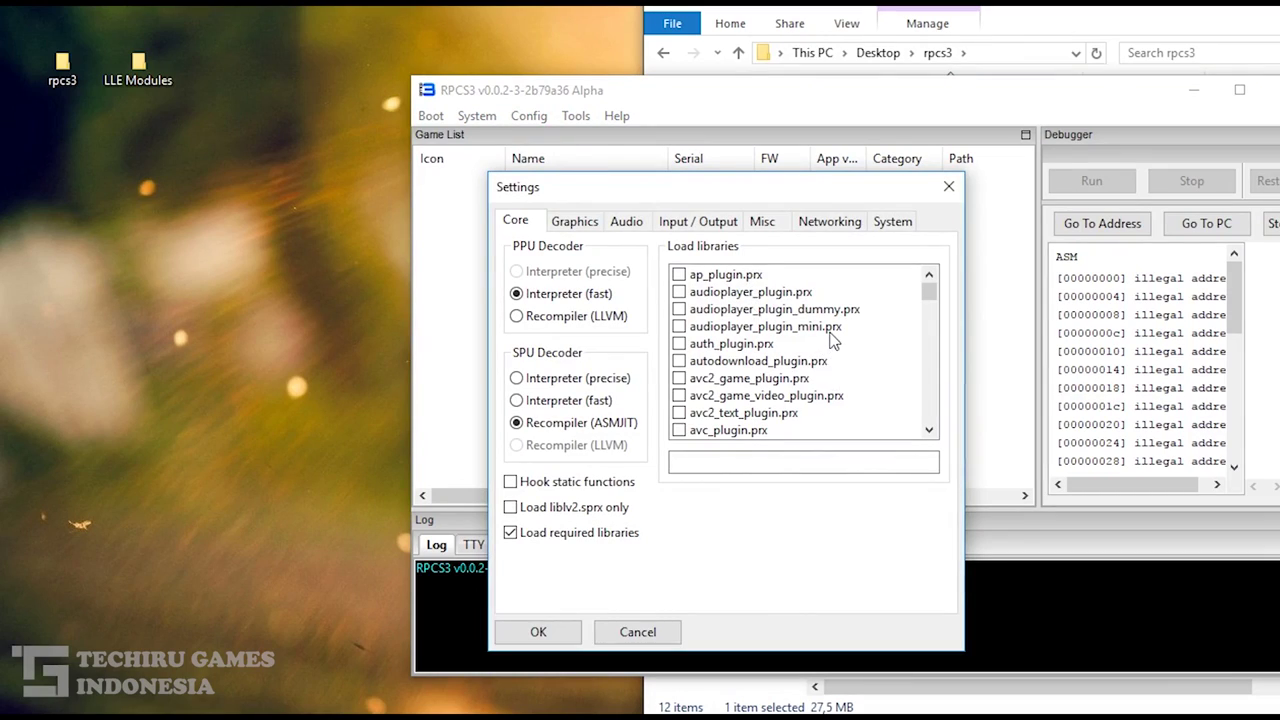
scroll(828, 340, down, 8)
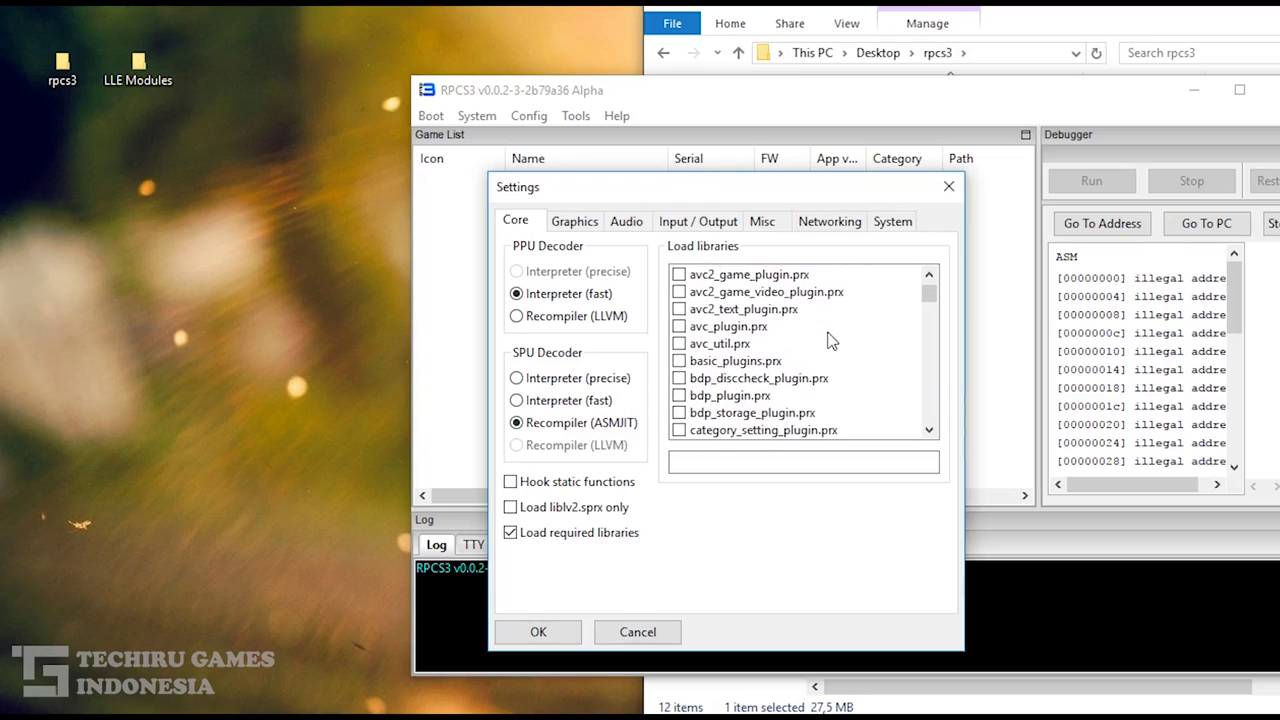
scroll(828, 341, down, 10)
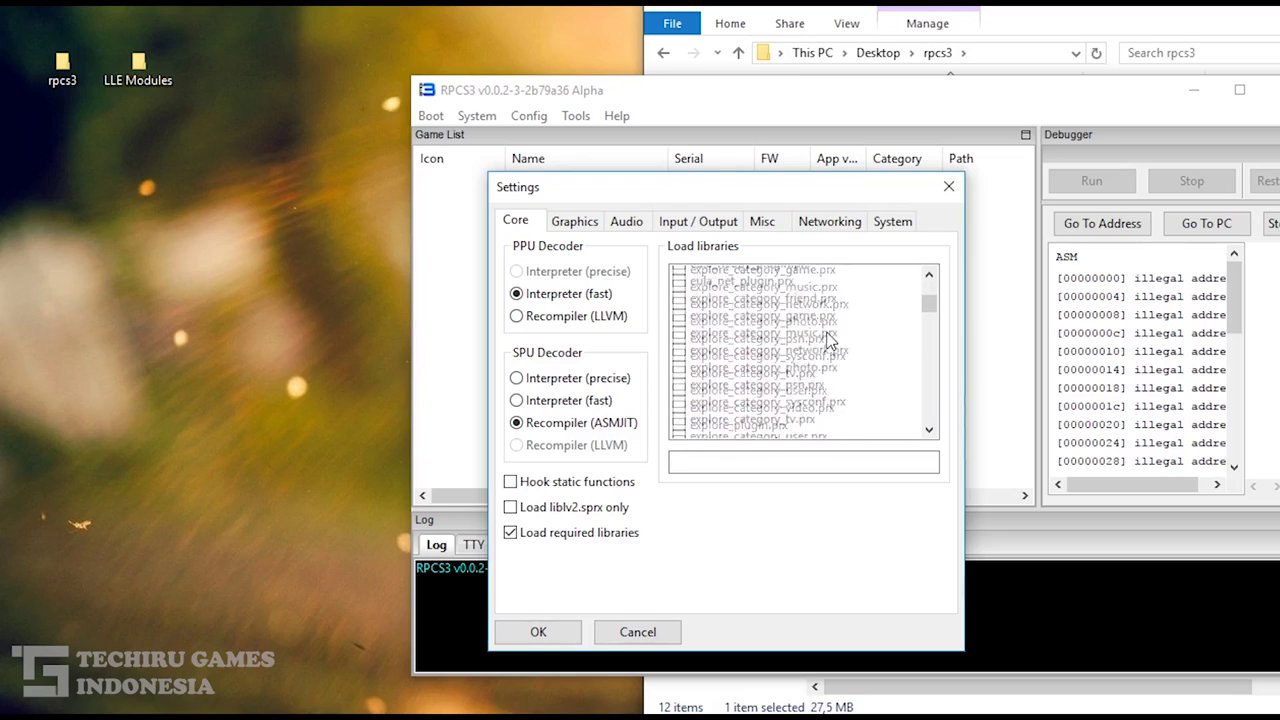
scroll(828, 343, down, 1)
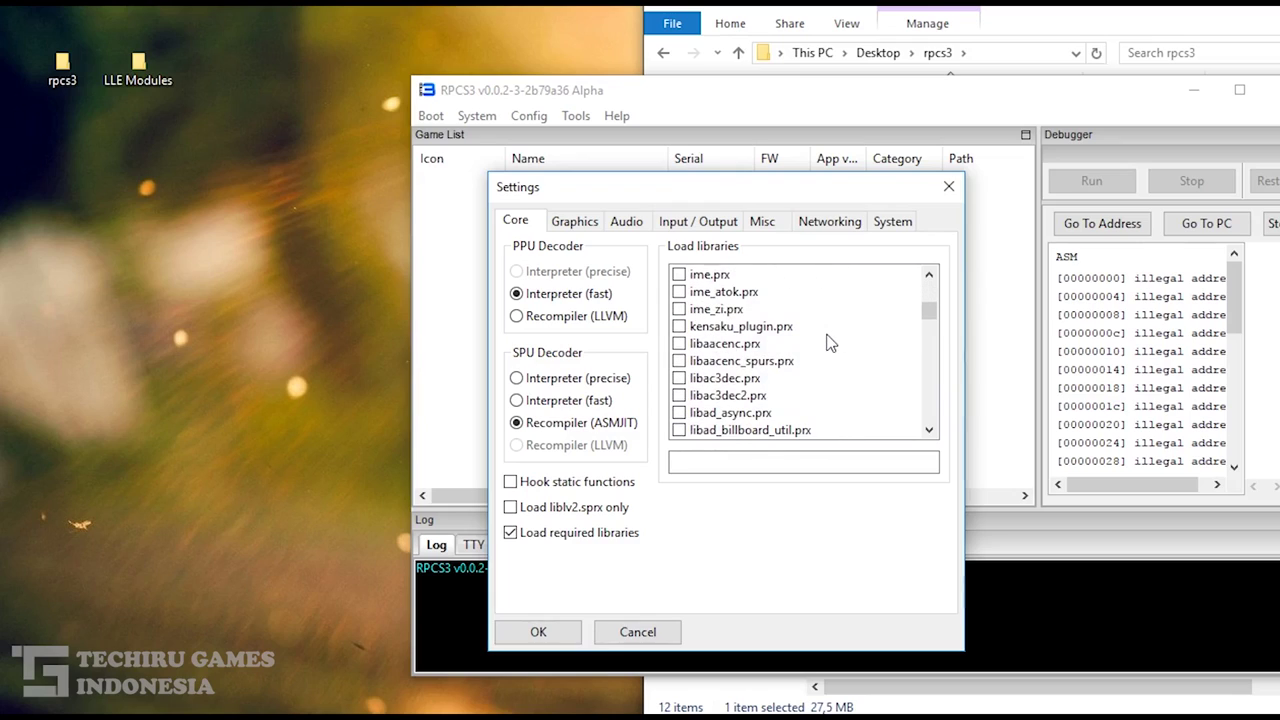
scroll(770, 355, down, 5)
scroll(773, 360, down, 8)
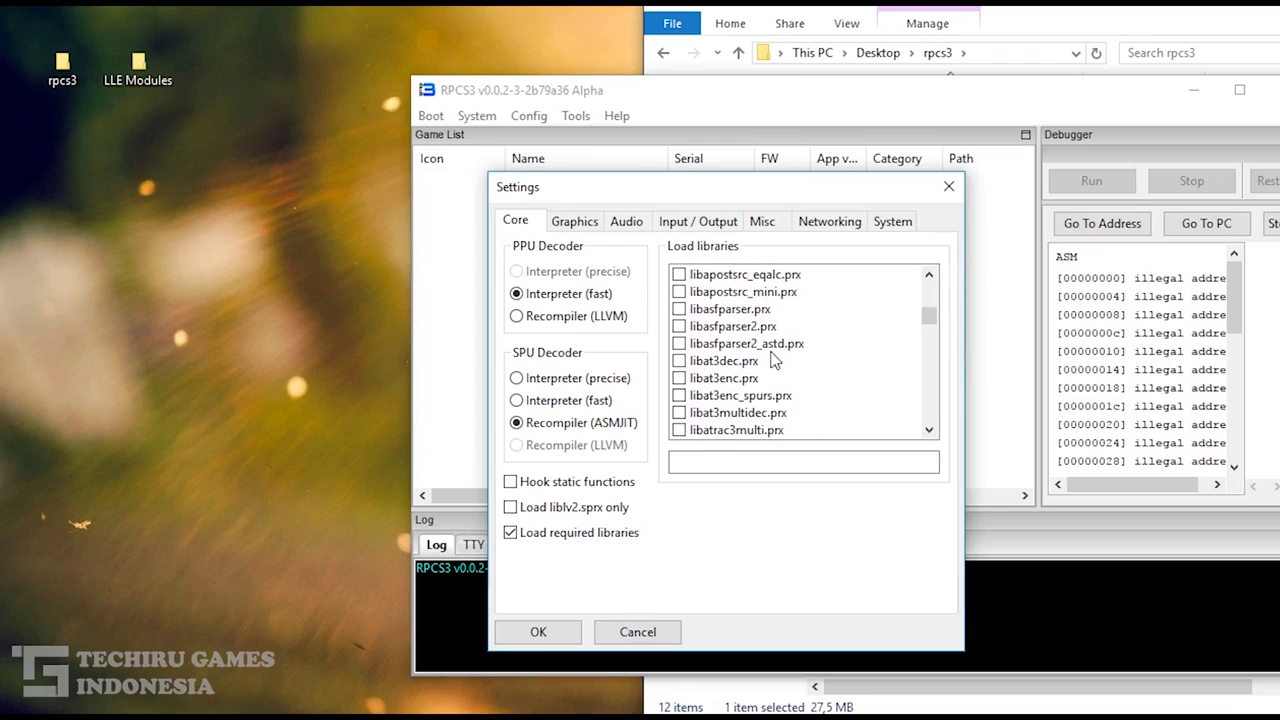
scroll(773, 365, down, 20)
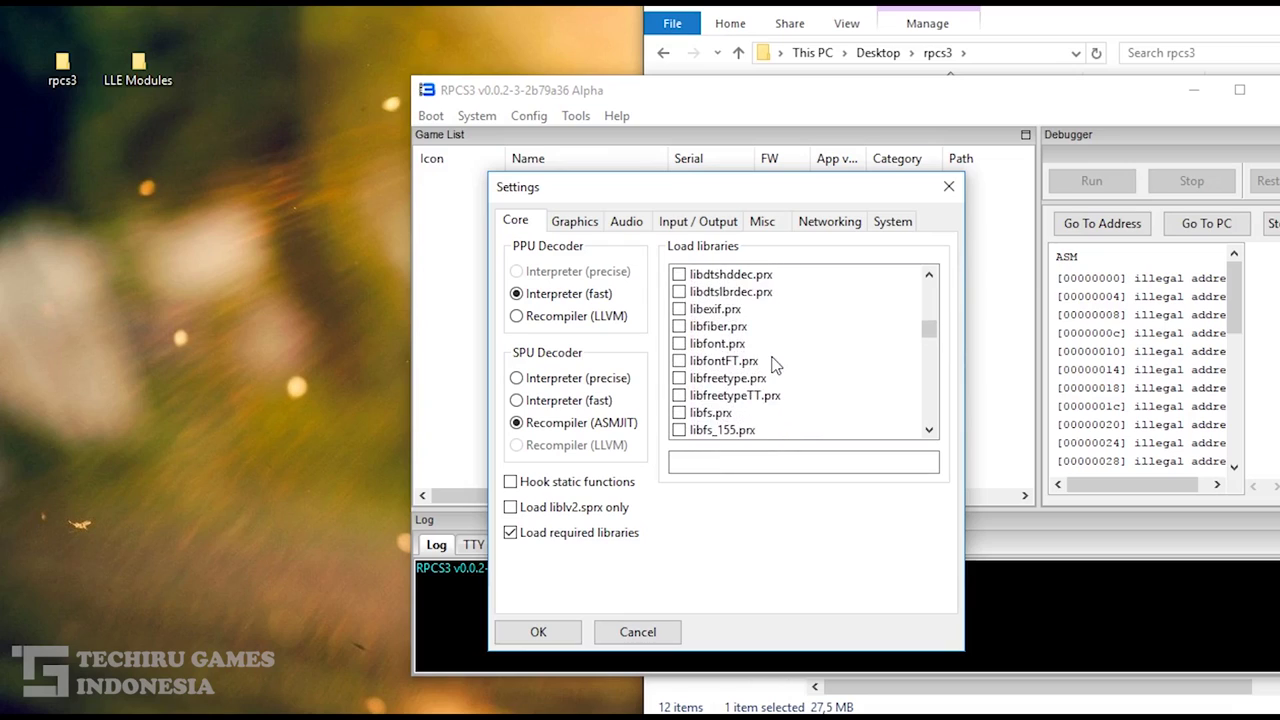
scroll(773, 368, down, 3)
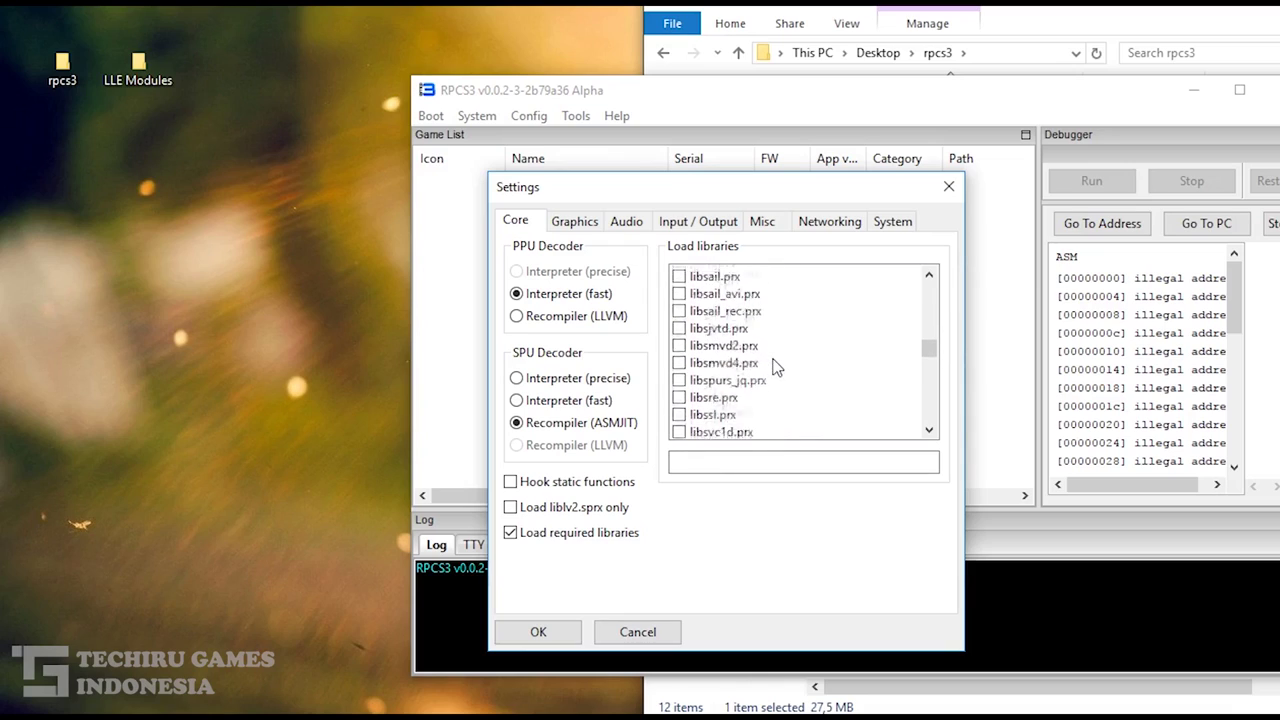
scroll(773, 368, up, 2)
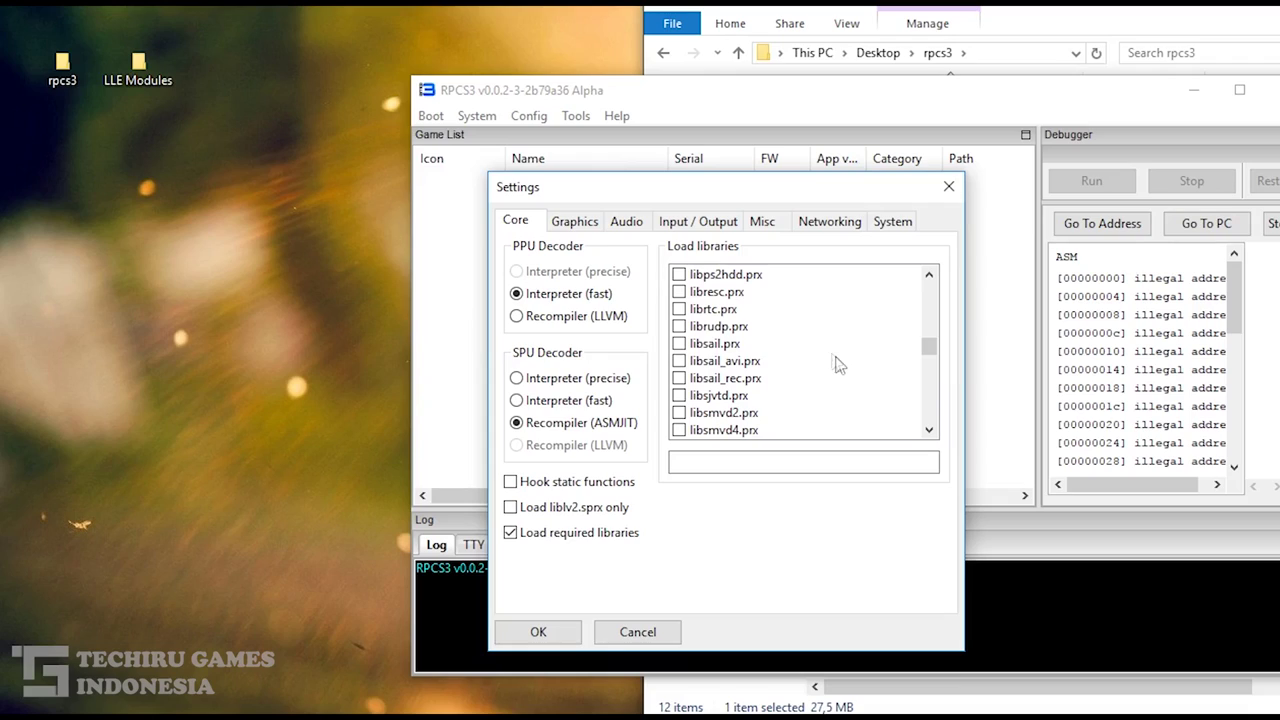
click(714, 310)
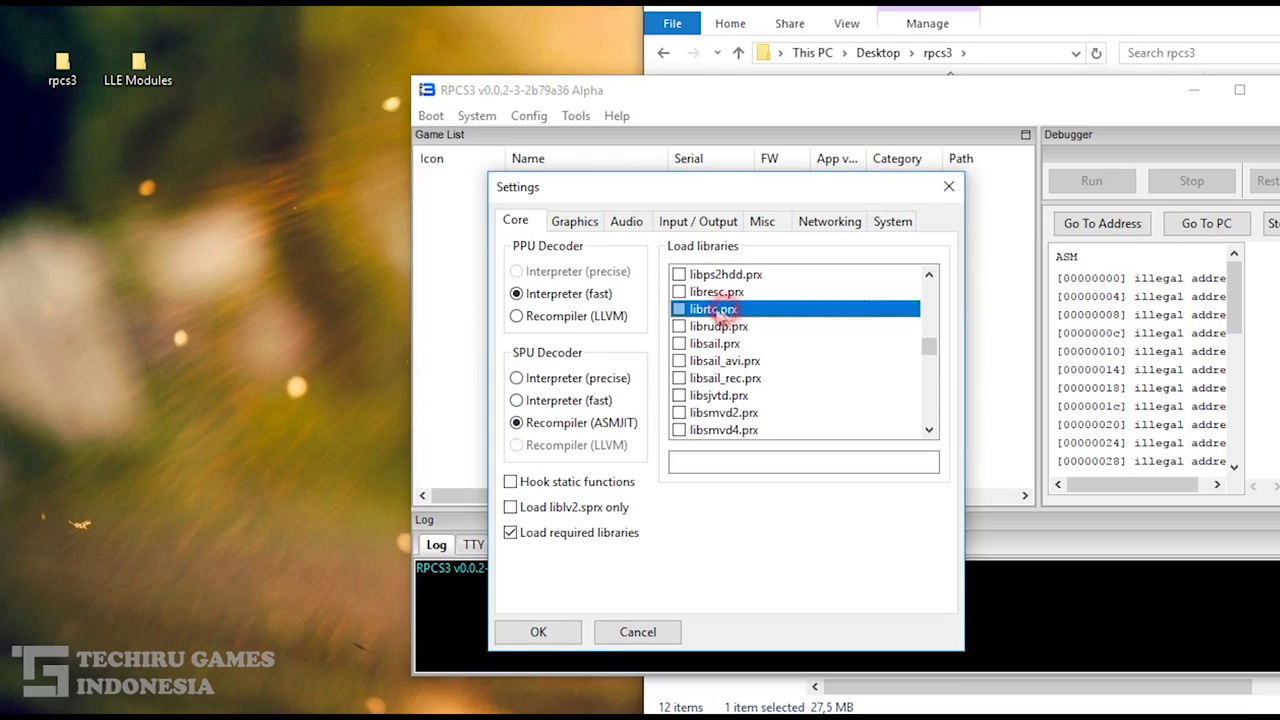
click(680, 309)
click(679, 291)
click(762, 291)
click(752, 310)
Step: Enable libsre.prx and libspurs_jq.prx in the list of libraries to load
scroll(750, 390, down, 2)
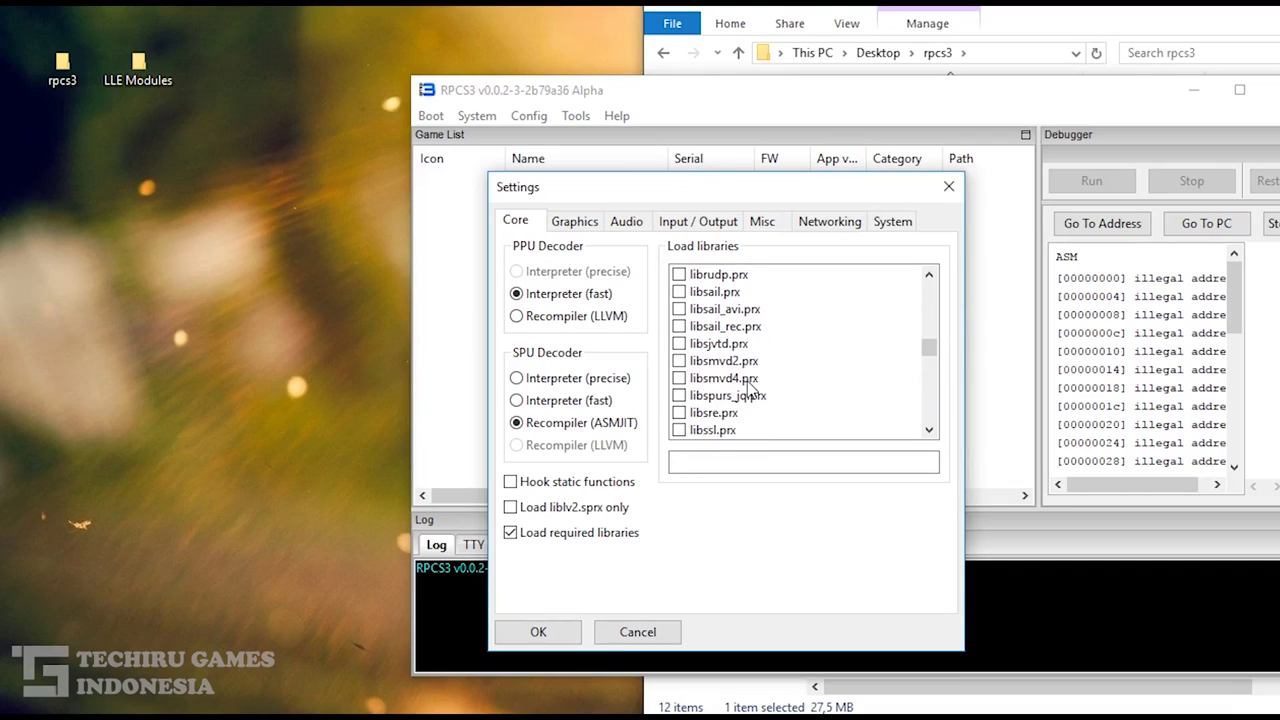
click(682, 362)
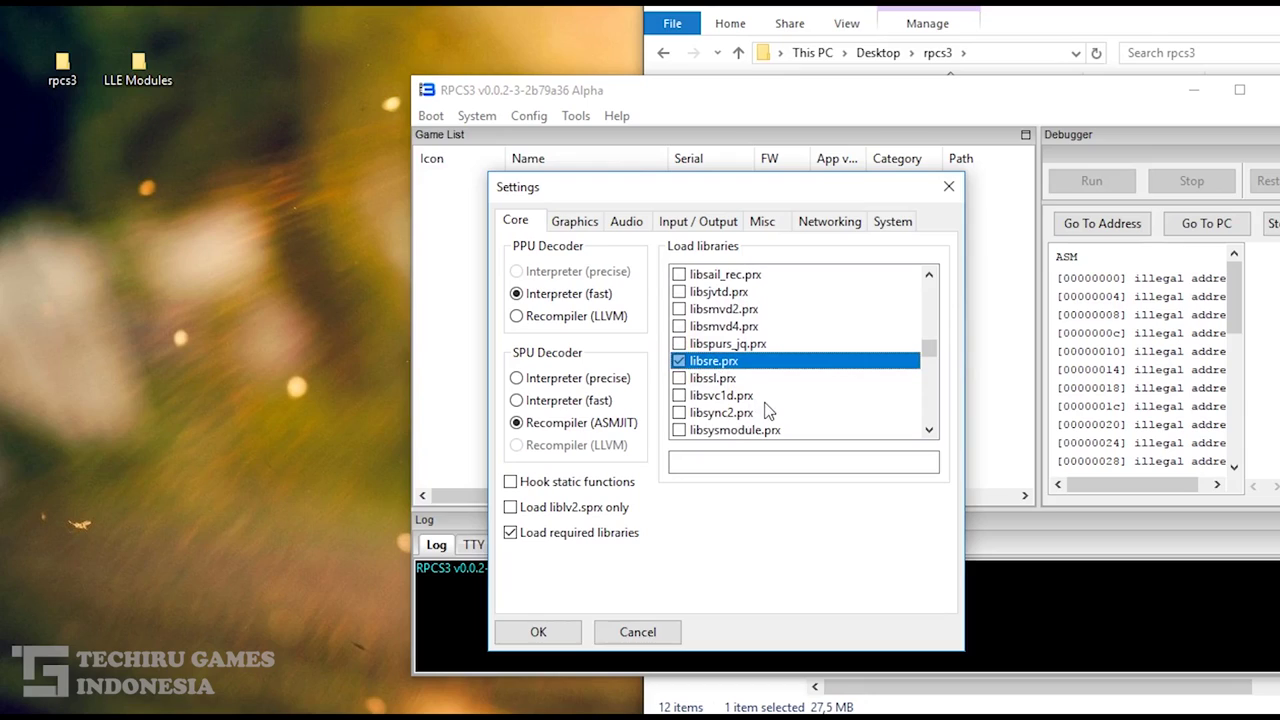
click(681, 344)
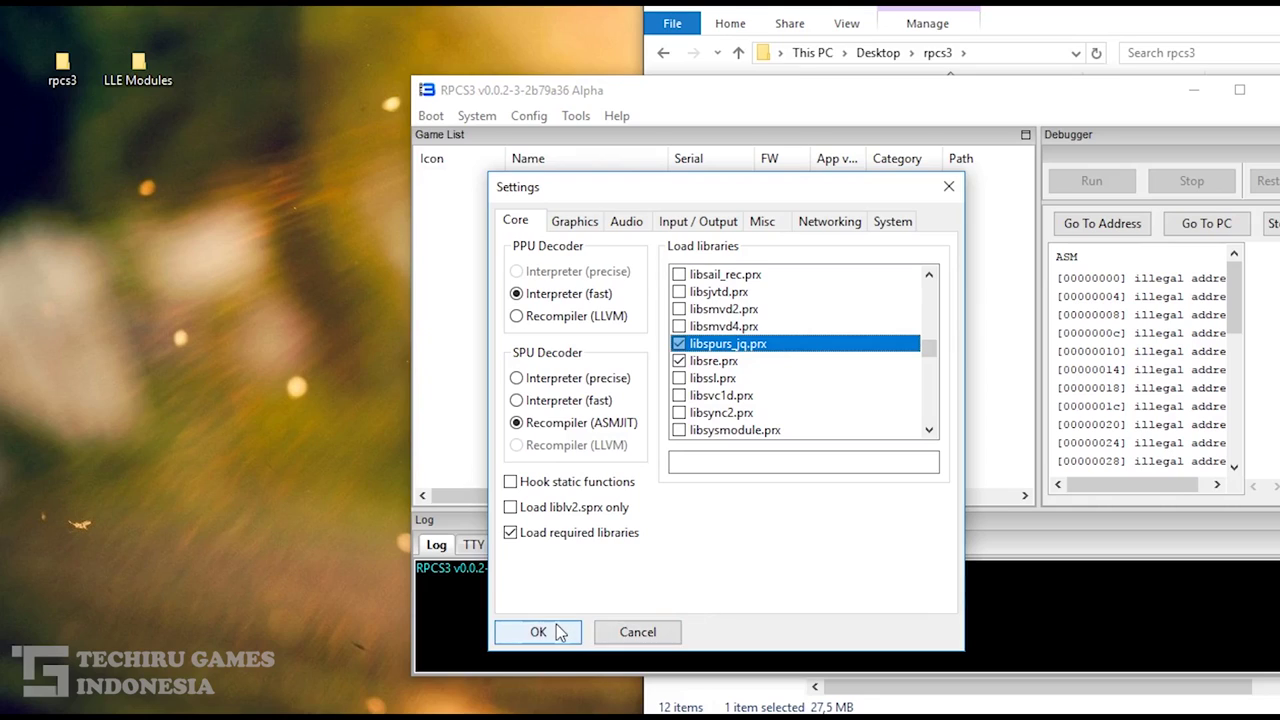
Step: Review the render and resolution options in the graphics settings, keeping OpenGL and 1280x720
click(574, 221)
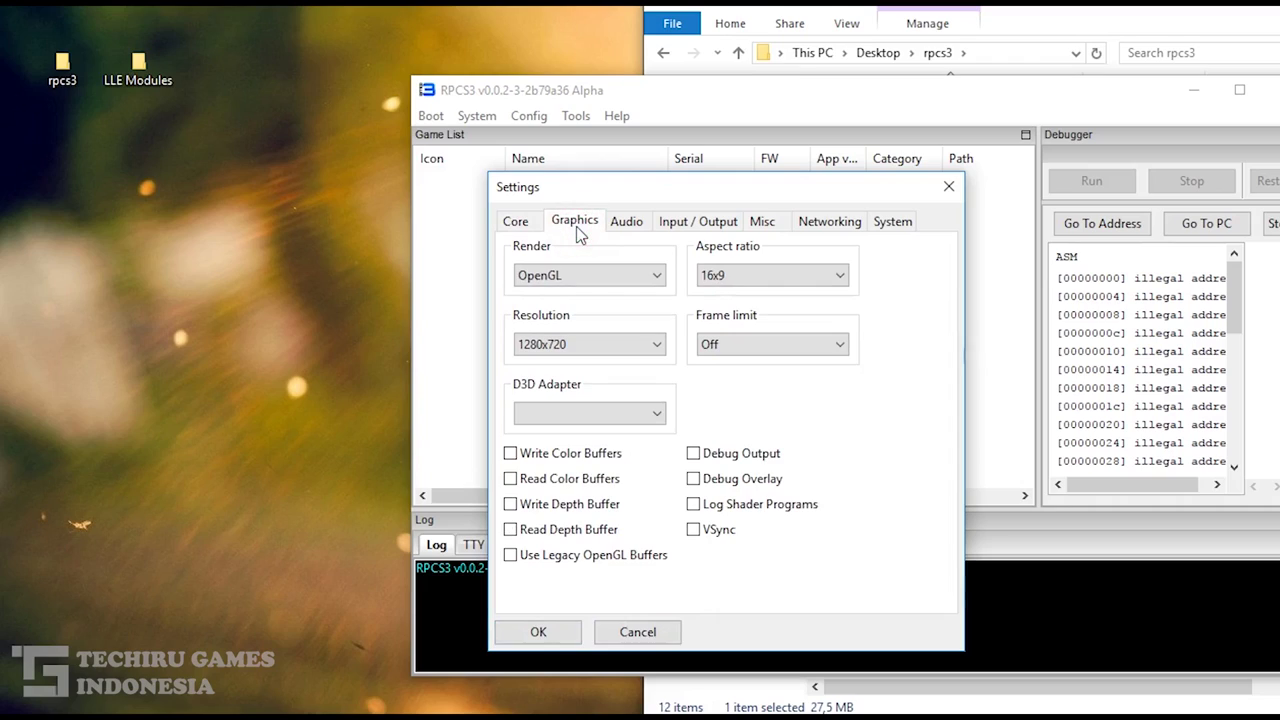
click(588, 277)
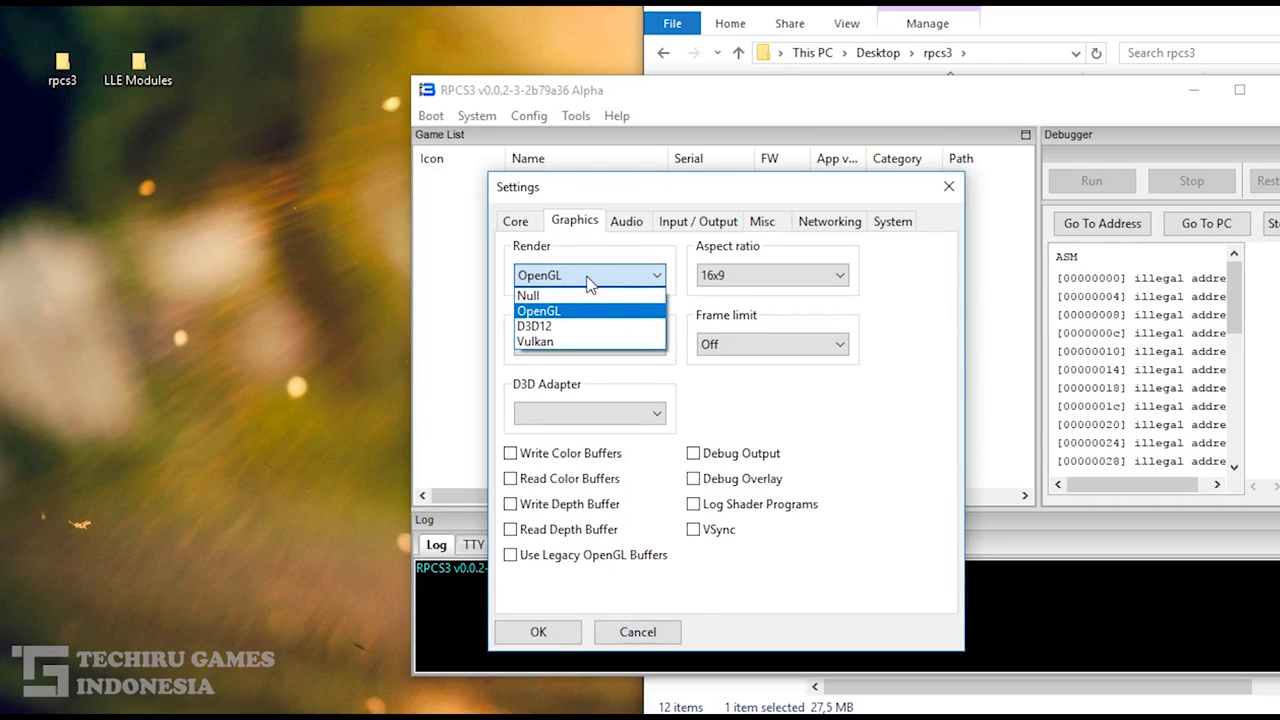
click(587, 276)
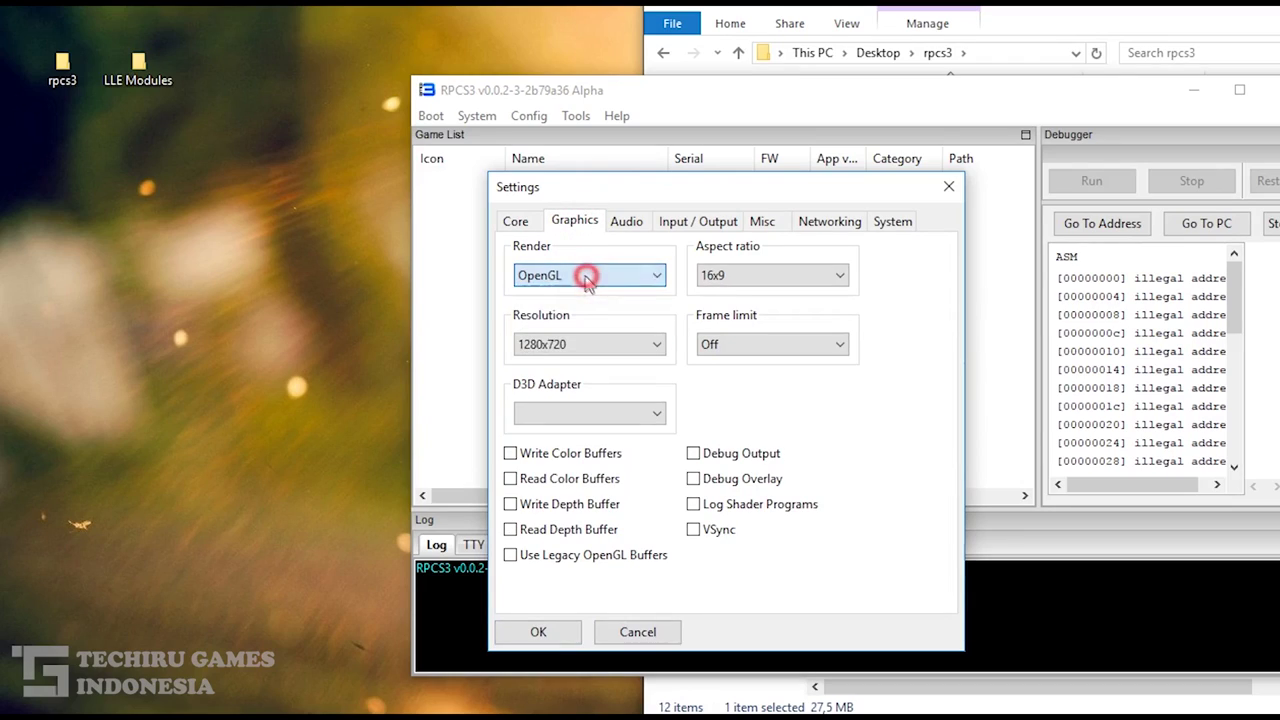
click(629, 343)
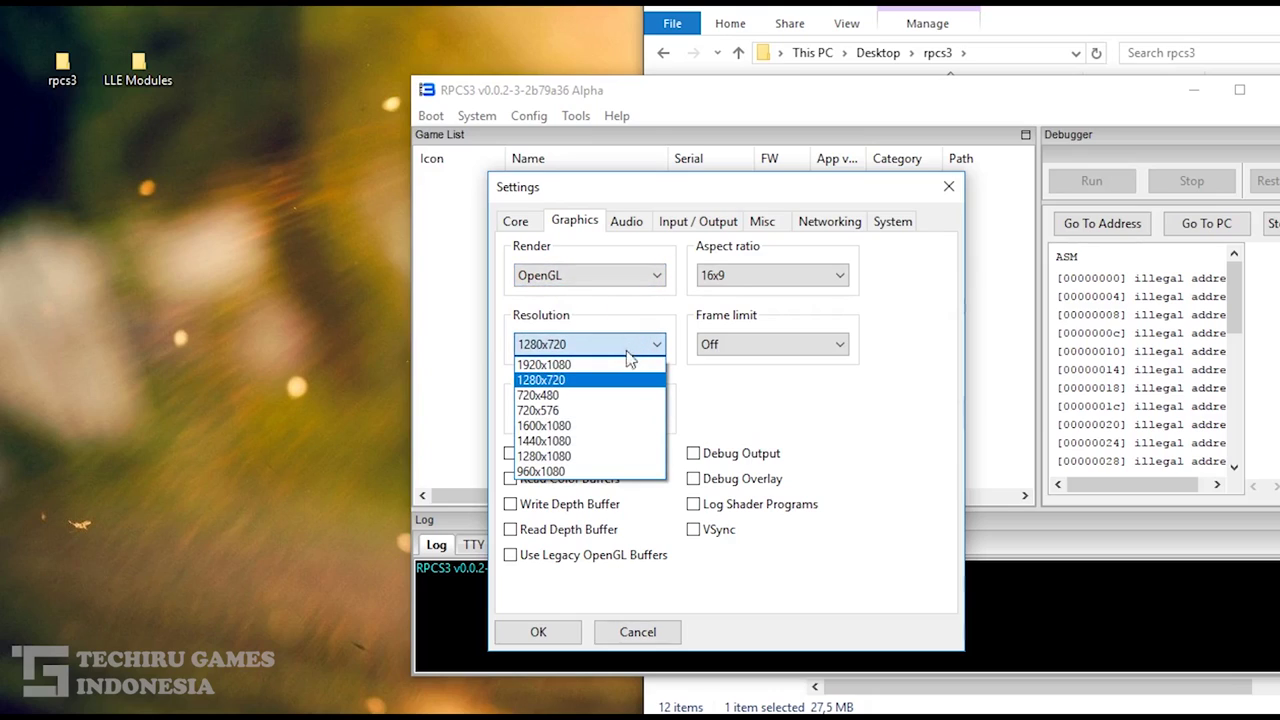
click(800, 394)
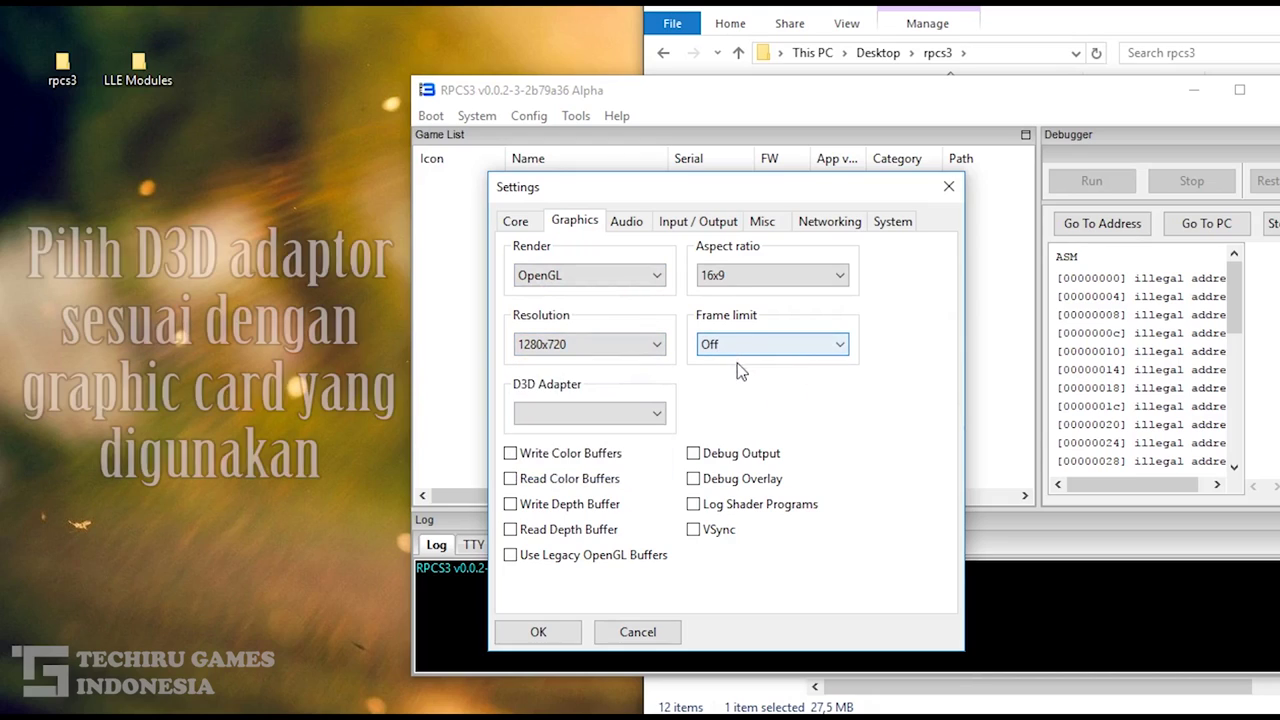
Step: Choose the Radeon(TM) RX 460 graphics card as the D3D adapter and save the settings
click(640, 412)
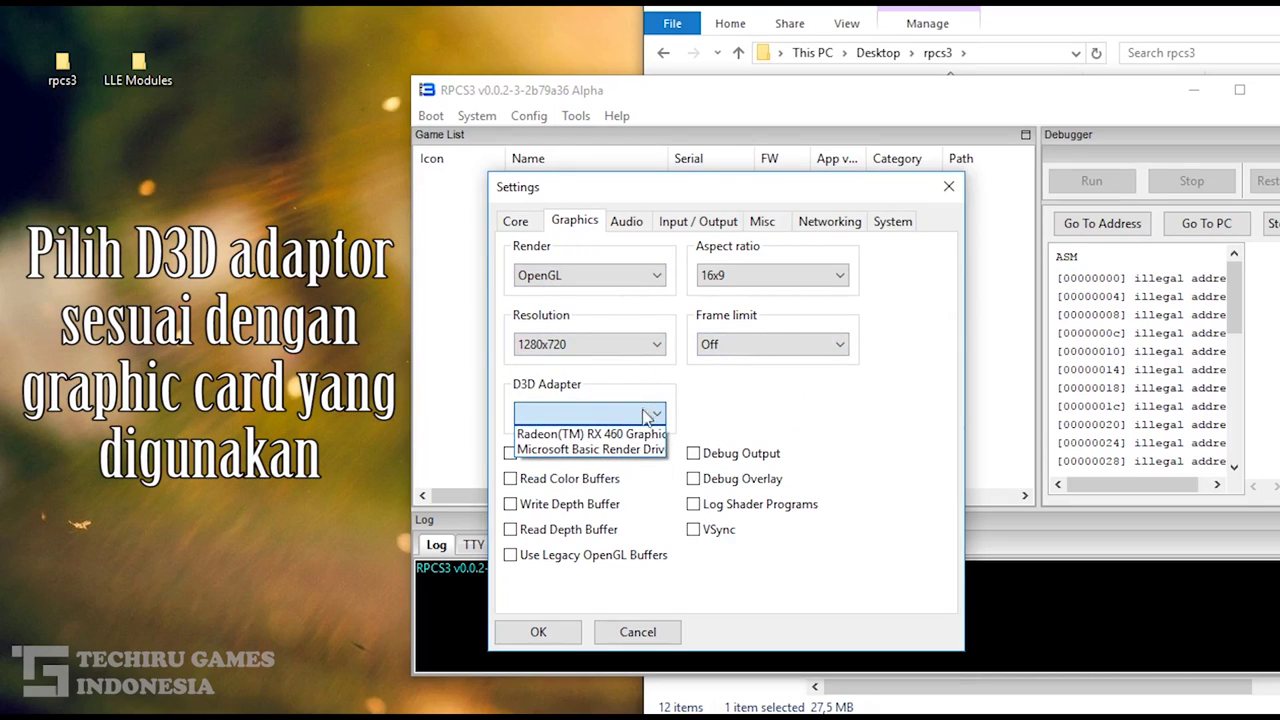
click(640, 430)
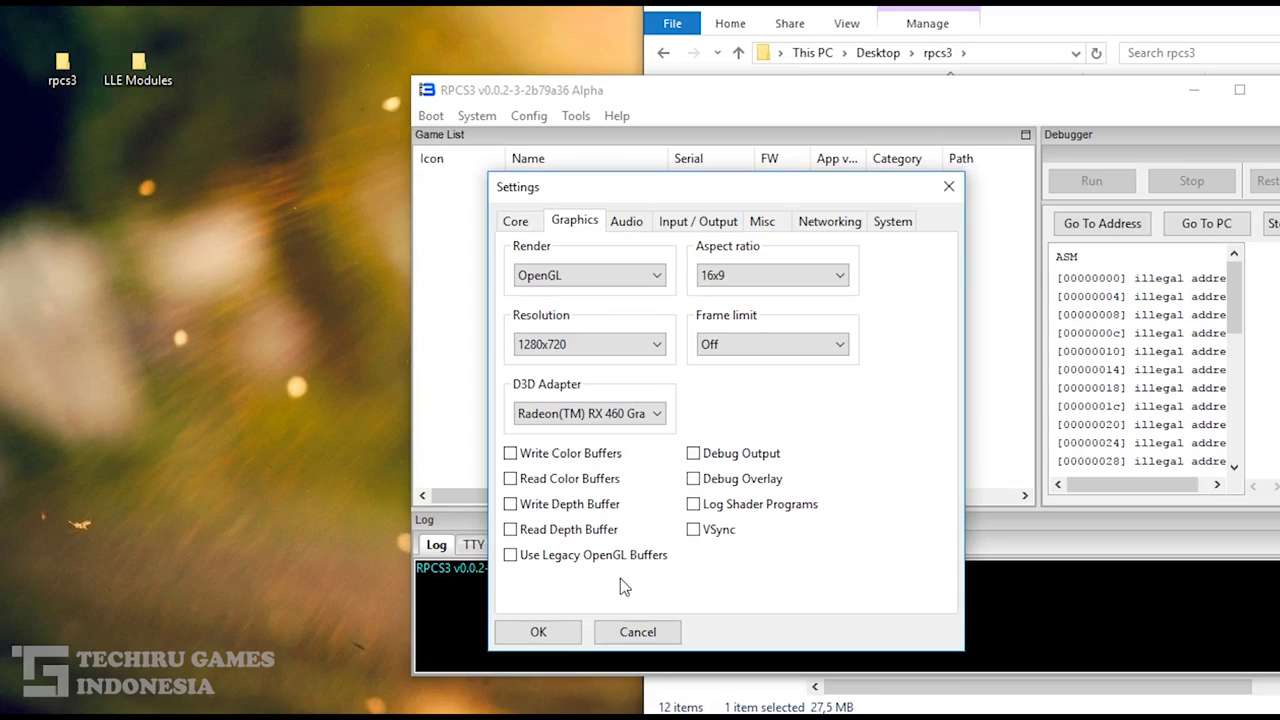
click(538, 632)
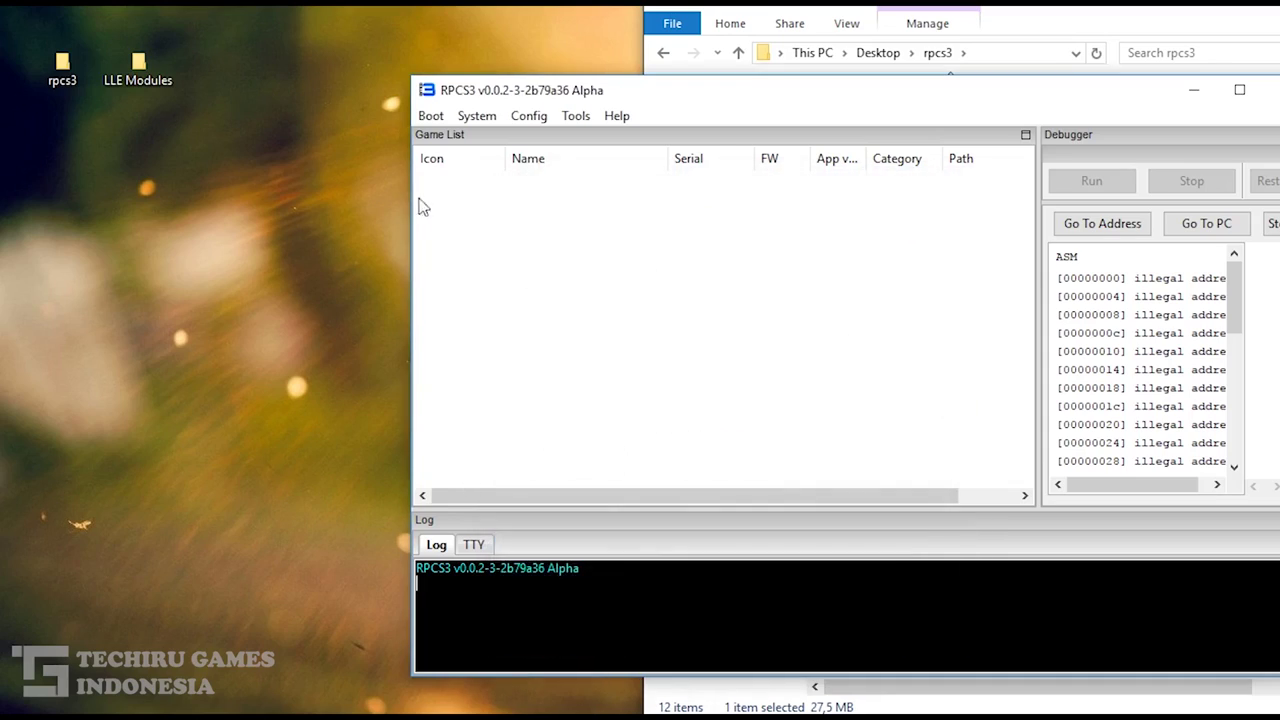
click(433, 116)
click(433, 116)
click(431, 116)
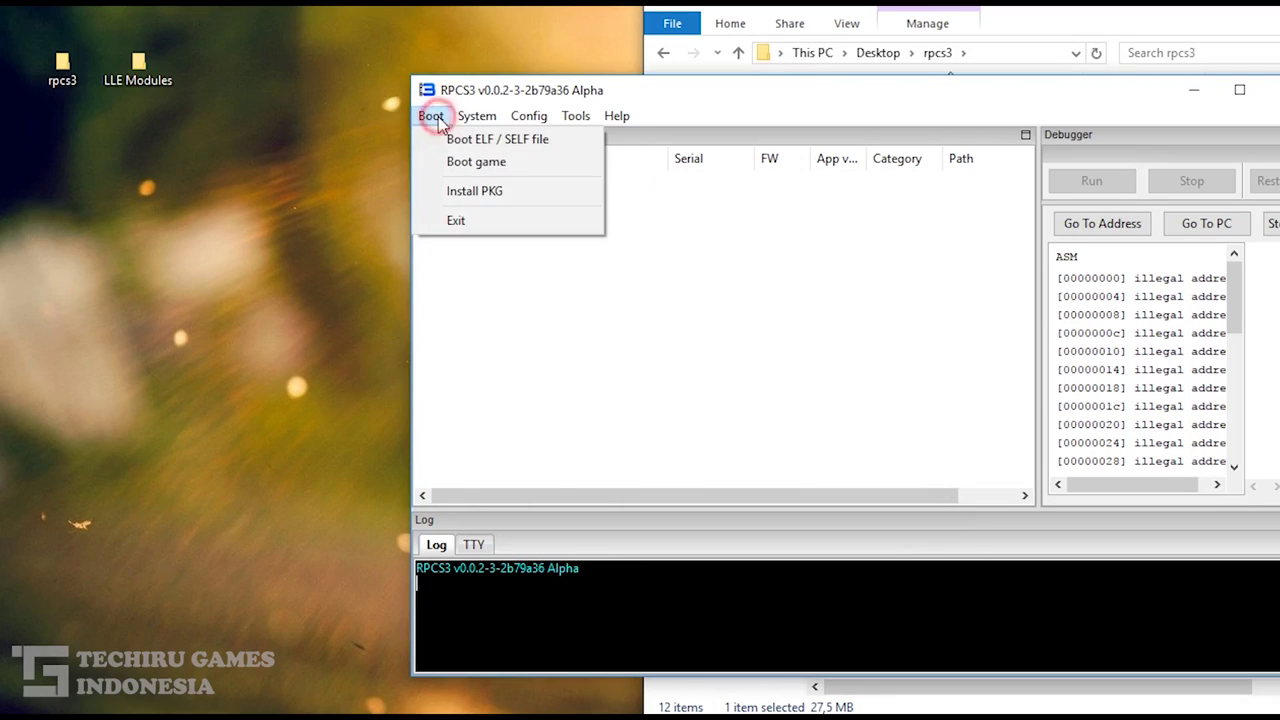
click(450, 162)
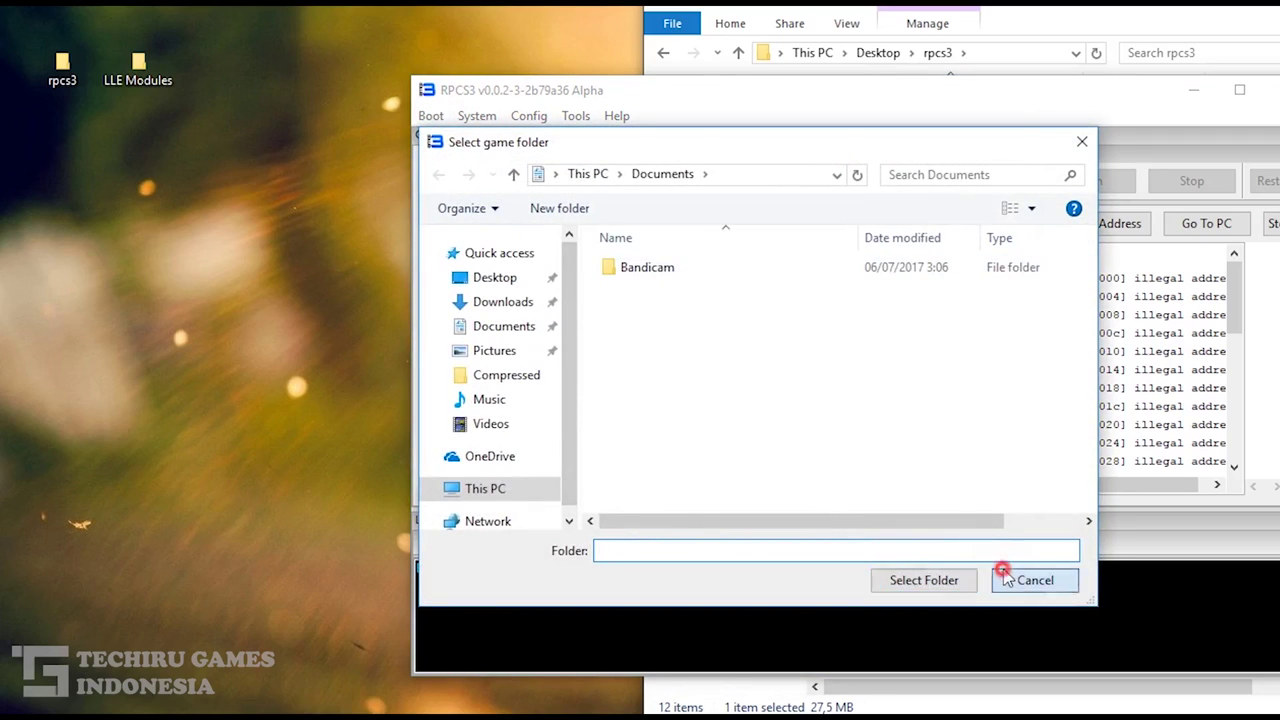
click(1035, 580)
Step: Copy the Google Drive link listed under Game in the Notepad document
click(1138, 8)
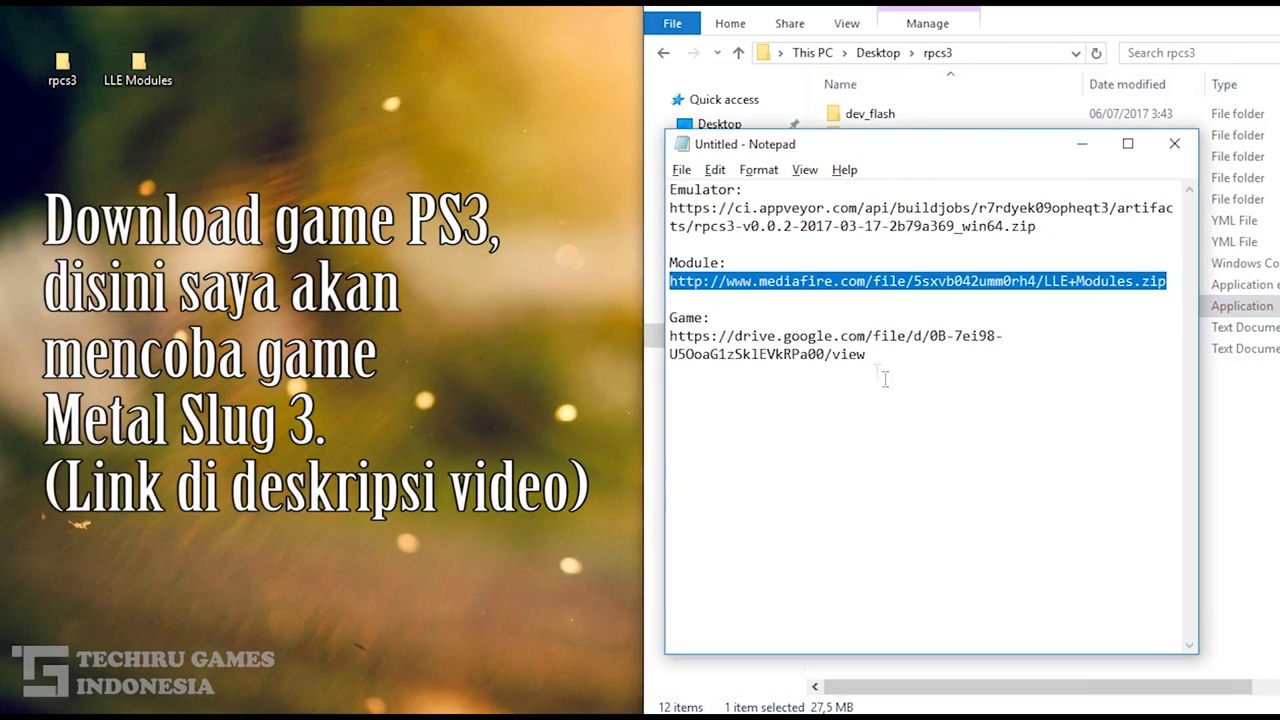
drag(870, 356, 672, 338)
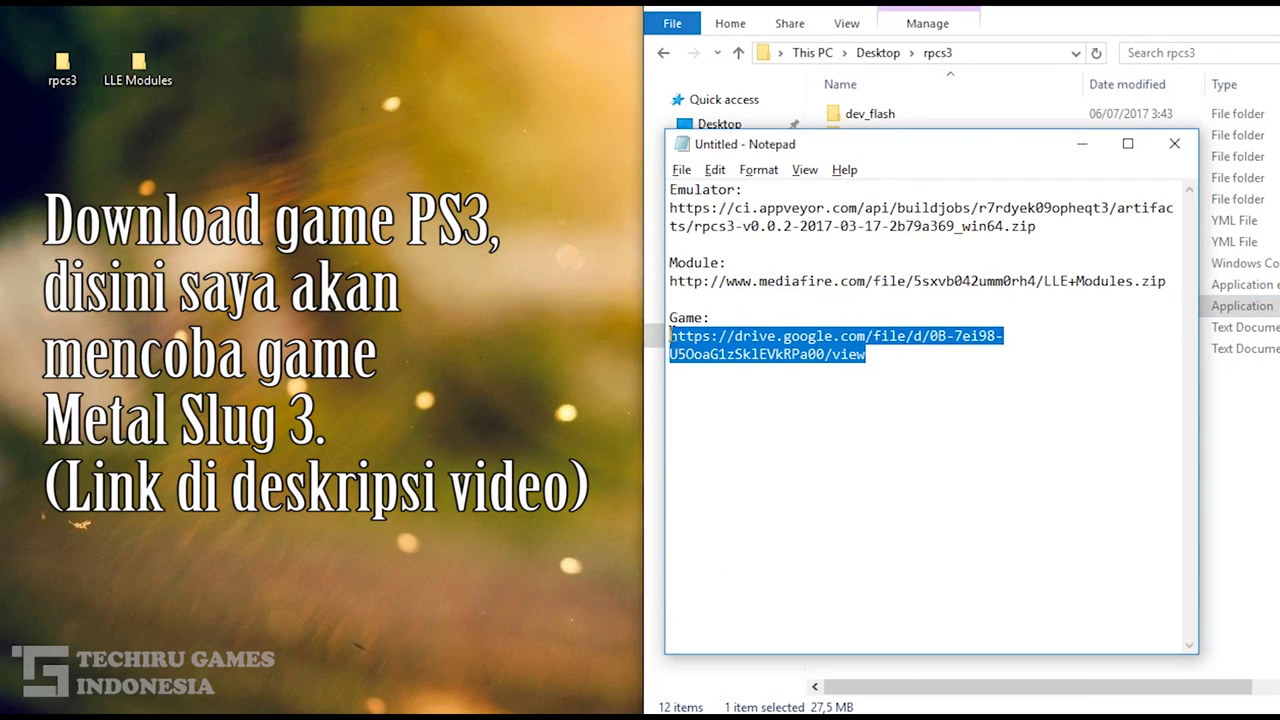
right_click(860, 352)
click(920, 417)
Step: Switch to the browser, load the copied Google Drive link and request the download of MS3-PKG-RAP.rar
key(alt+Tab)
click(822, 46)
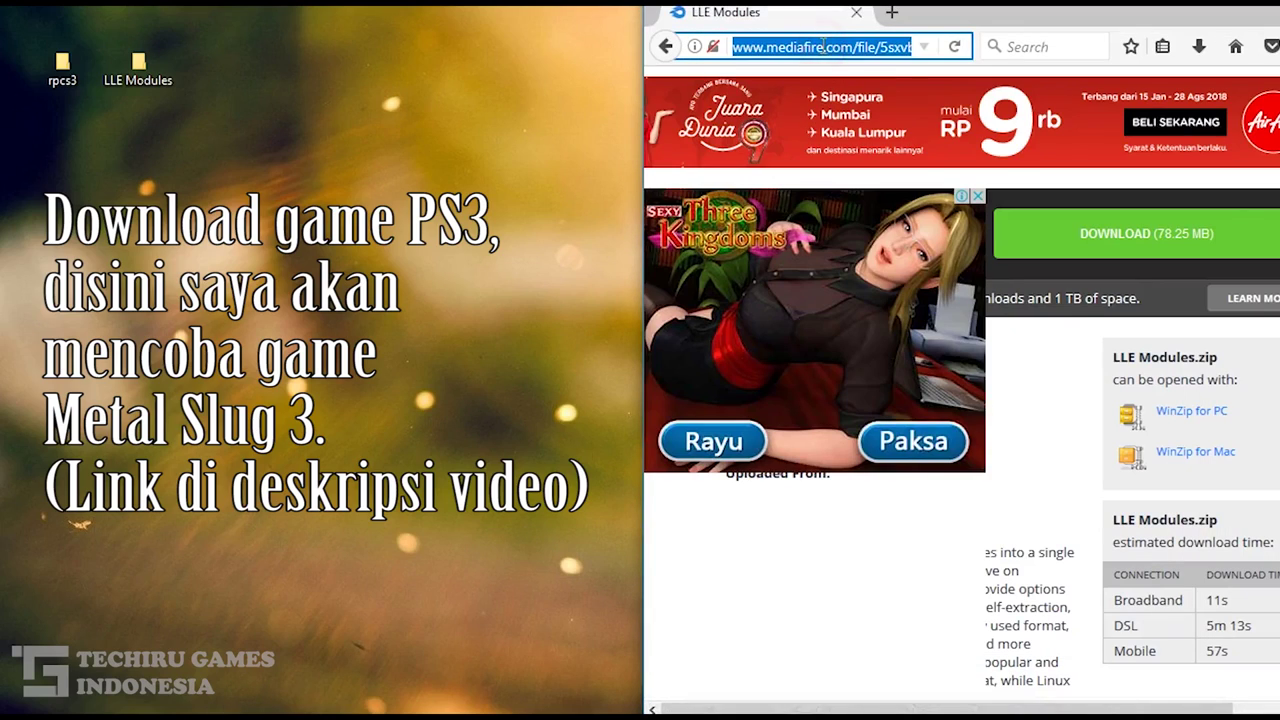
key(ctrl+v)
click(956, 46)
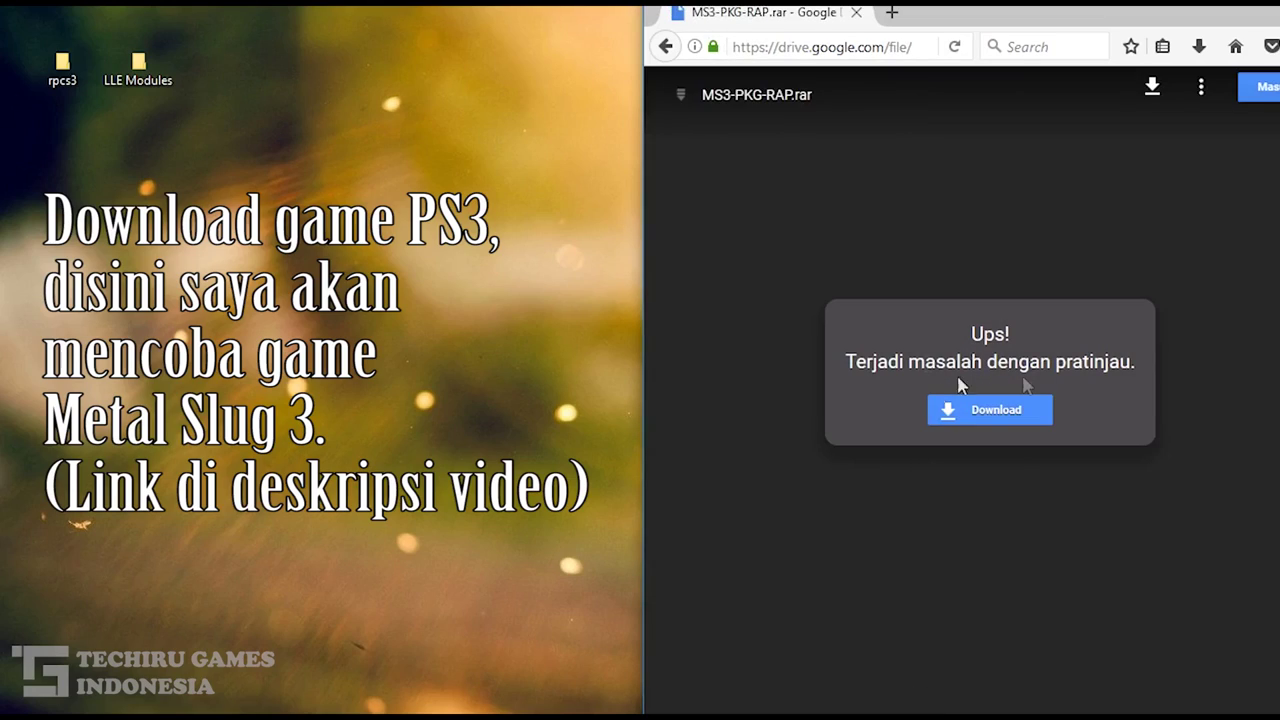
click(1017, 415)
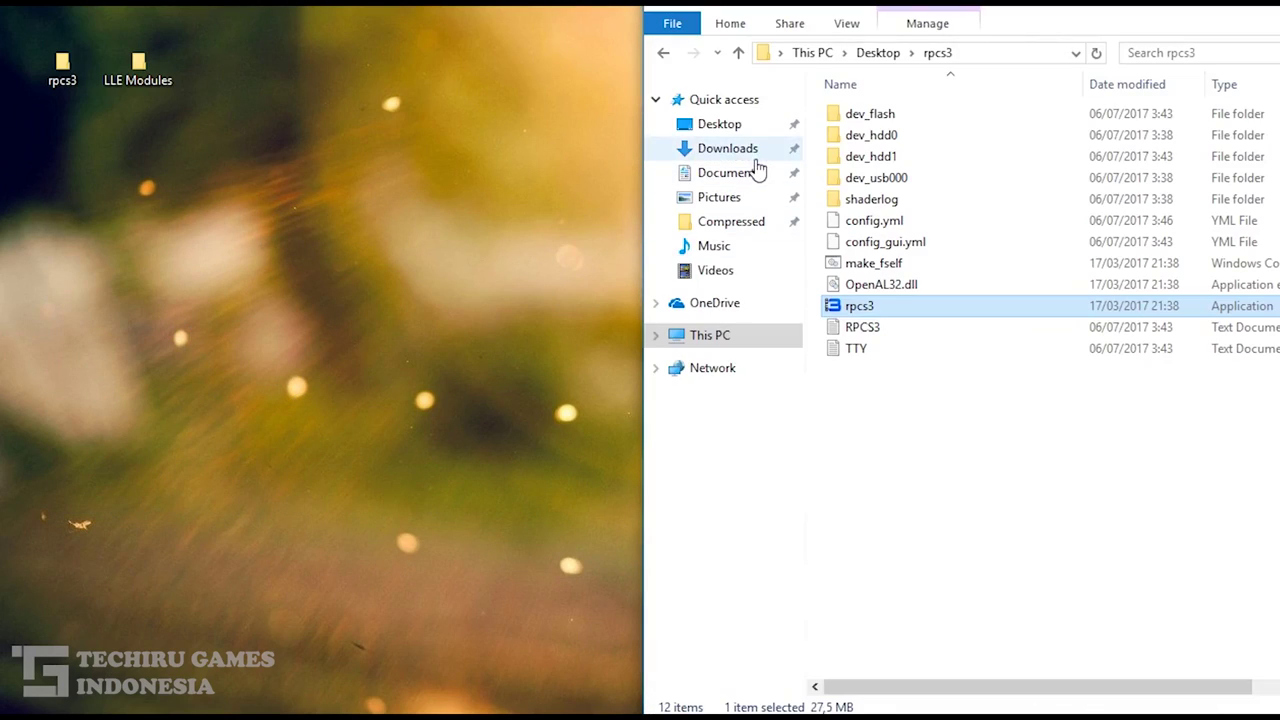
Step: Extract the Metal Slug 3 PKG+RAP folder from MS3-PKG-RAP in Downloads > Compressed to the desktop and close the archive
click(727, 148)
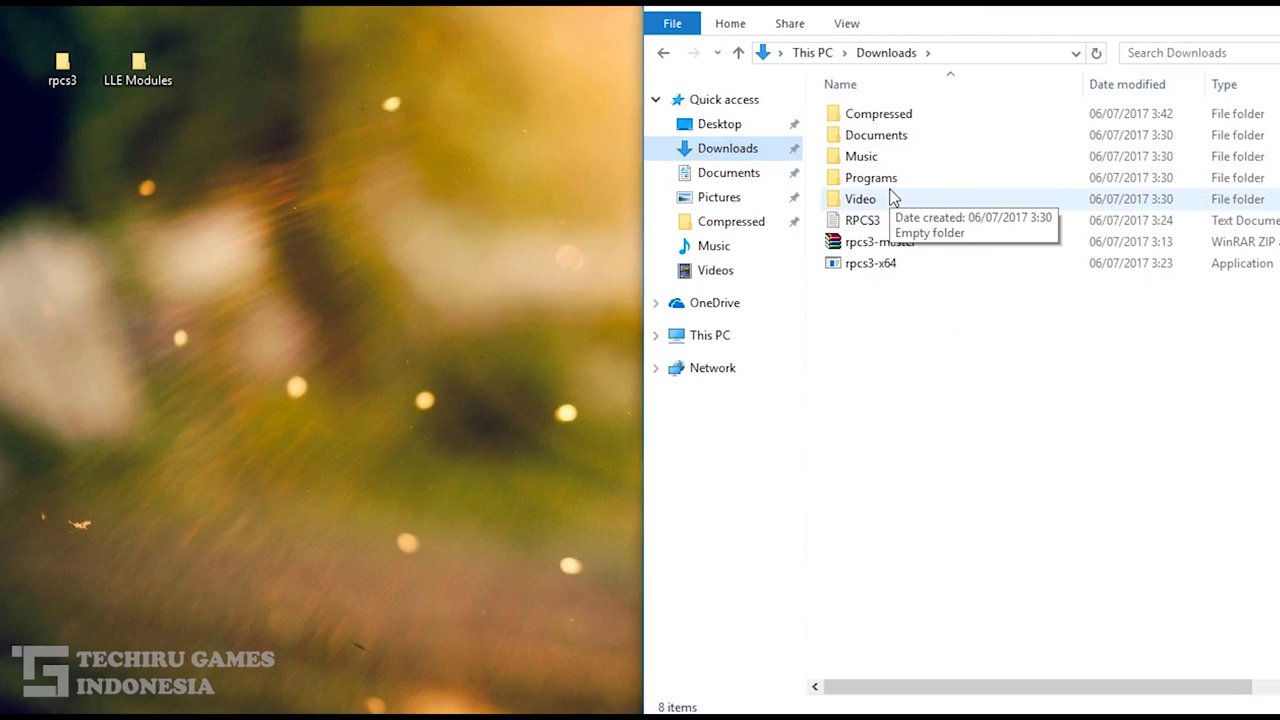
double_click(880, 114)
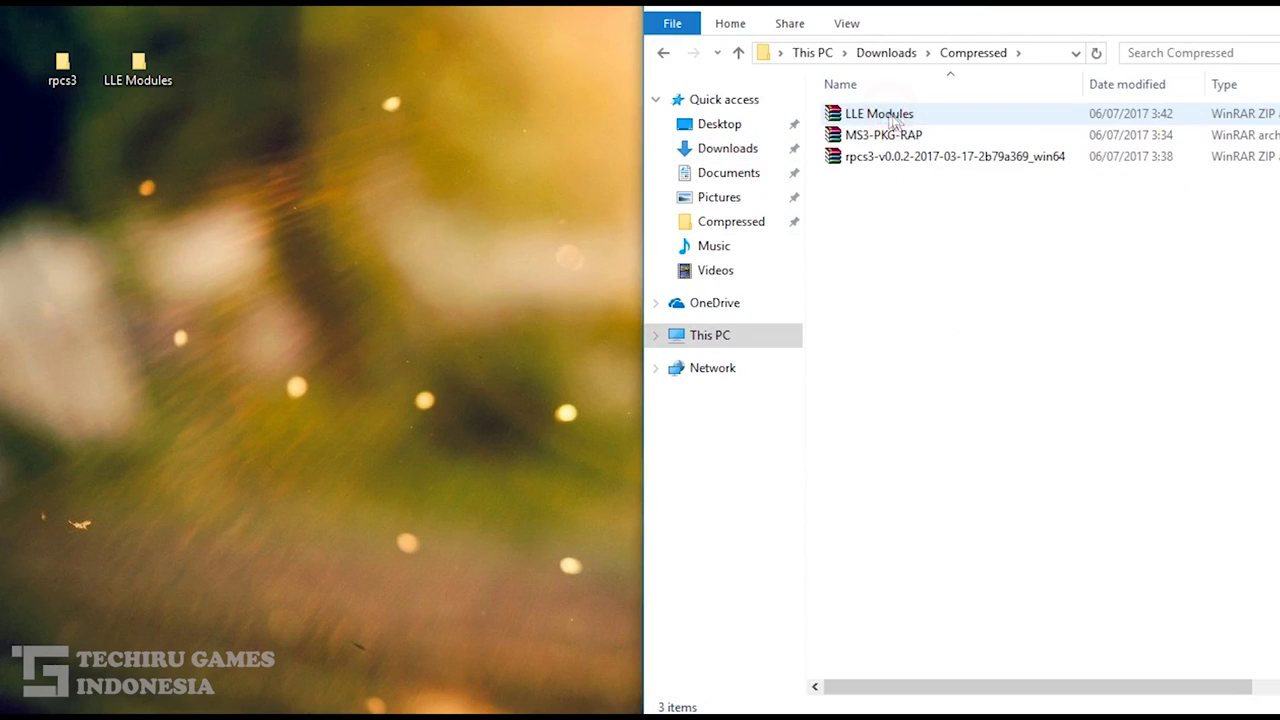
double_click(876, 134)
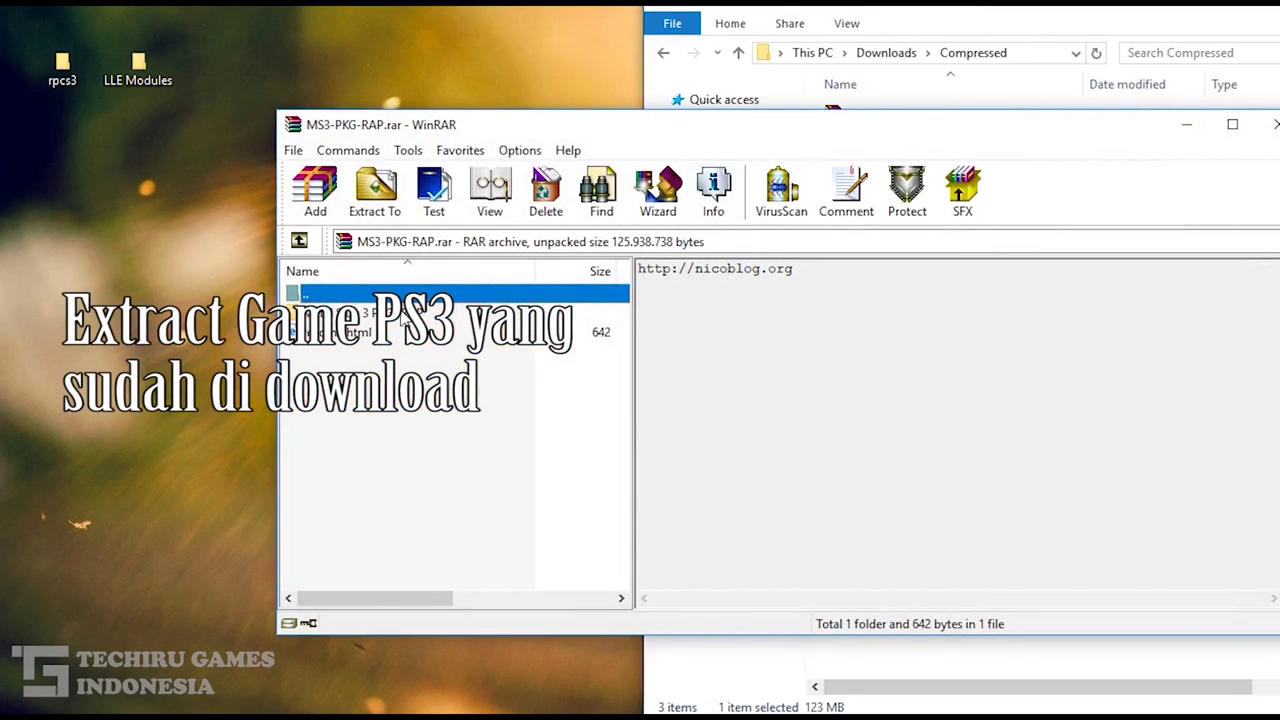
drag(404, 316, 214, 35)
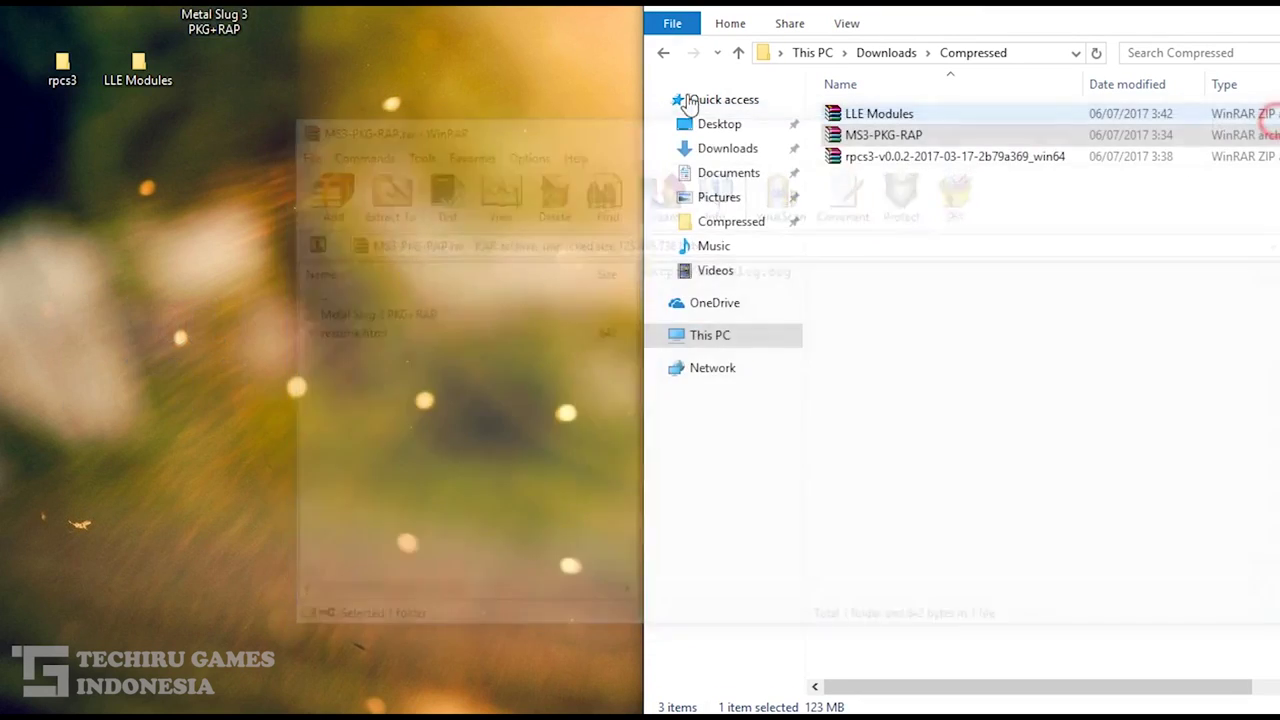
Step: Line up the Metal Slug 3 PKG+RAP folder with the other desktop icons, open it beside the desktop and widen its Name column
drag(240, 23, 240, 80)
double_click(236, 68)
drag(523, 14, 1279, 230)
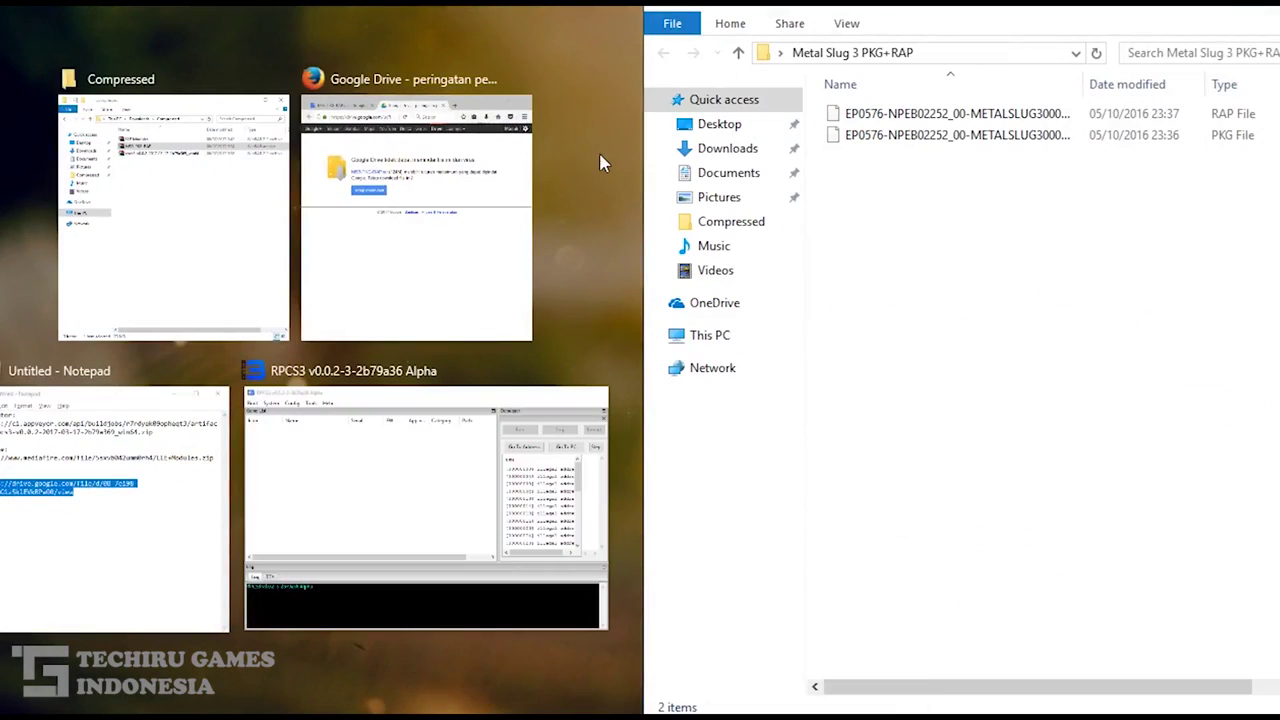
click(853, 185)
drag(1082, 84, 1195, 95)
Step: Bring RPCS3 forward, reposition its window on the desktop, and select the PKG file in the Metal Slug 3 PKG+RAP folder
click(293, 706)
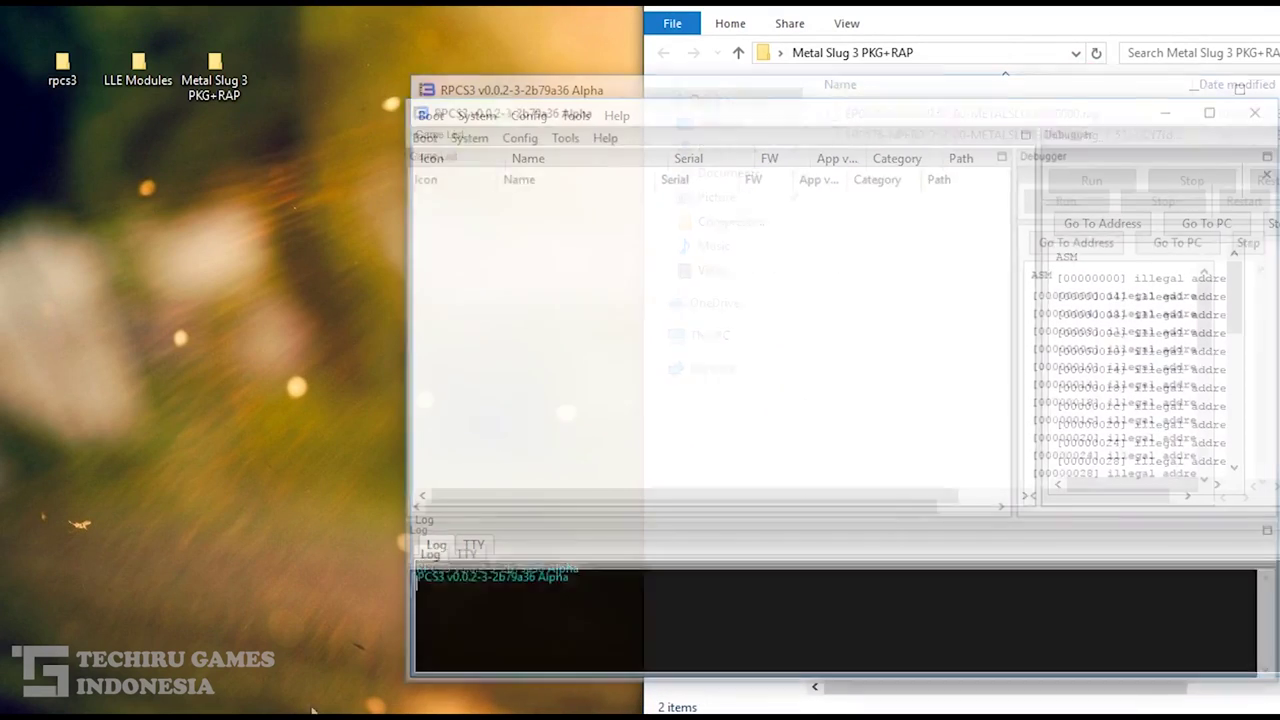
click(430, 116)
drag(710, 92, 748, 164)
click(1028, 140)
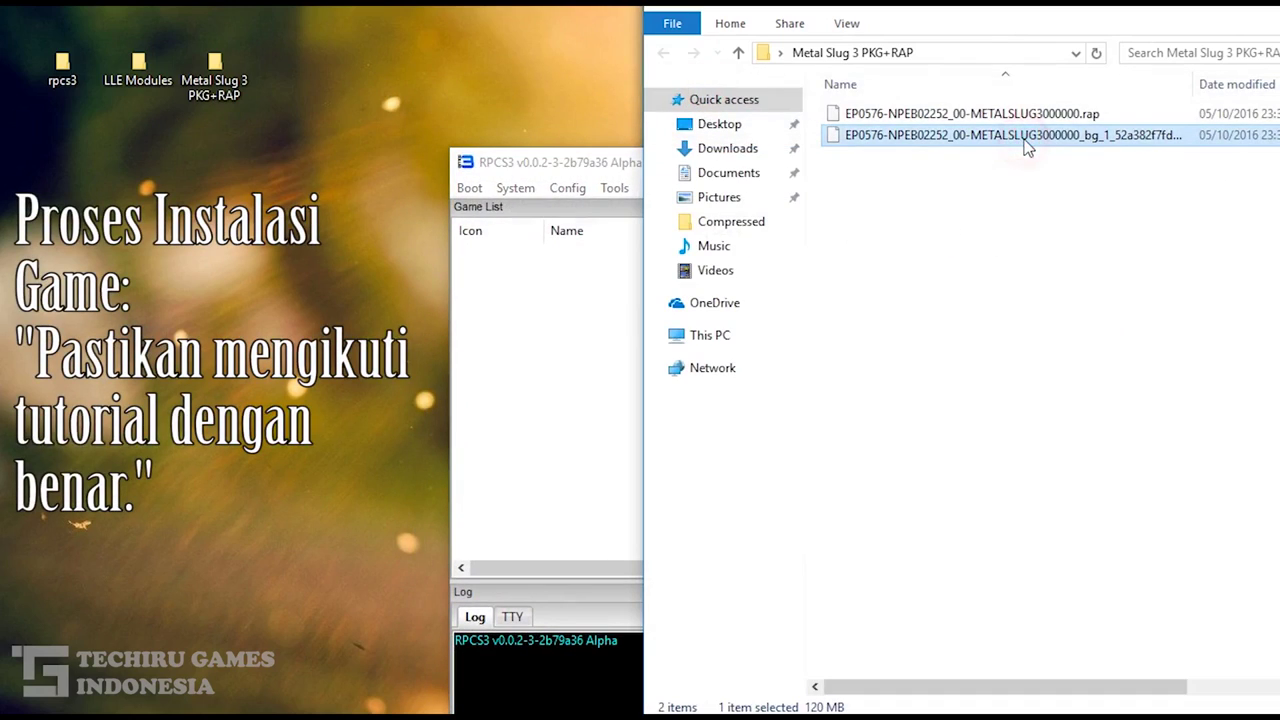
Step: Install the Metal Slug 3 PKG file from the Metal Slug 3 PKG+RAP folder on the desktop into RPCS3
click(466, 286)
click(469, 188)
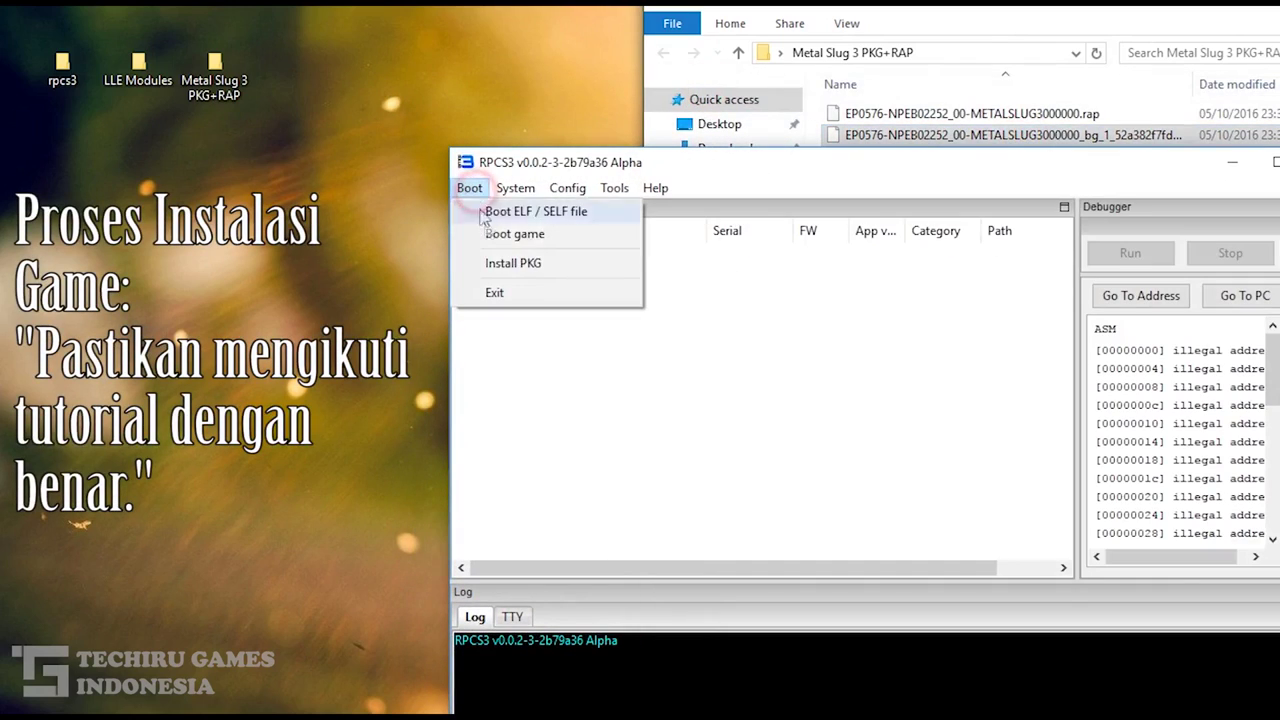
click(506, 255)
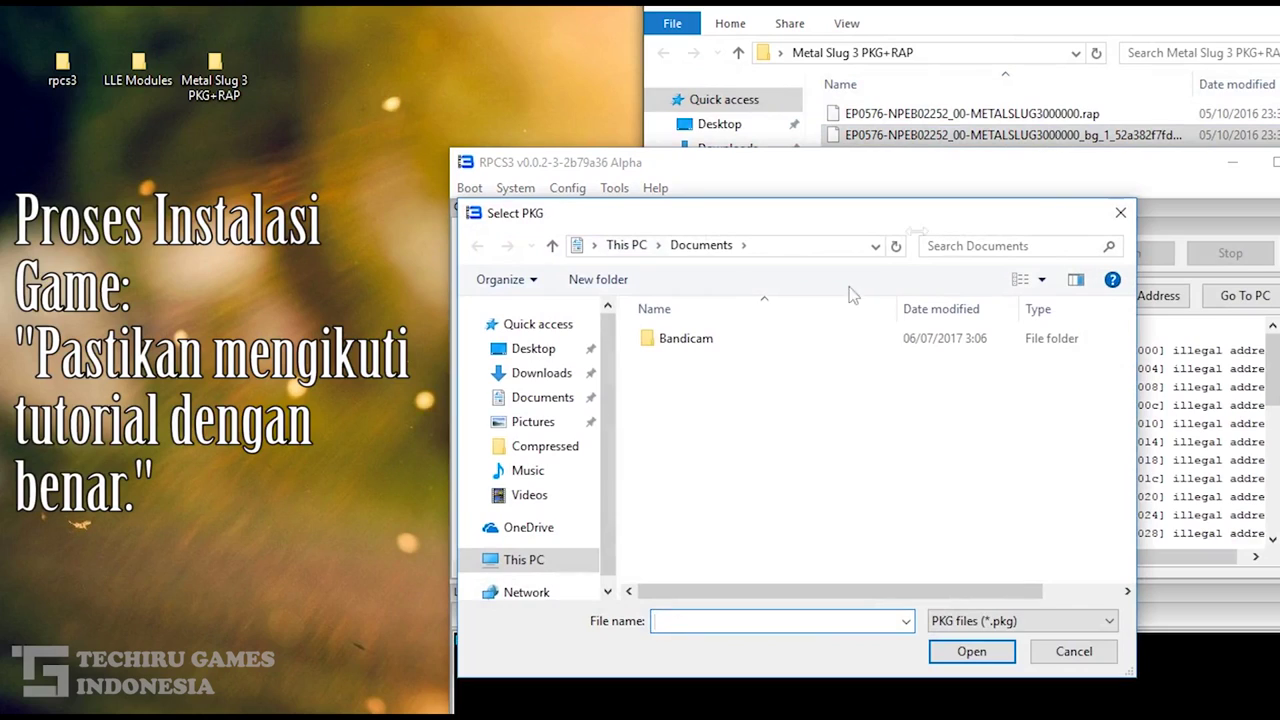
click(560, 348)
double_click(700, 360)
click(714, 336)
double_click(740, 340)
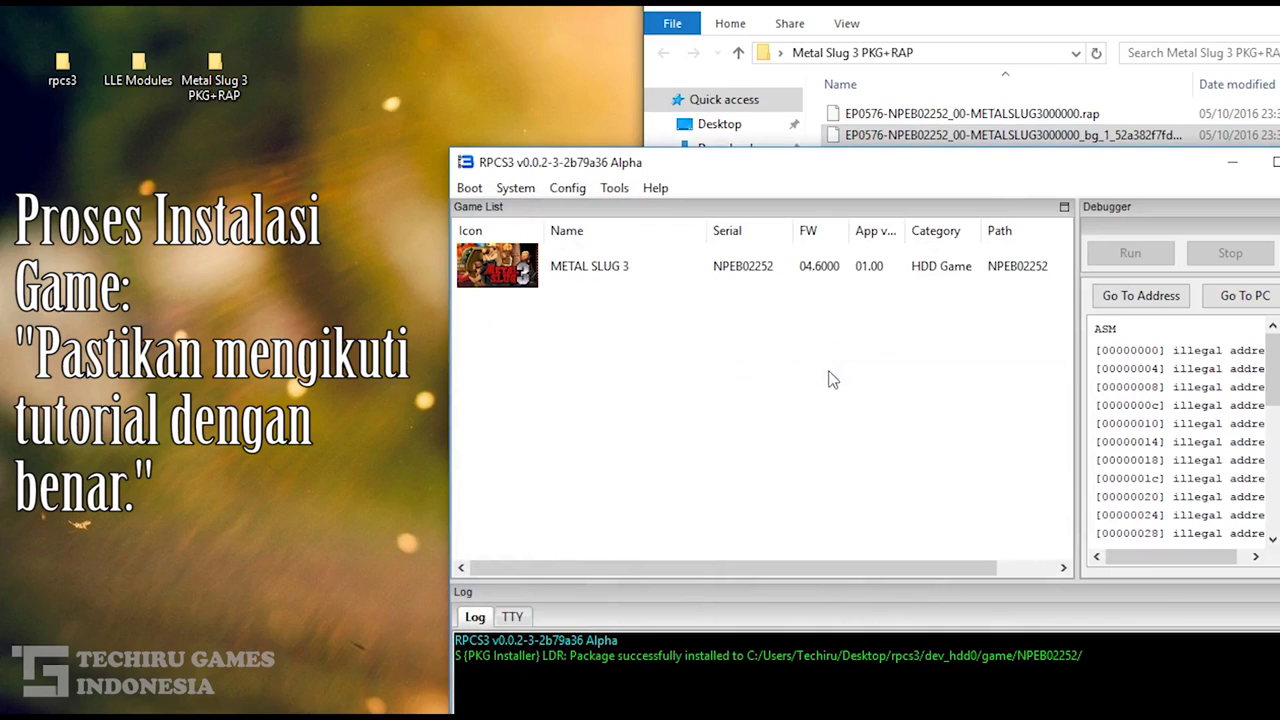
Step: Try to boot METAL SLUG 3 from the game list and move the RPCS3 window up to expose its log
click(576, 280)
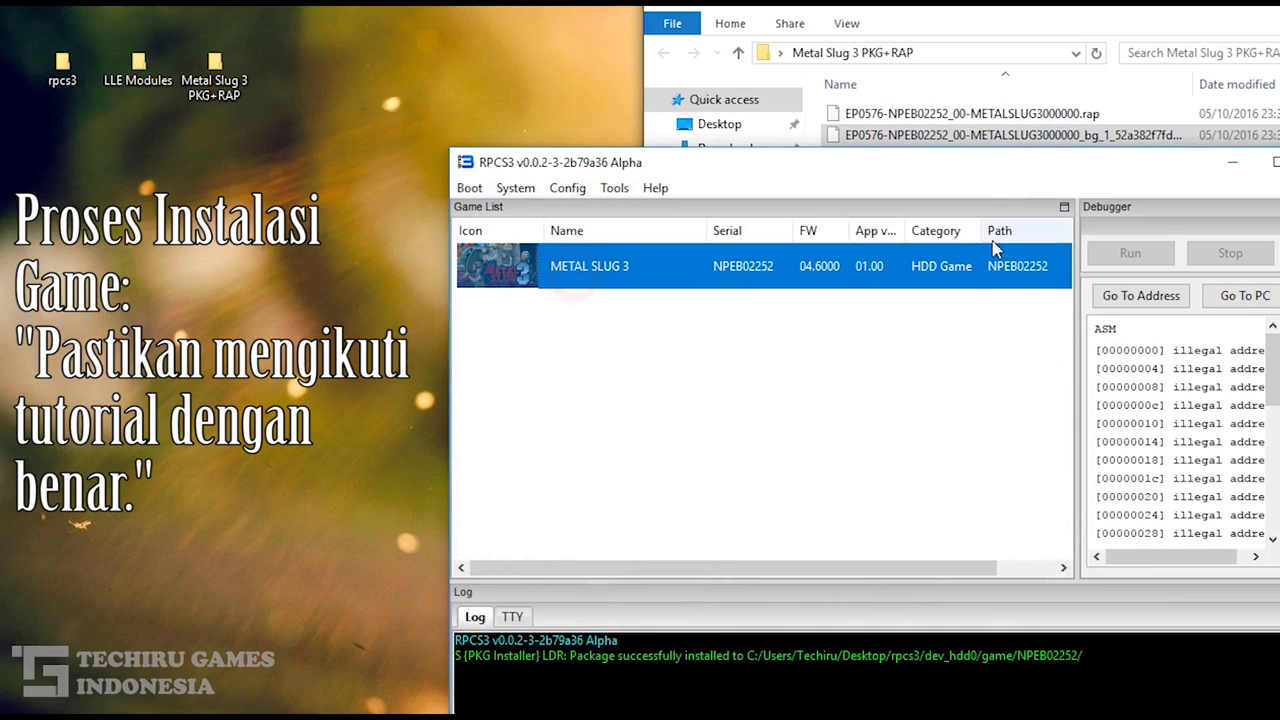
double_click(519, 275)
drag(892, 150, 840, 128)
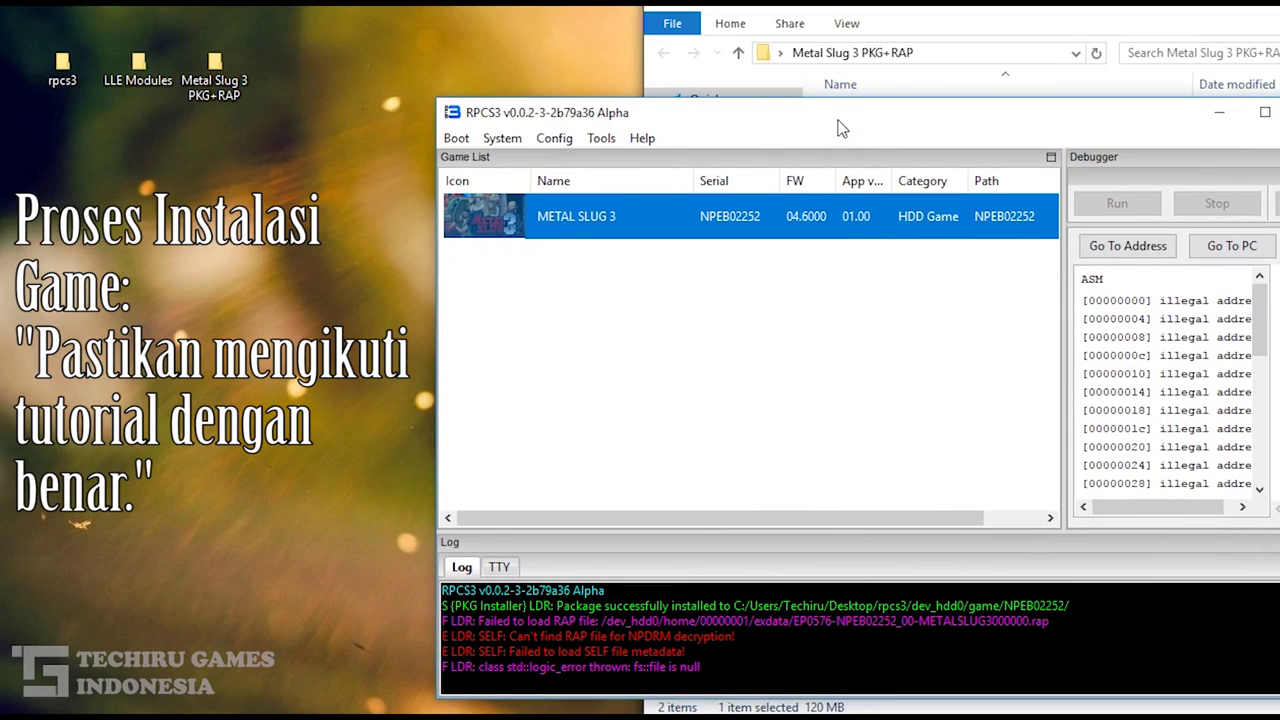
drag(840, 128, 823, 57)
Step: Copy the package's installation path from the RPCS3 log and open that NPEB02252 folder in the Compressed file window
drag(722, 534, 1066, 519)
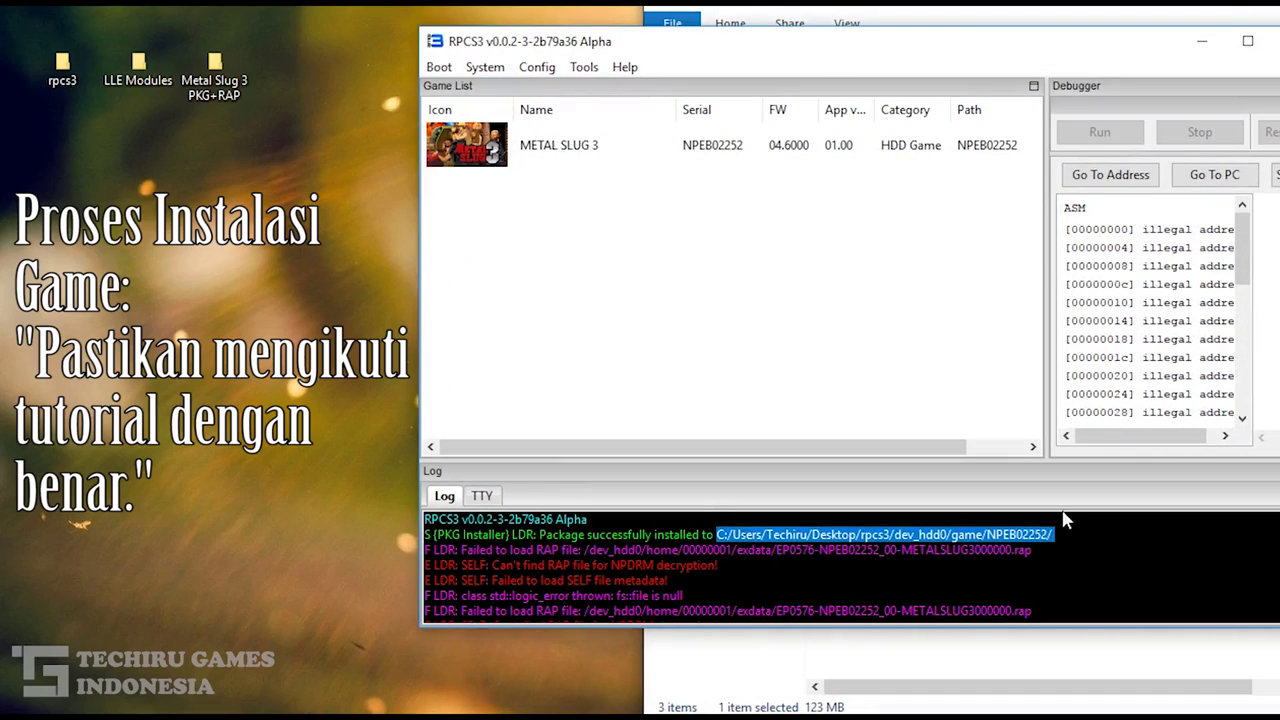
click(1036, 24)
click(1037, 51)
right_click(1037, 52)
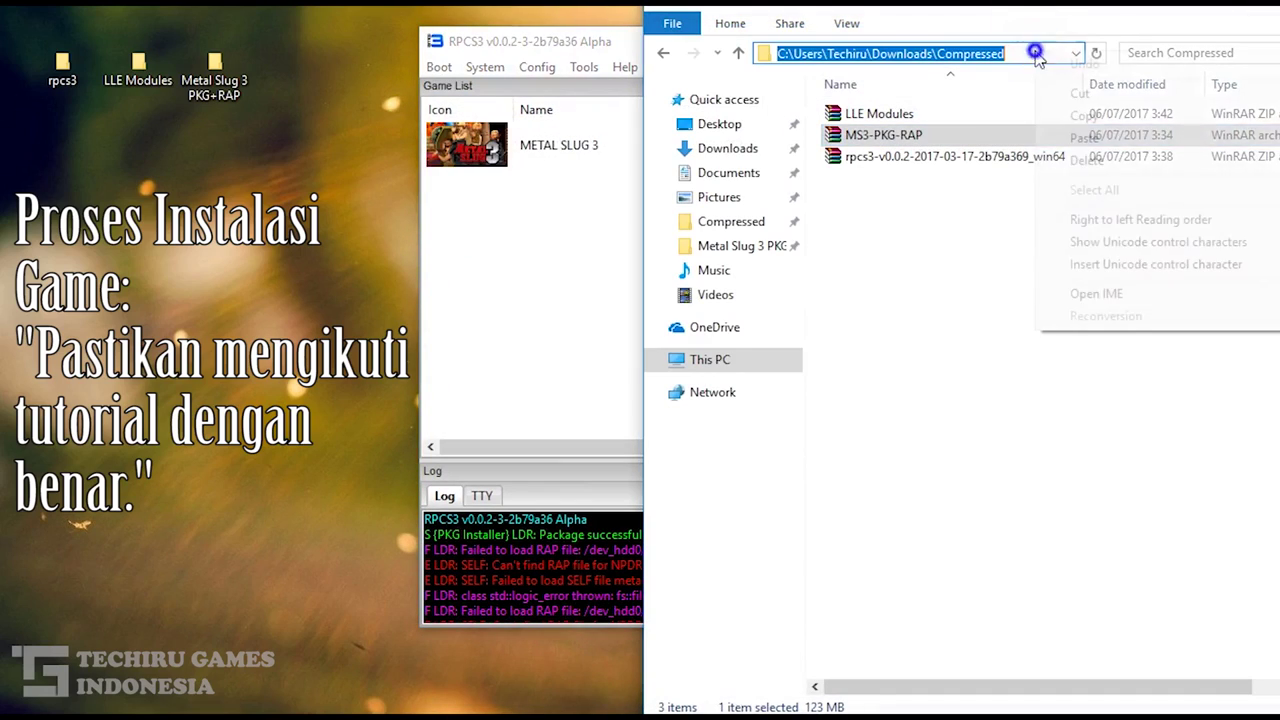
click(1085, 138)
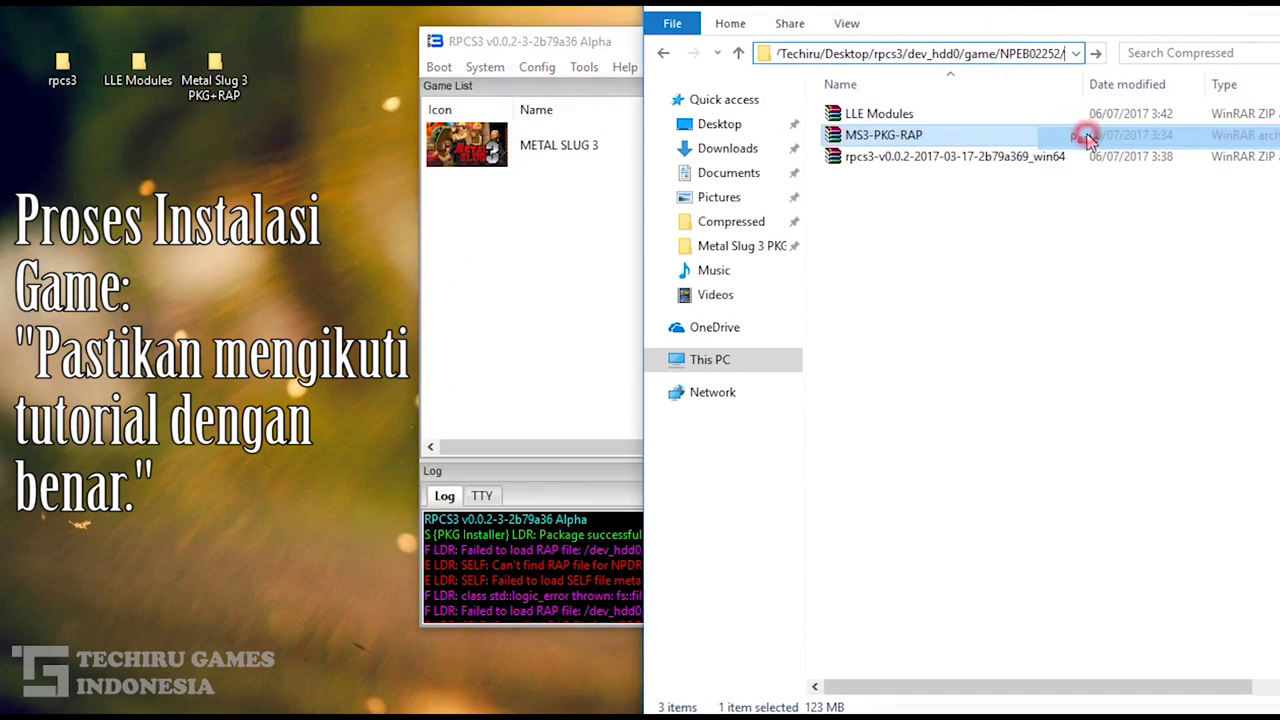
click(1096, 54)
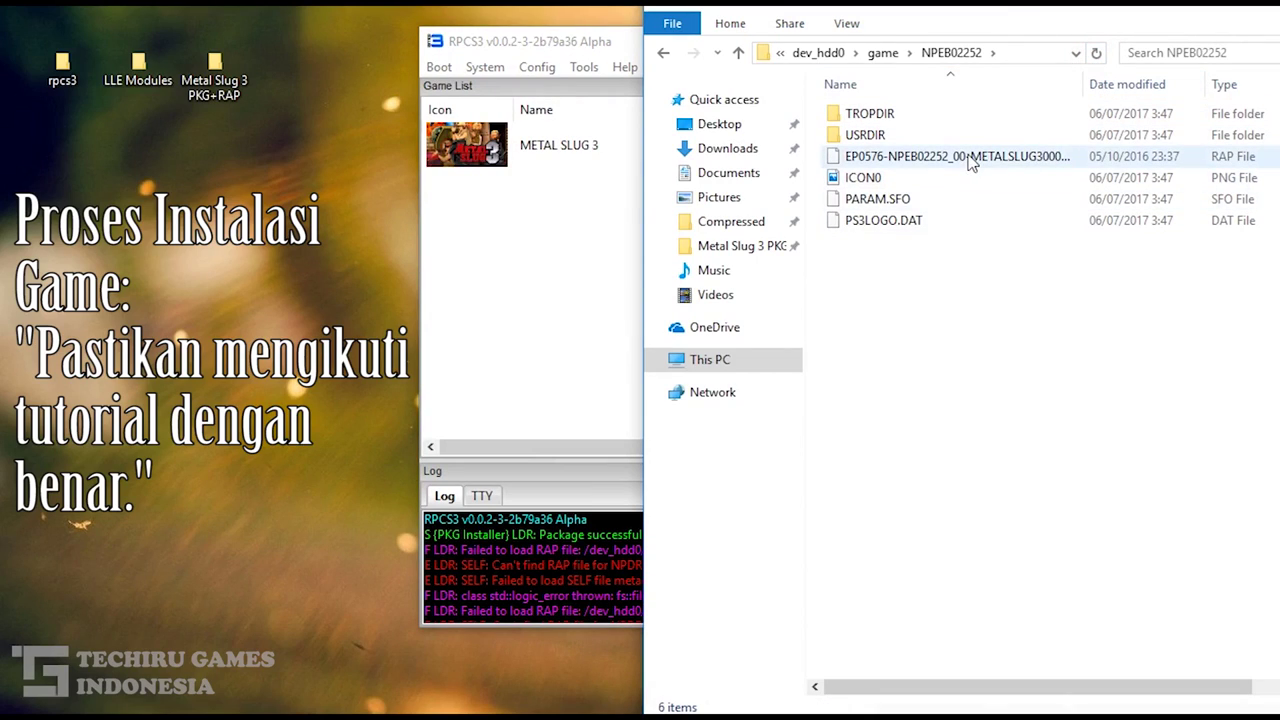
Step: Examine the game's USRDIR\Data folder and its path against the RAP loading errors in the RPCS3 log, and return to NPEB02252
double_click(914, 137)
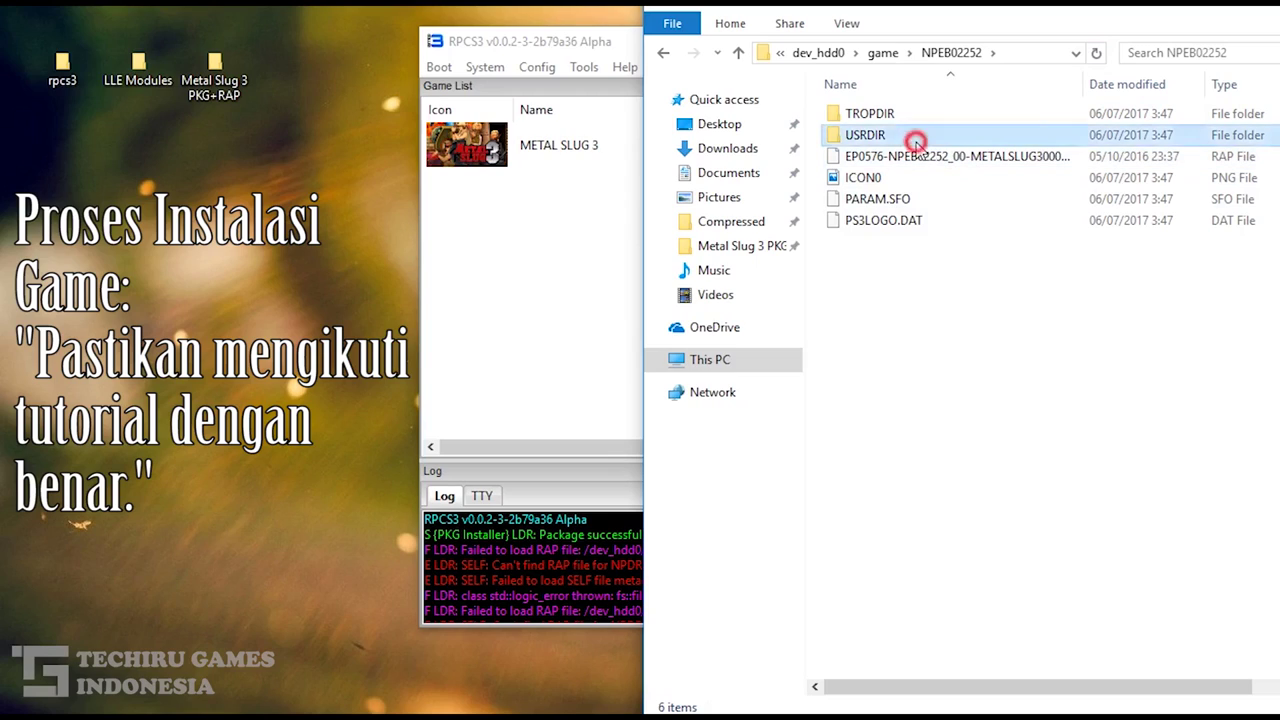
double_click(910, 115)
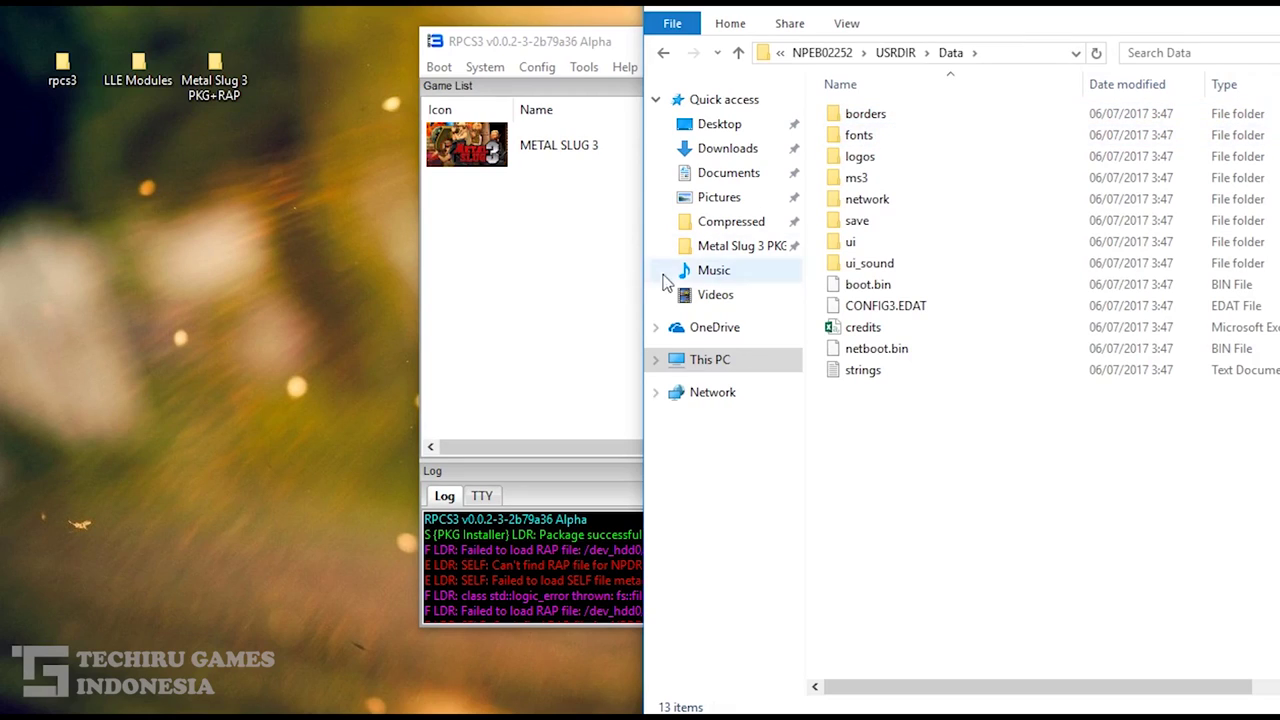
click(531, 287)
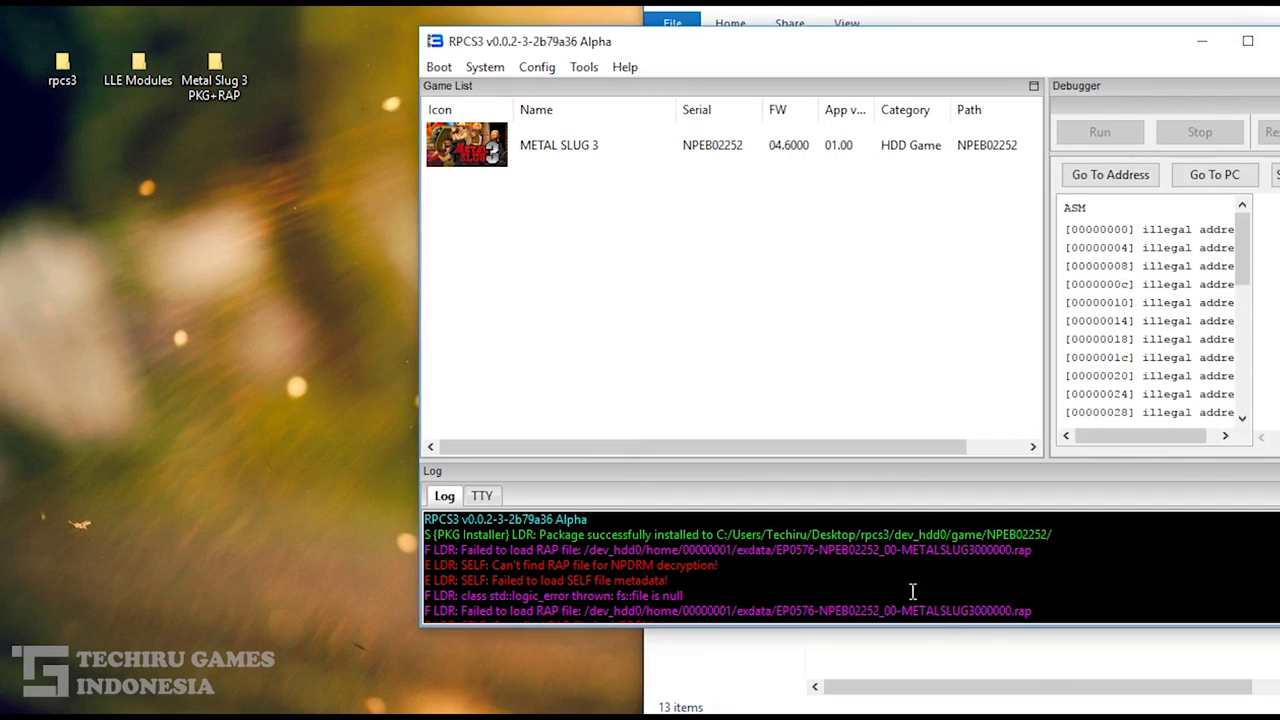
click(912, 665)
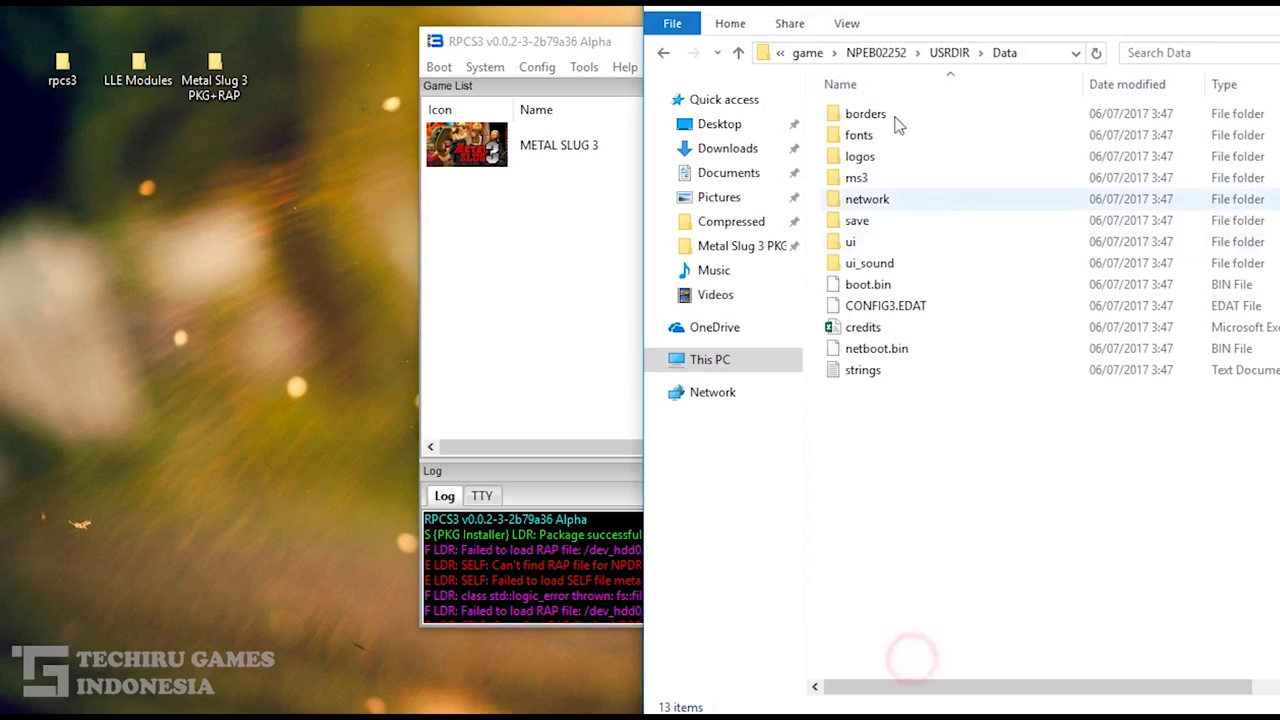
click(1068, 52)
click(870, 55)
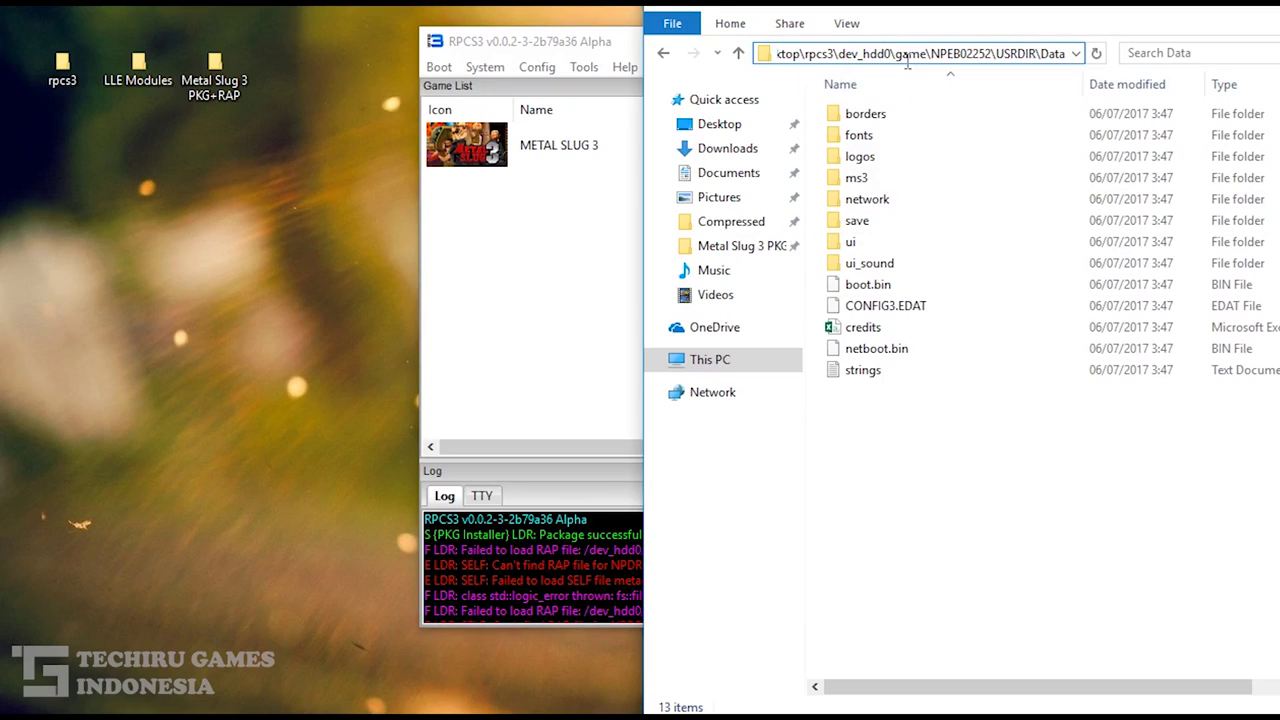
drag(618, 52, 172, 80)
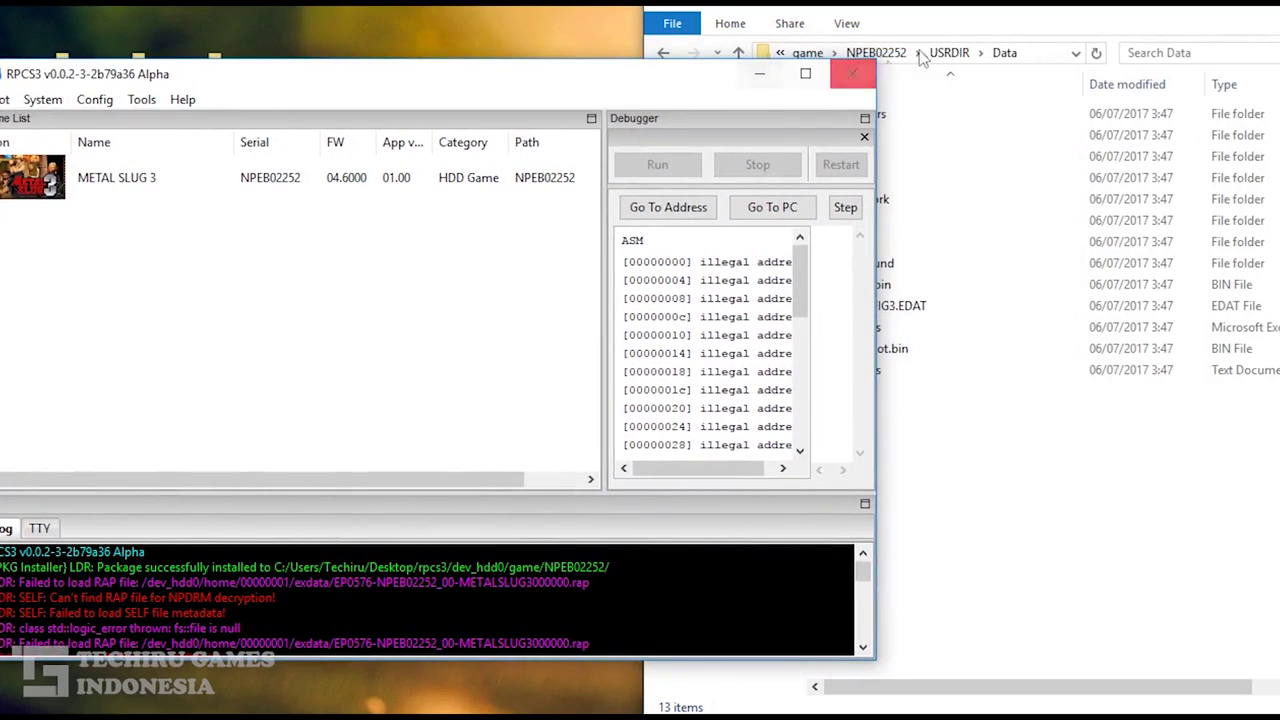
click(1055, 53)
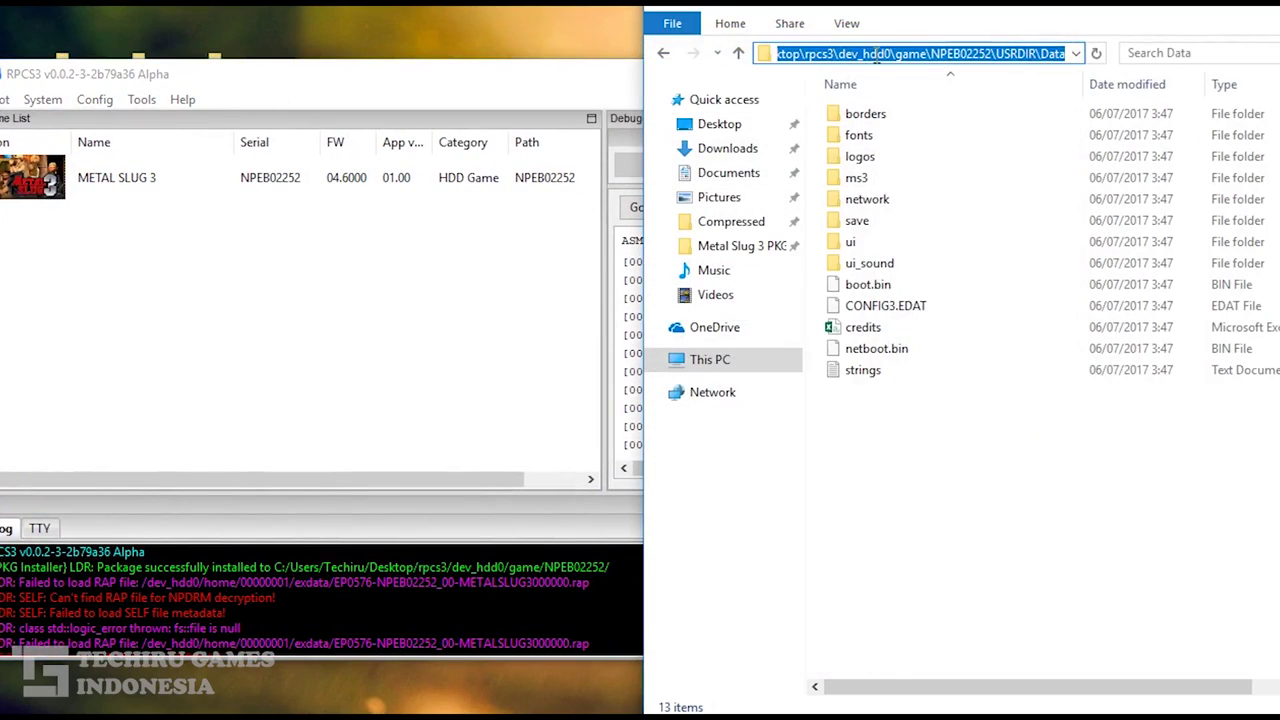
click(891, 55)
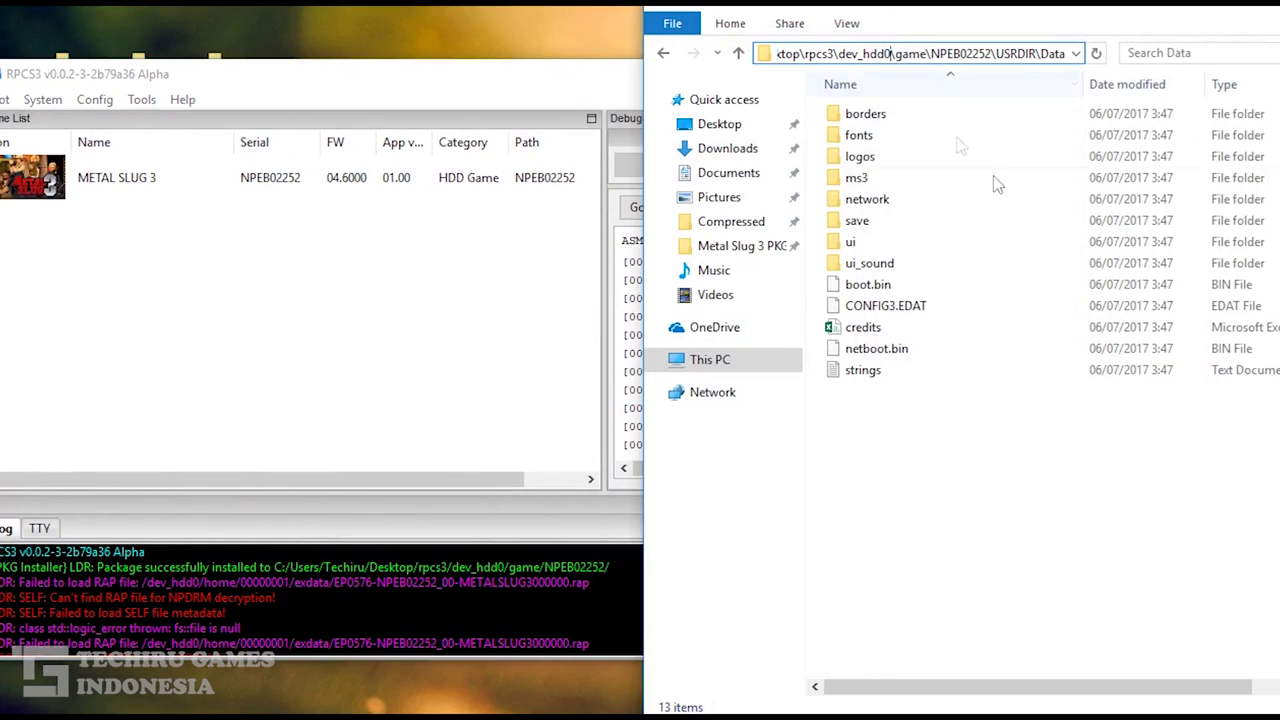
key(alt+Left)
key(alt+Left)
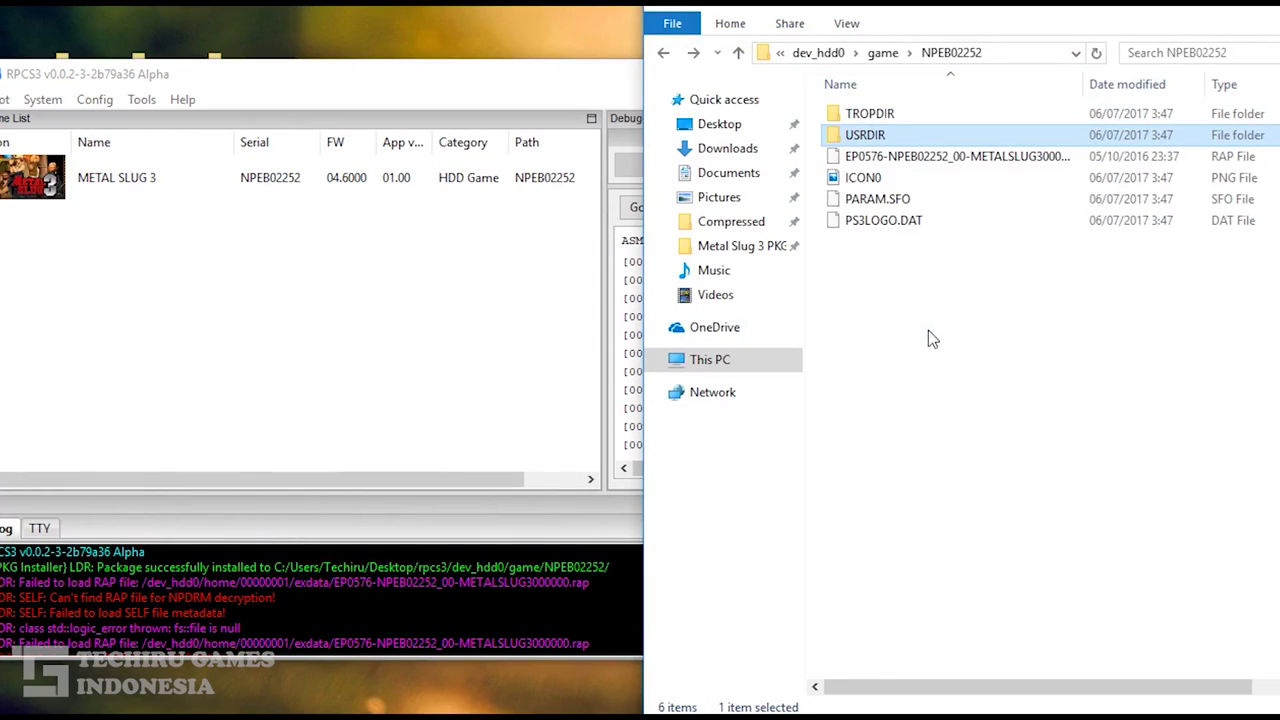
key(alt+Left)
key(alt+Right)
Step: Cut the game's RAP file in the NPEB02252 folder
click(928, 156)
right_click(928, 156)
click(957, 387)
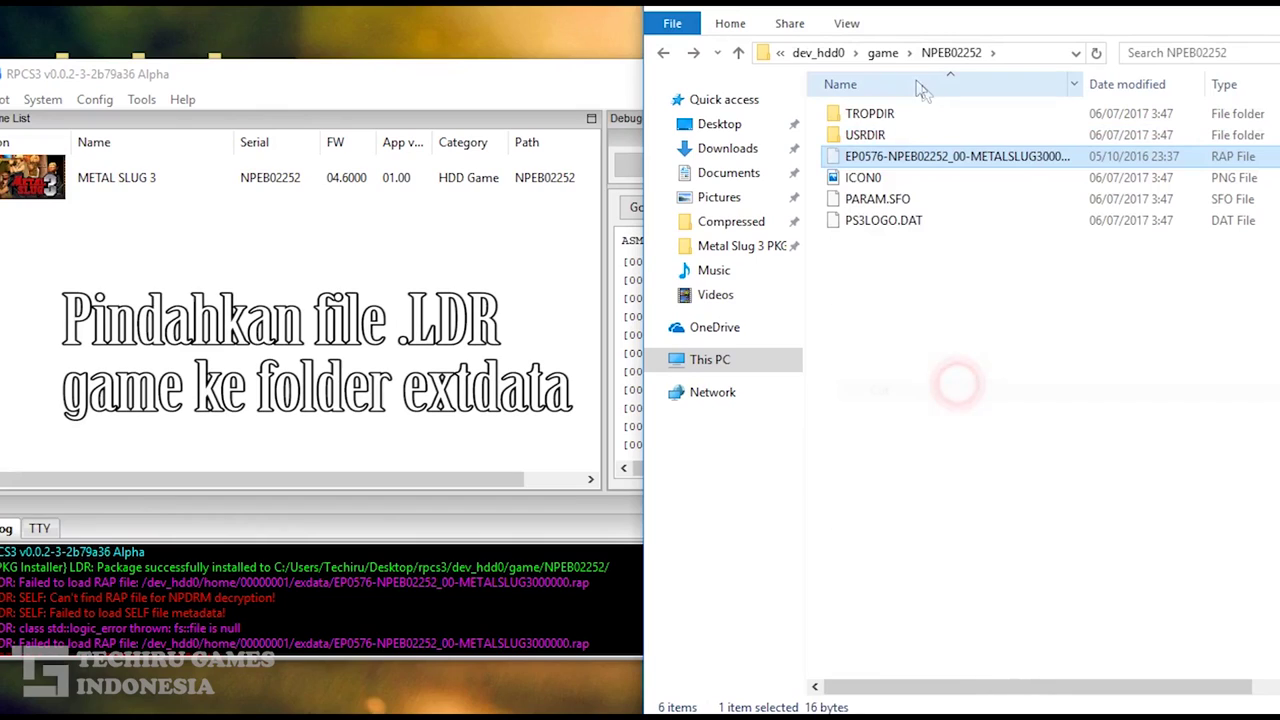
Step: Go to dev_hdd0\home\00000001\exdata and paste the game's RAP file there
click(1008, 51)
click(933, 55)
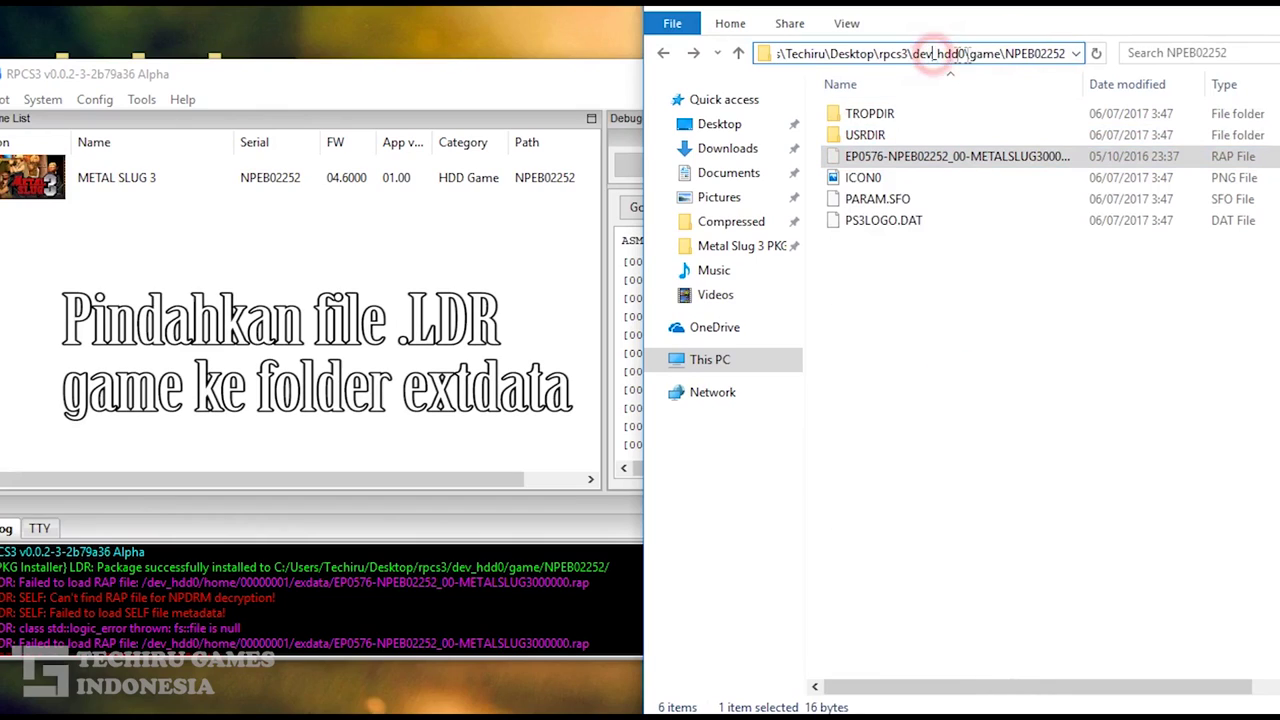
drag(970, 55, 1177, 53)
key(BackSpace)
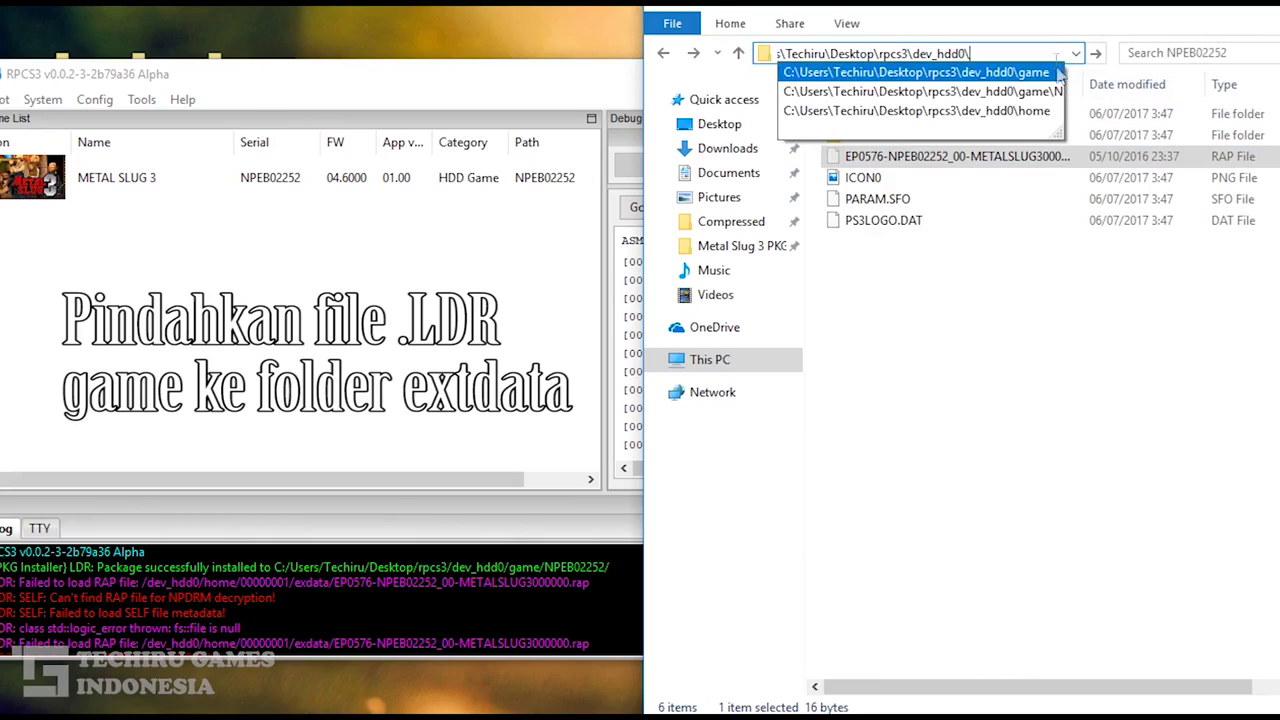
click(1097, 54)
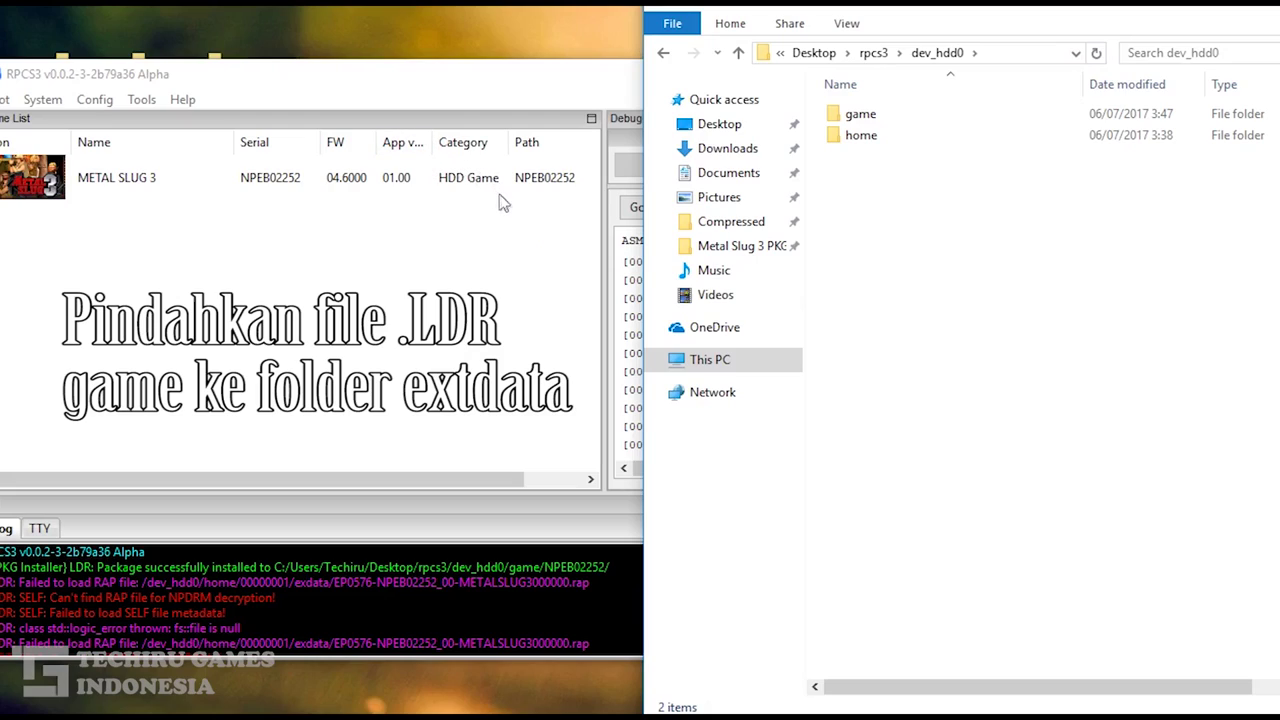
double_click(973, 136)
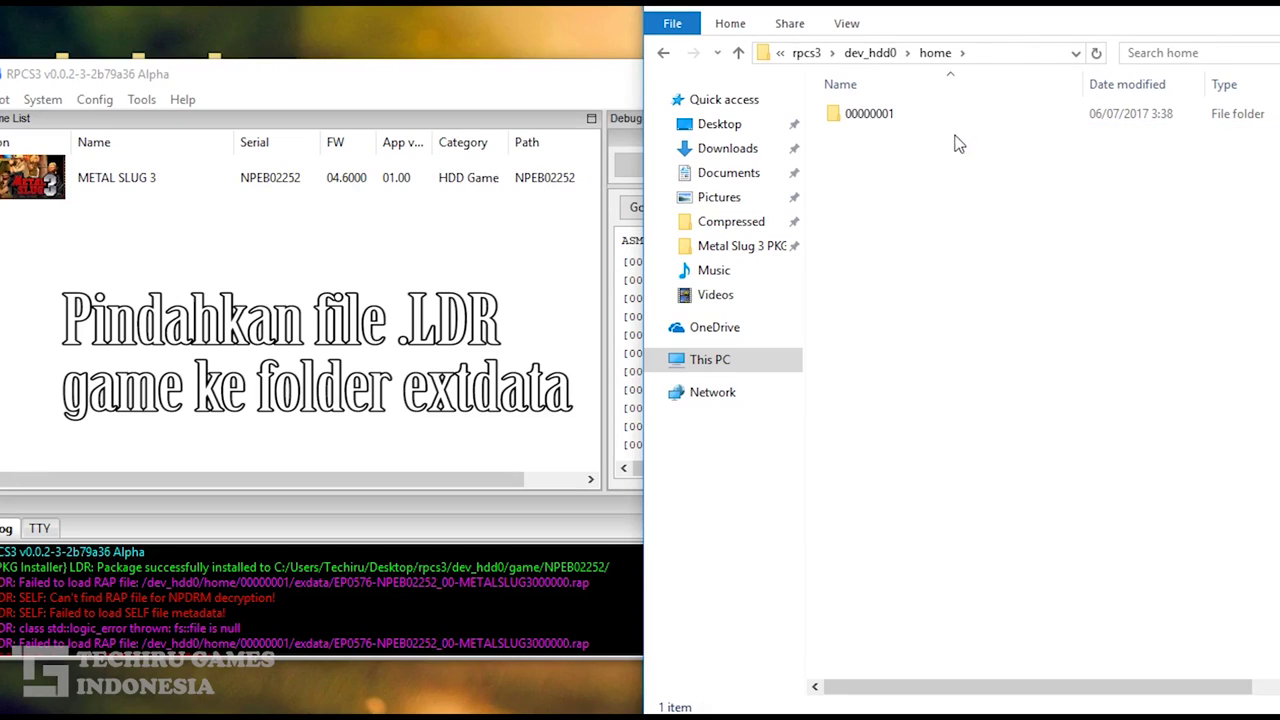
double_click(920, 114)
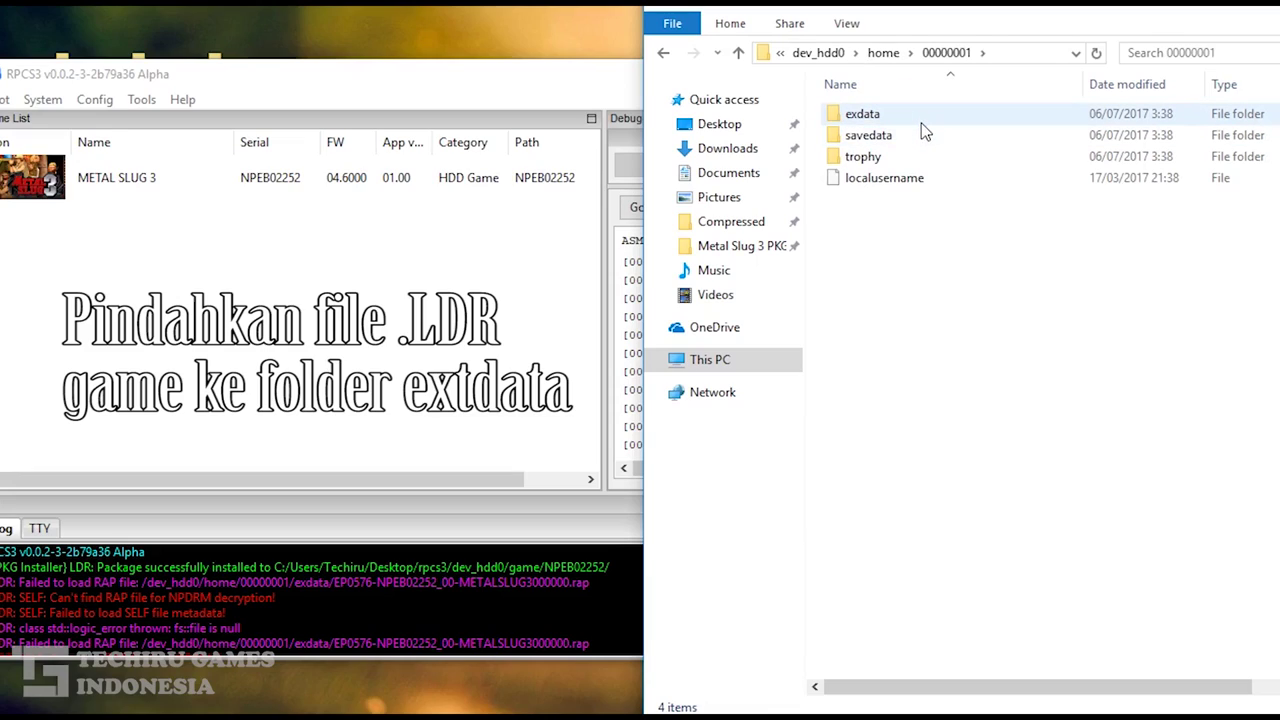
double_click(920, 118)
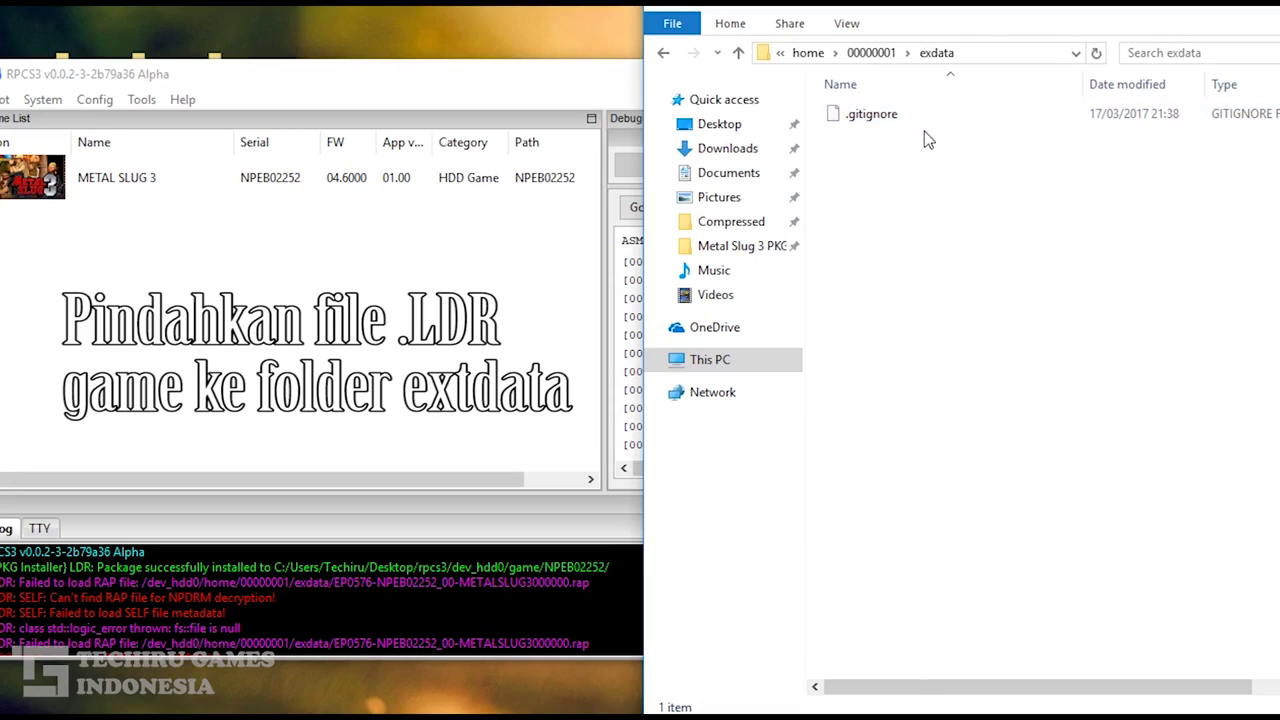
right_click(909, 162)
click(973, 297)
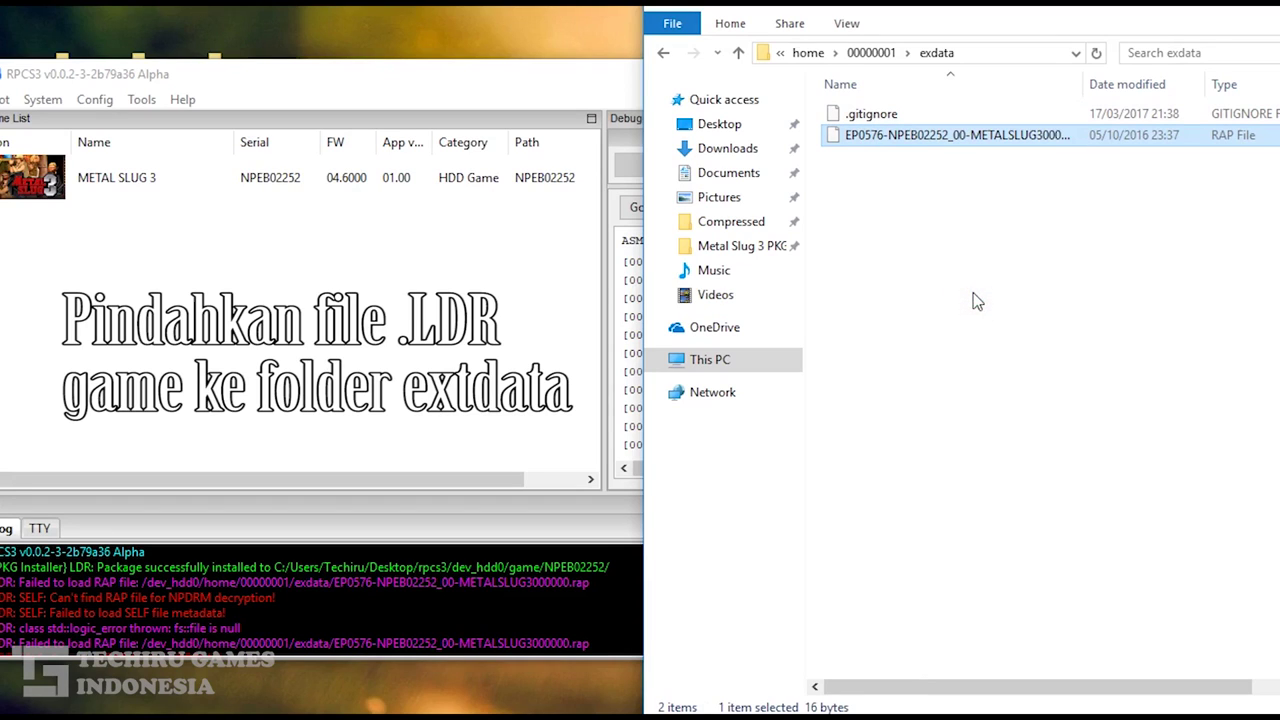
Step: Bring RPCS3 back in front and try to boot METAL SLUG 3, keeping the log in view
drag(501, 82, 1032, 159)
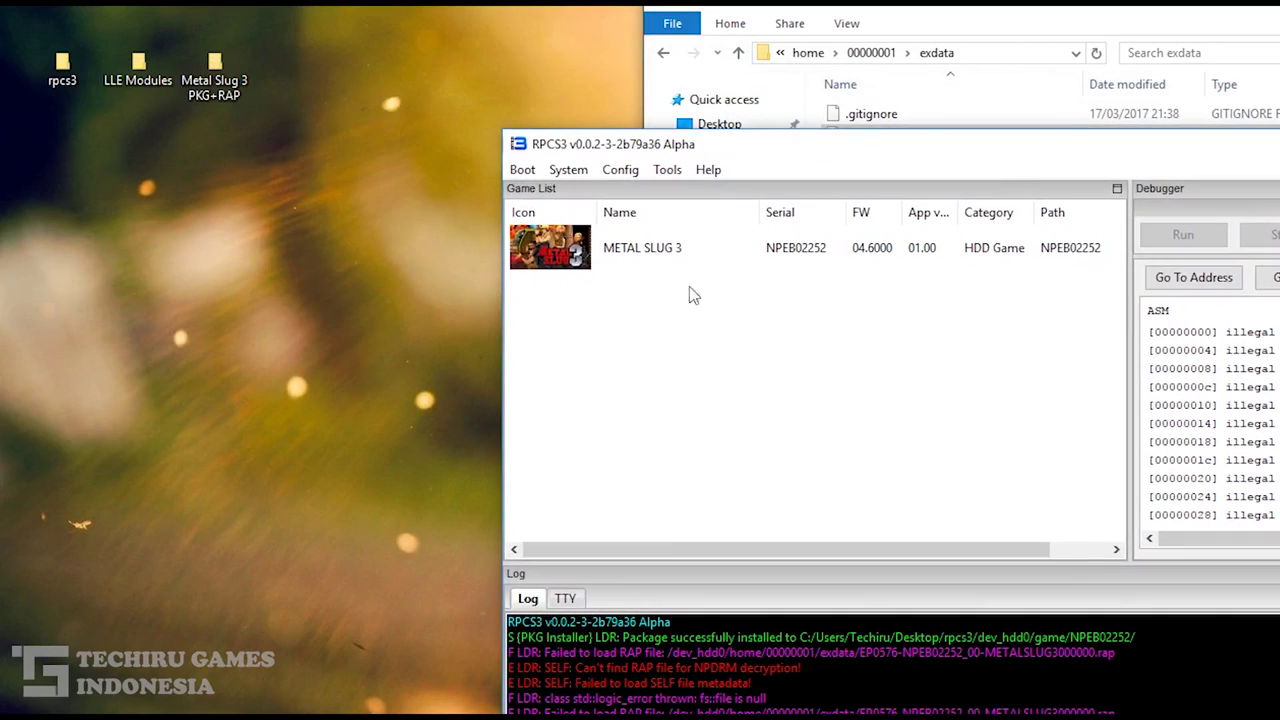
click(627, 258)
double_click(627, 258)
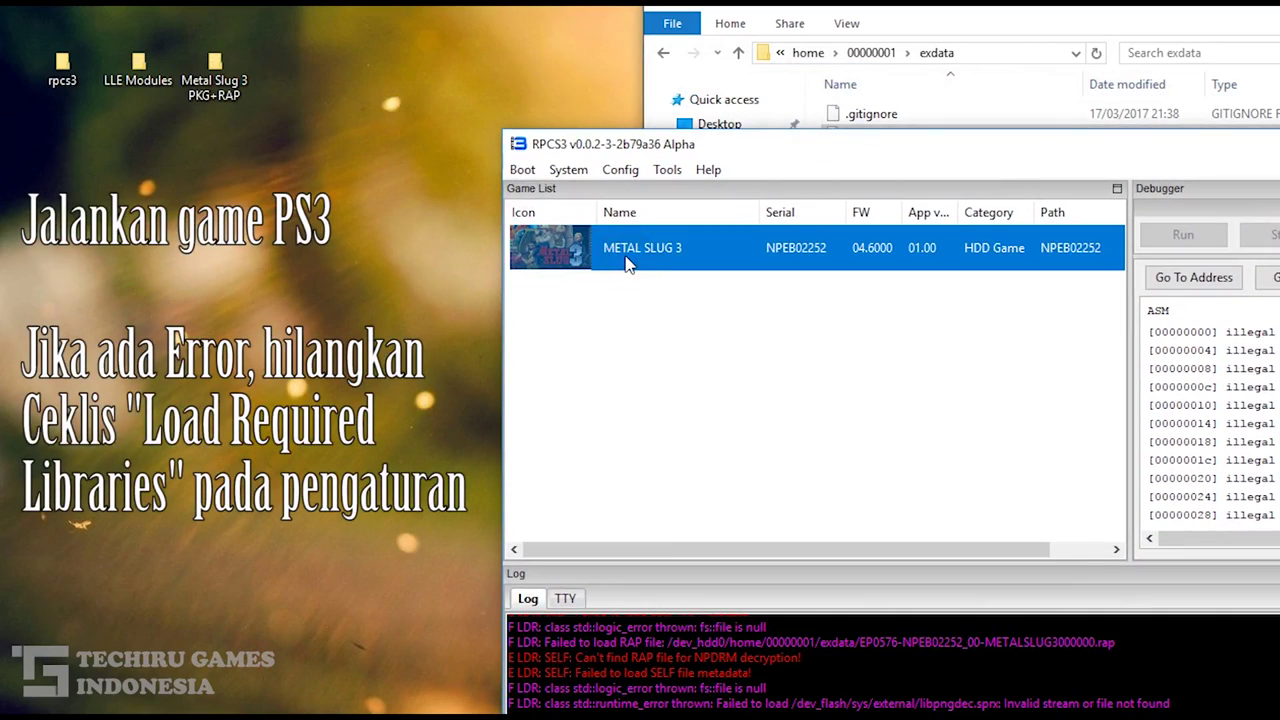
drag(810, 158, 791, 92)
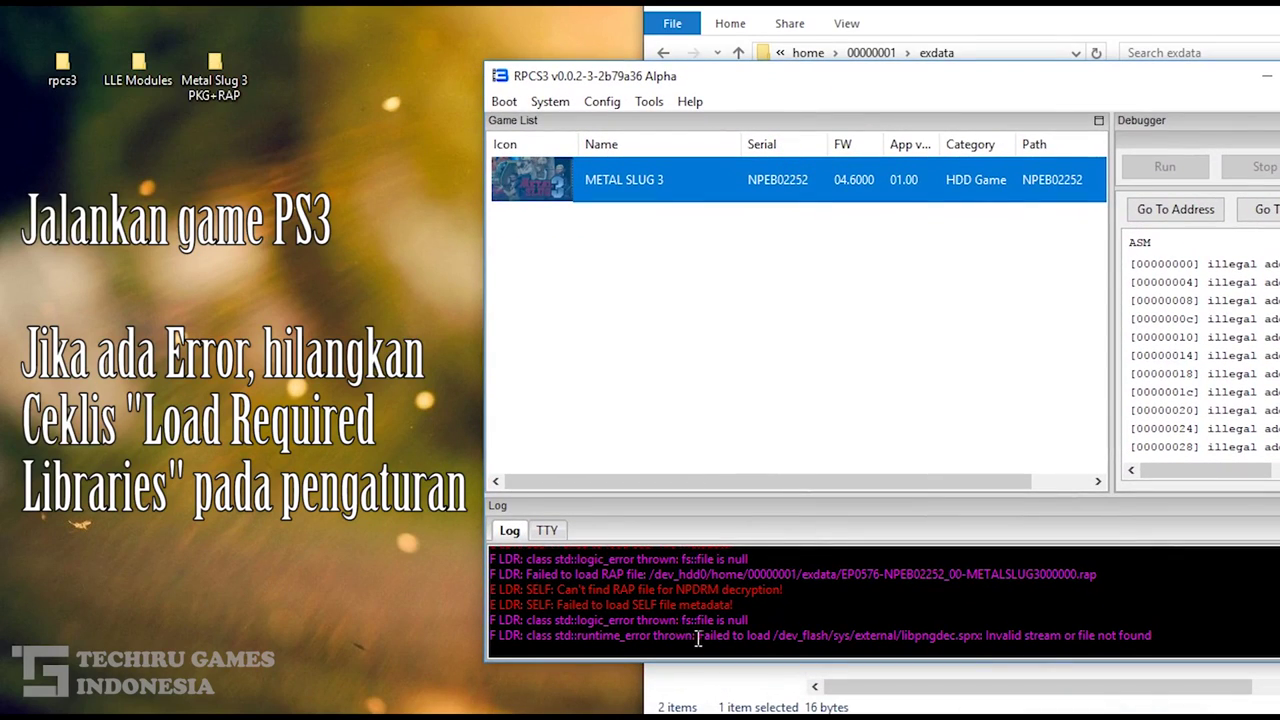
right_click(630, 198)
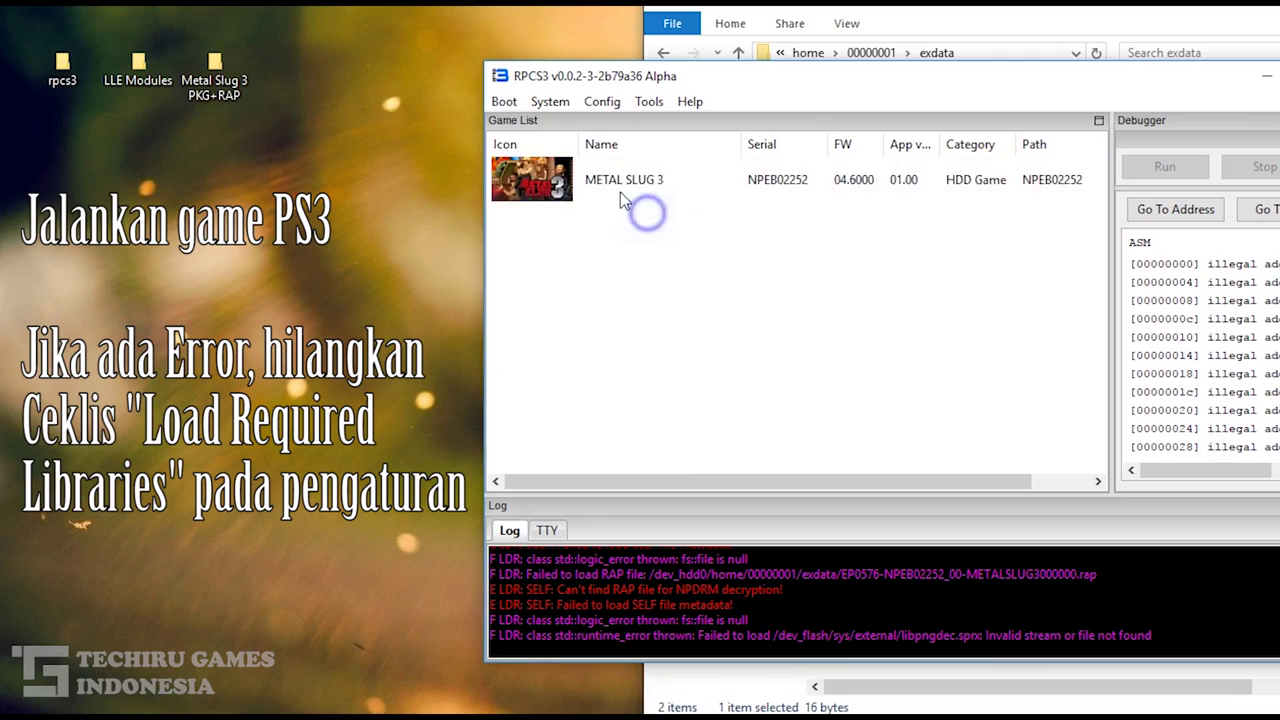
click(594, 203)
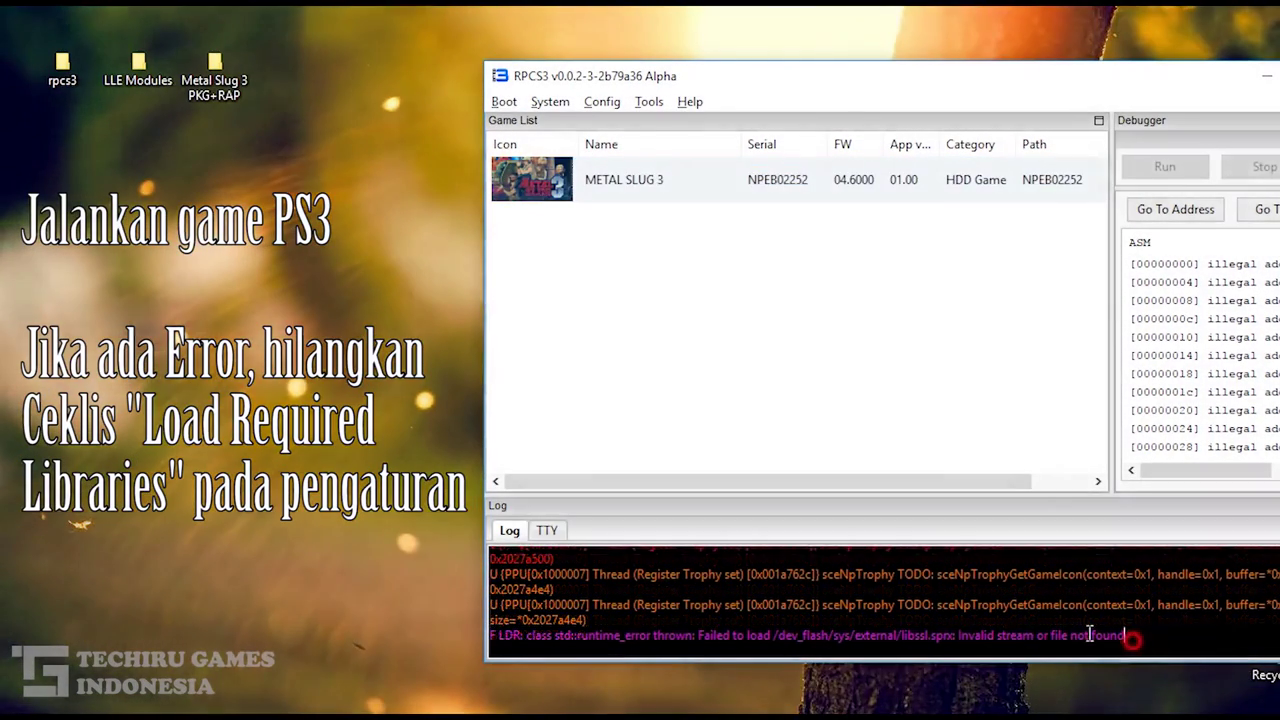
Step: Highlight the library loading error in the log, then turn off Load Required Libraries in METAL SLUG 3's configuration and save it
drag(1124, 636, 614, 636)
right_click(545, 182)
click(605, 219)
click(582, 518)
click(608, 616)
Step: Boot METAL SLUG 3 from the game list and maximize the game window
right_click(565, 178)
click(610, 187)
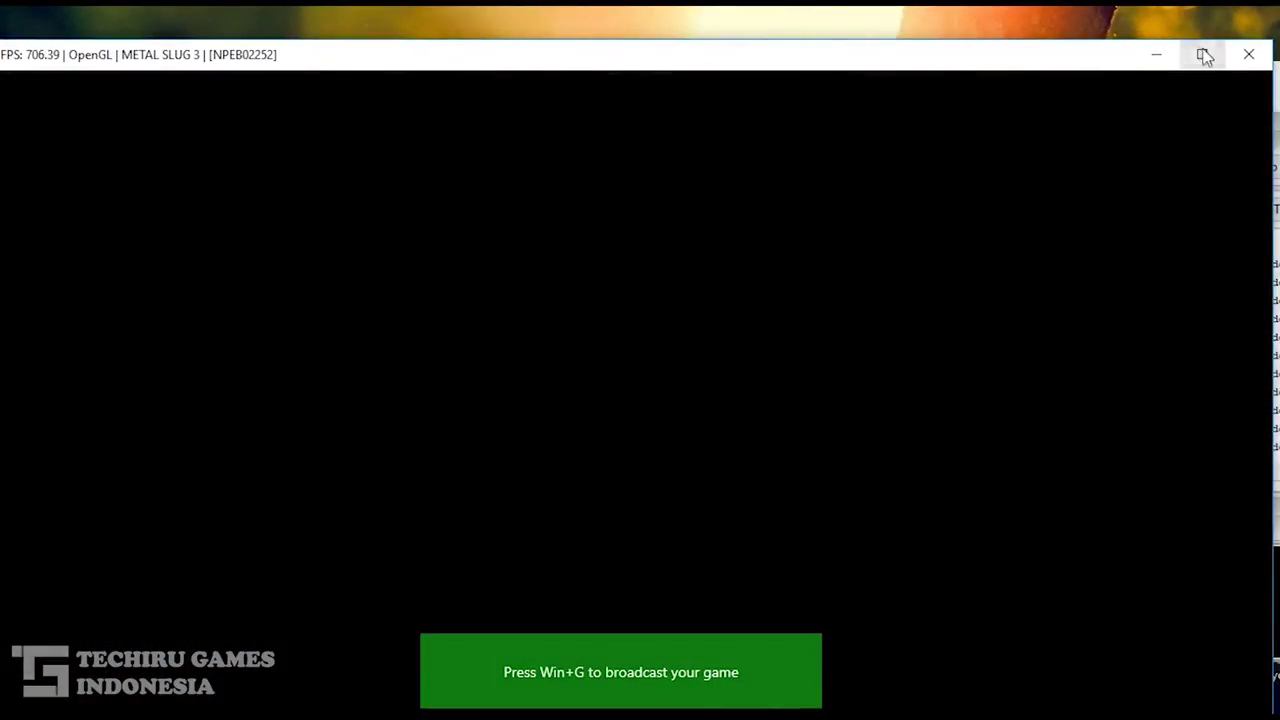
click(1205, 57)
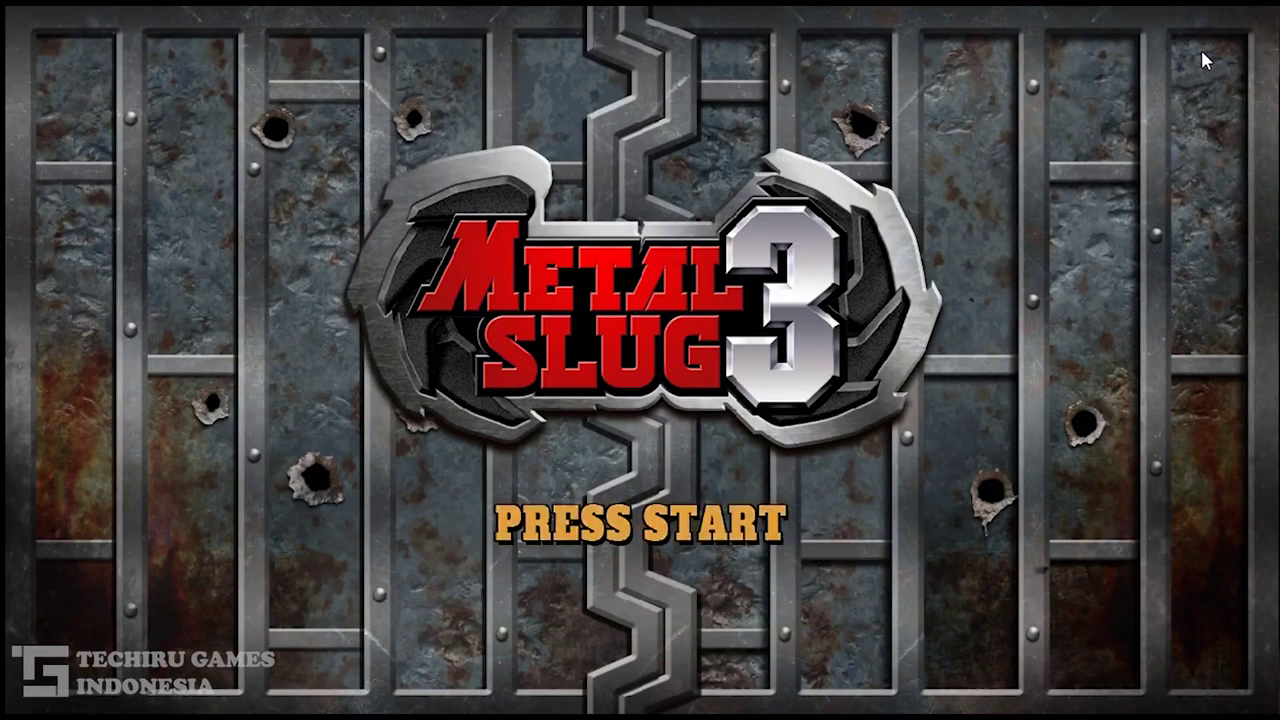
Step: Get past the METAL SLUG 3 title screen and test the directional controls by moving through the main menu entries
key(Return)
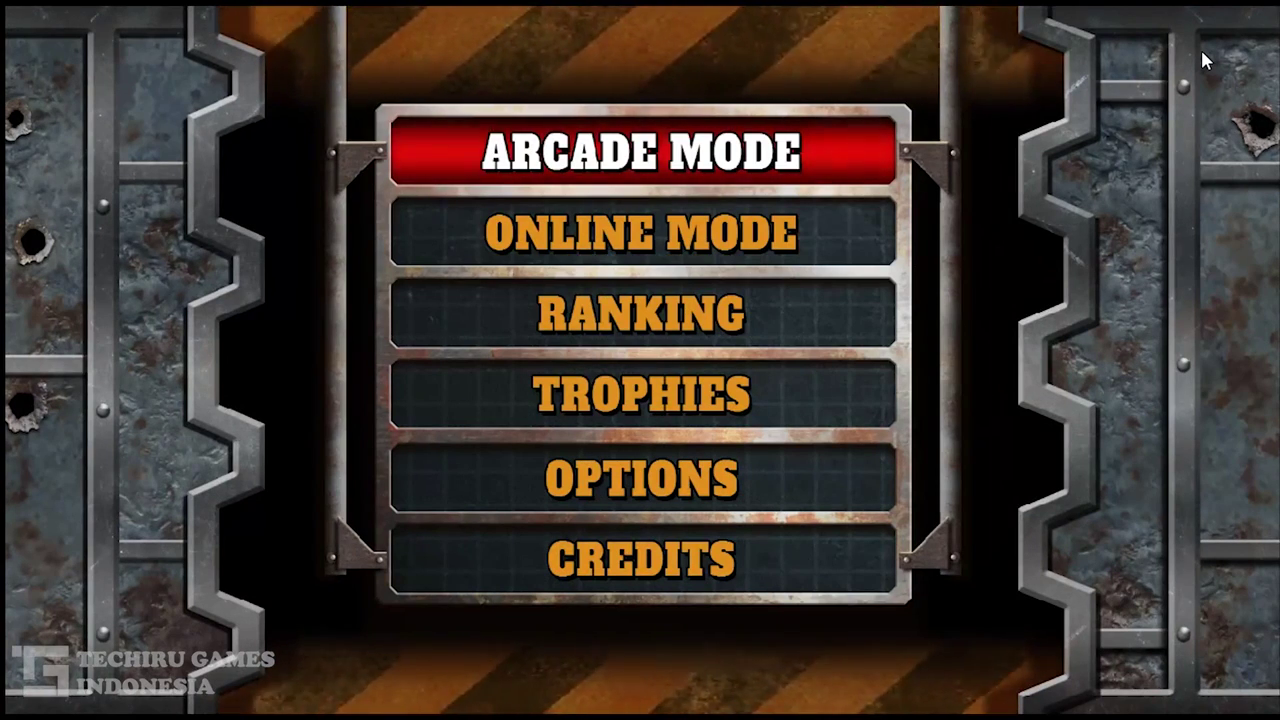
key(Up)
key(Up)
key(Down)
key(Down)
key(Down)
key(Down)
key(Up)
key(Up)
key(Up)
key(Up)
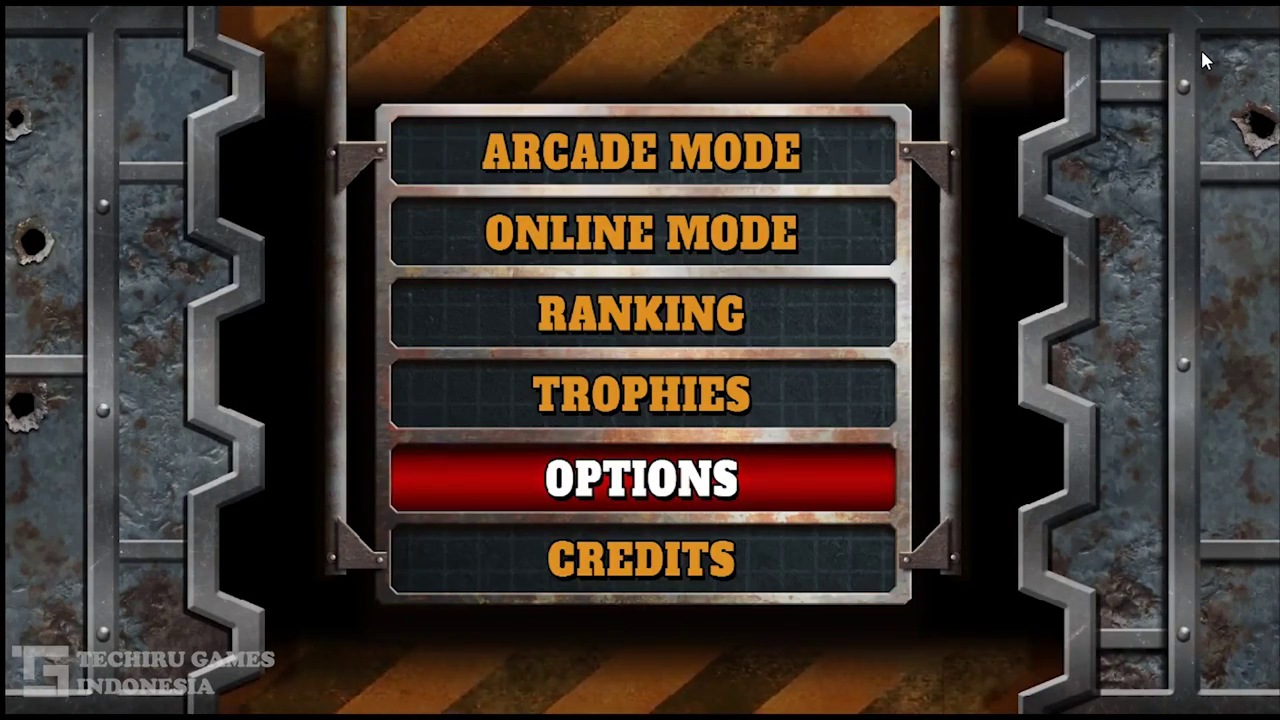
key(Up)
key(Up)
key(Up)
key(Down)
key(Down)
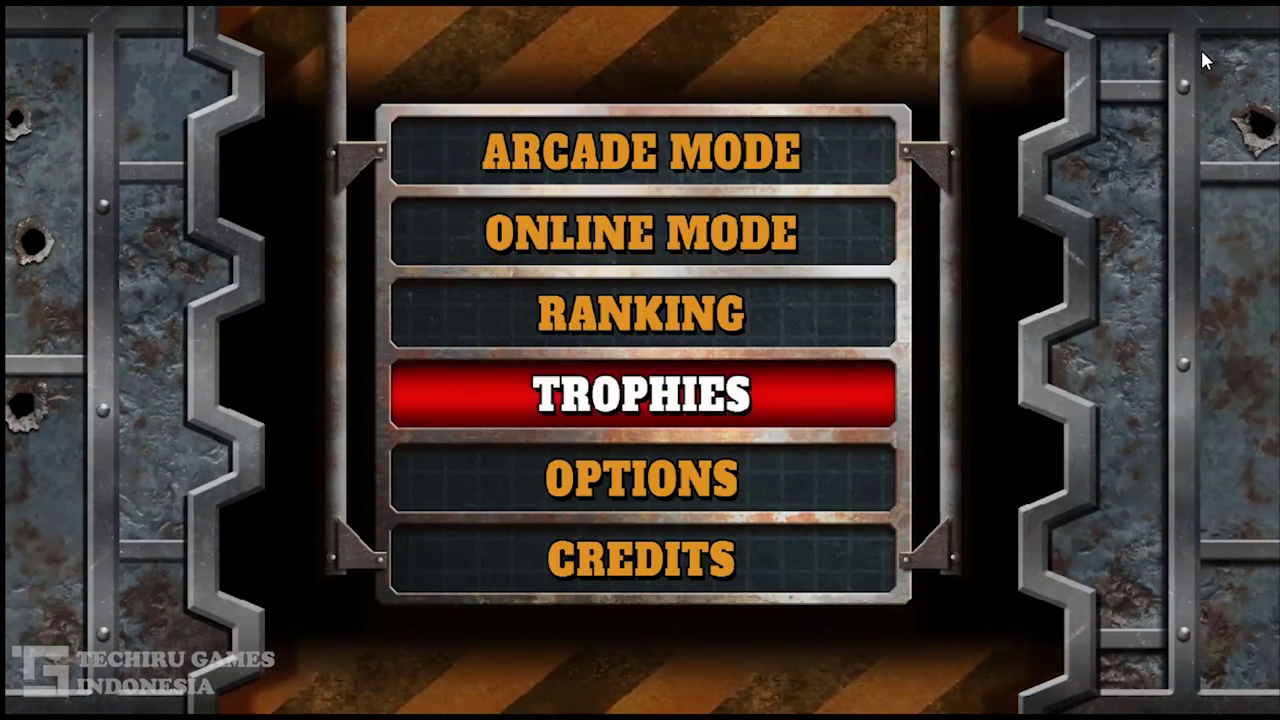
key(Down)
key(Down)
key(Up)
key(Up)
key(Down)
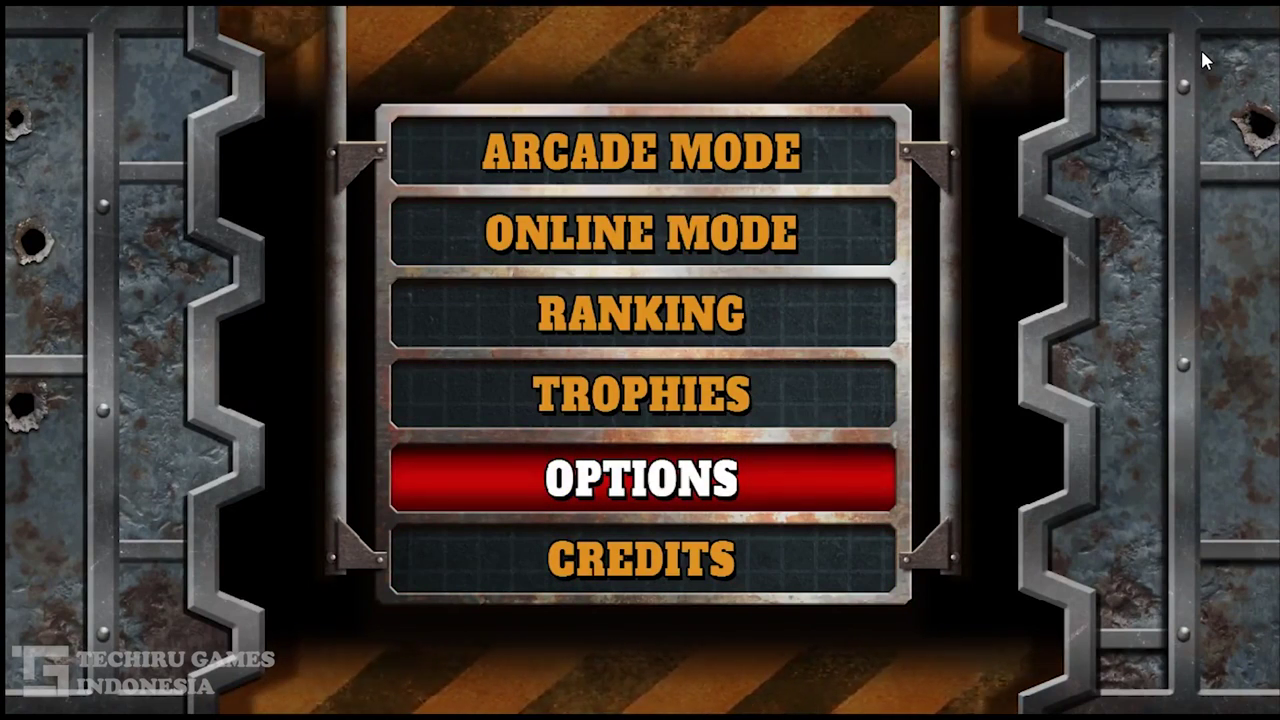
key(Up)
key(Up)
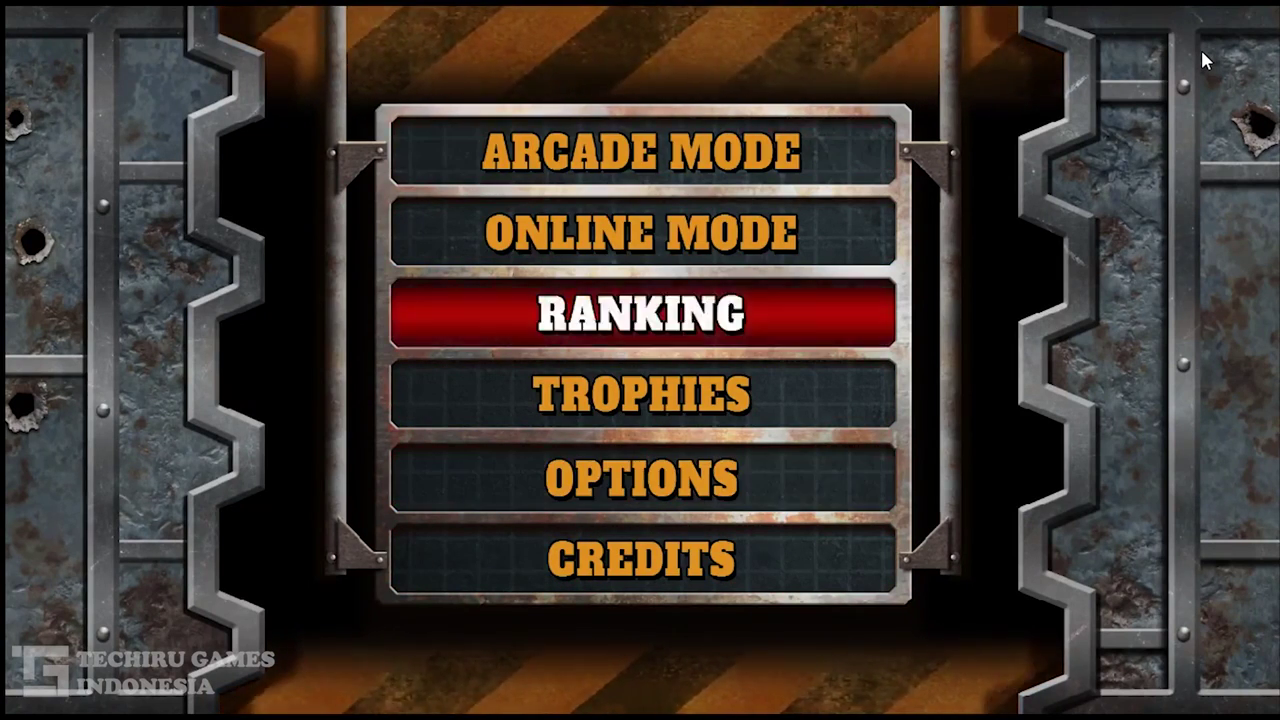
key(Down)
key(Down)
key(Down)
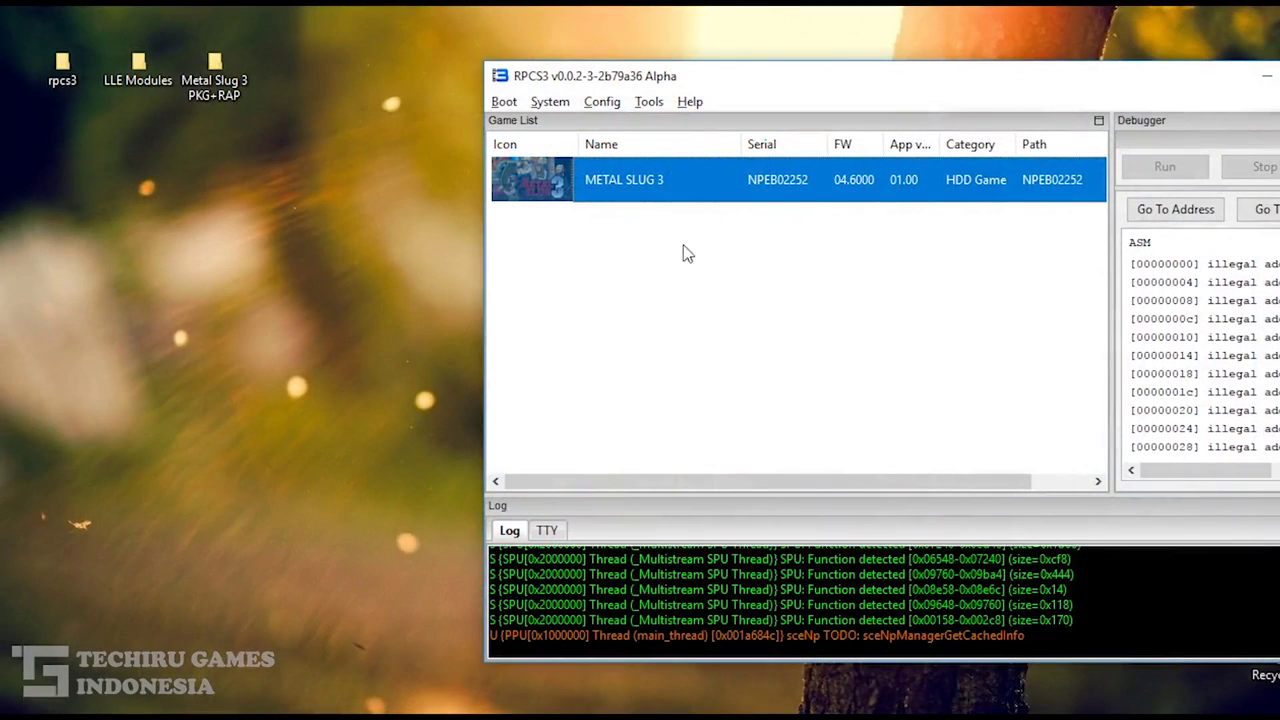
Step: In METAL SLUG 3's own configuration, choose Keyboard as the Pad Handler in the input/output settings
right_click(605, 190)
click(640, 224)
click(788, 208)
click(709, 261)
click(712, 265)
click(709, 261)
click(634, 298)
click(646, 262)
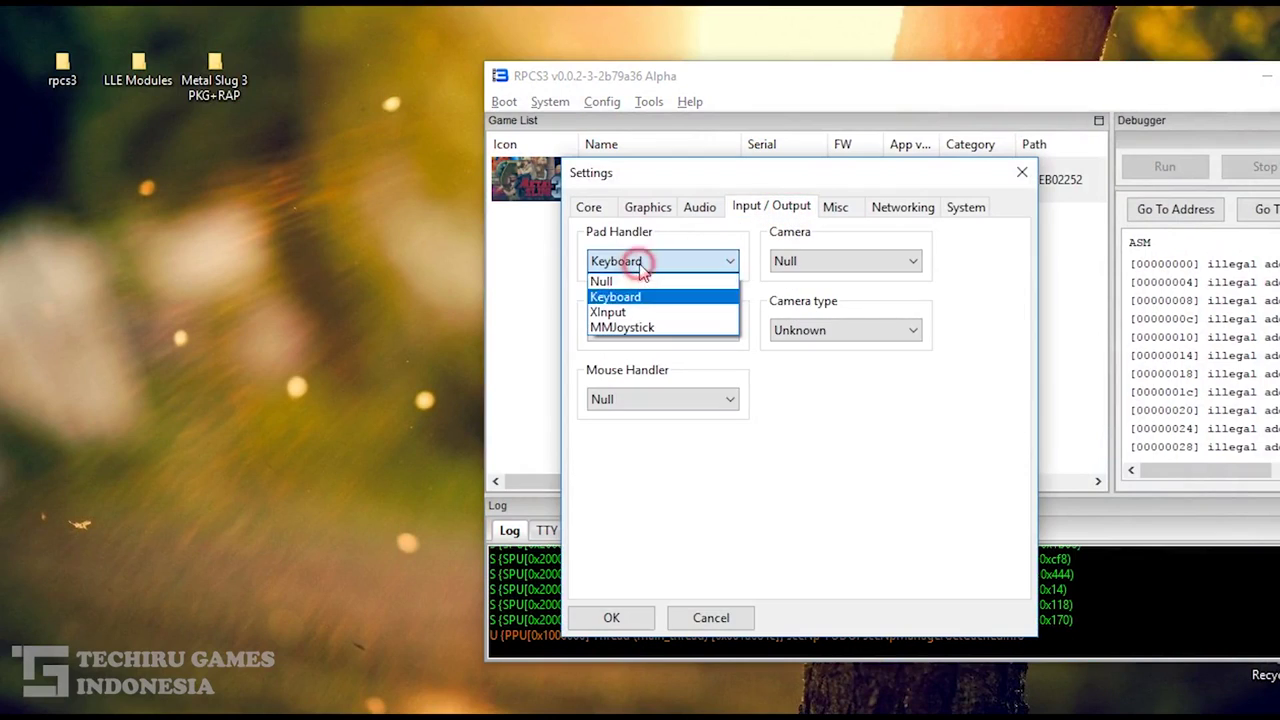
click(705, 298)
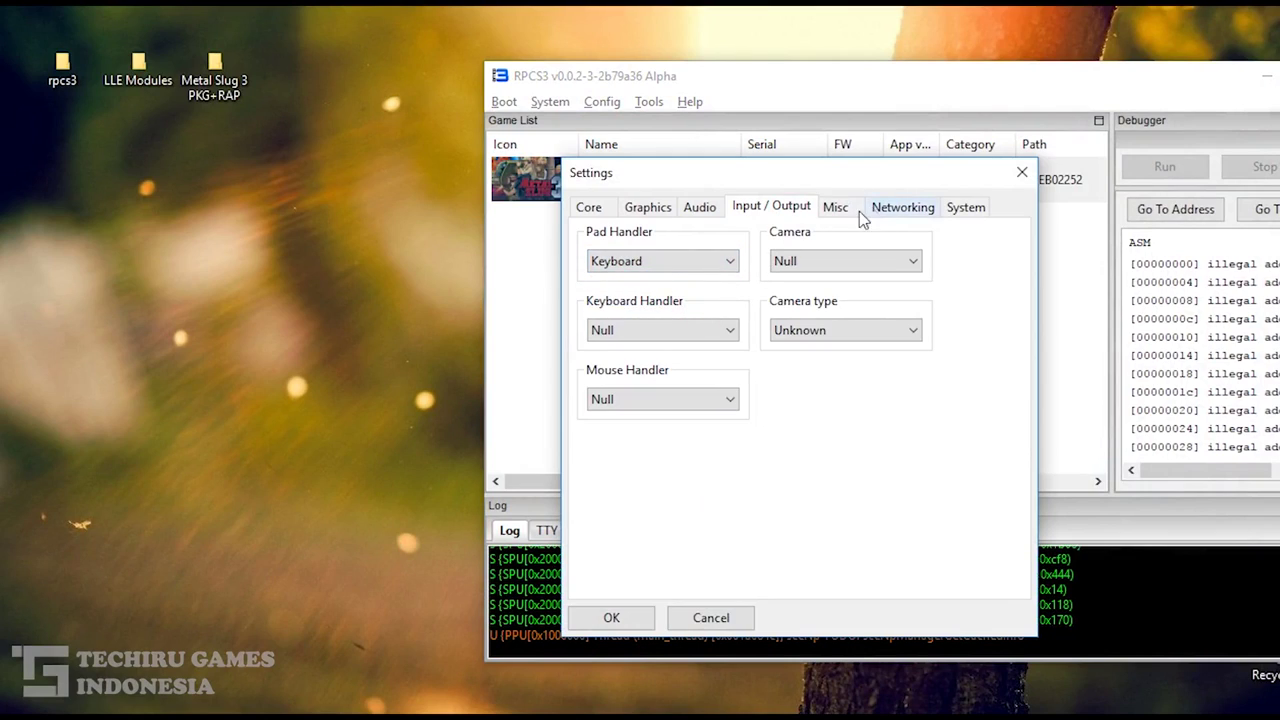
Step: Set the frame limit to 60 in the game's graphics settings
click(699, 207)
click(648, 207)
click(843, 330)
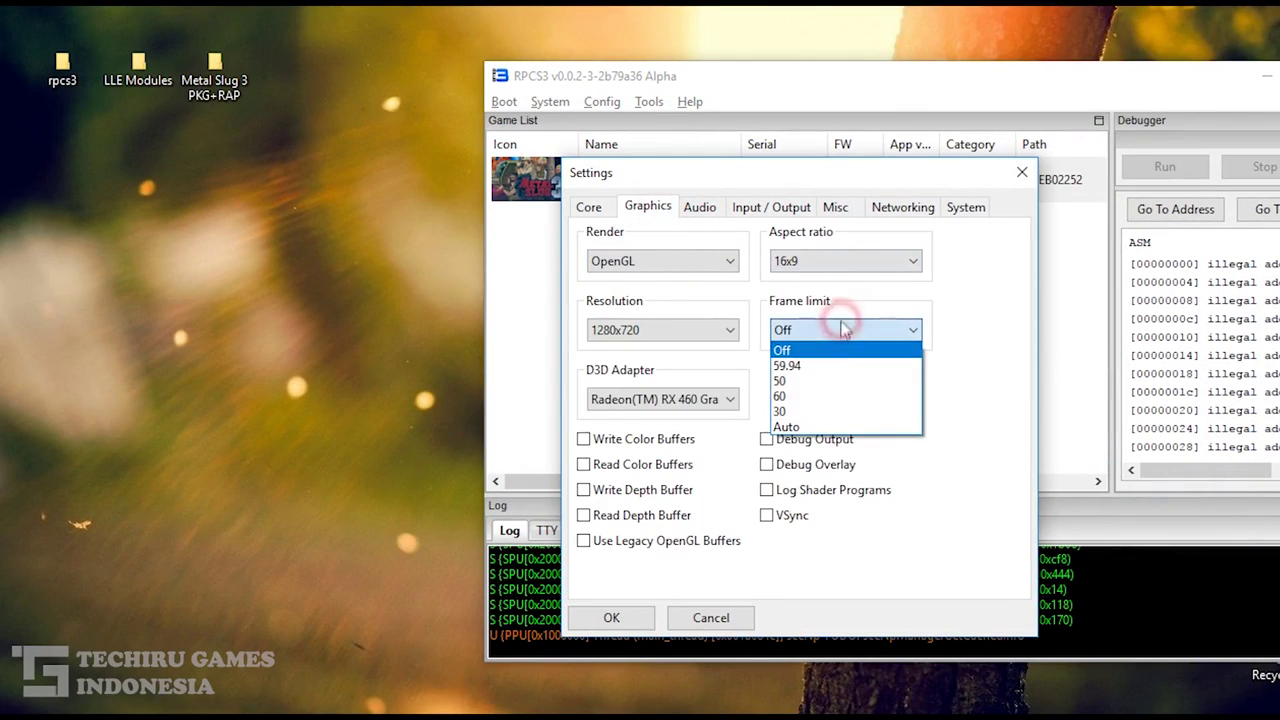
click(801, 398)
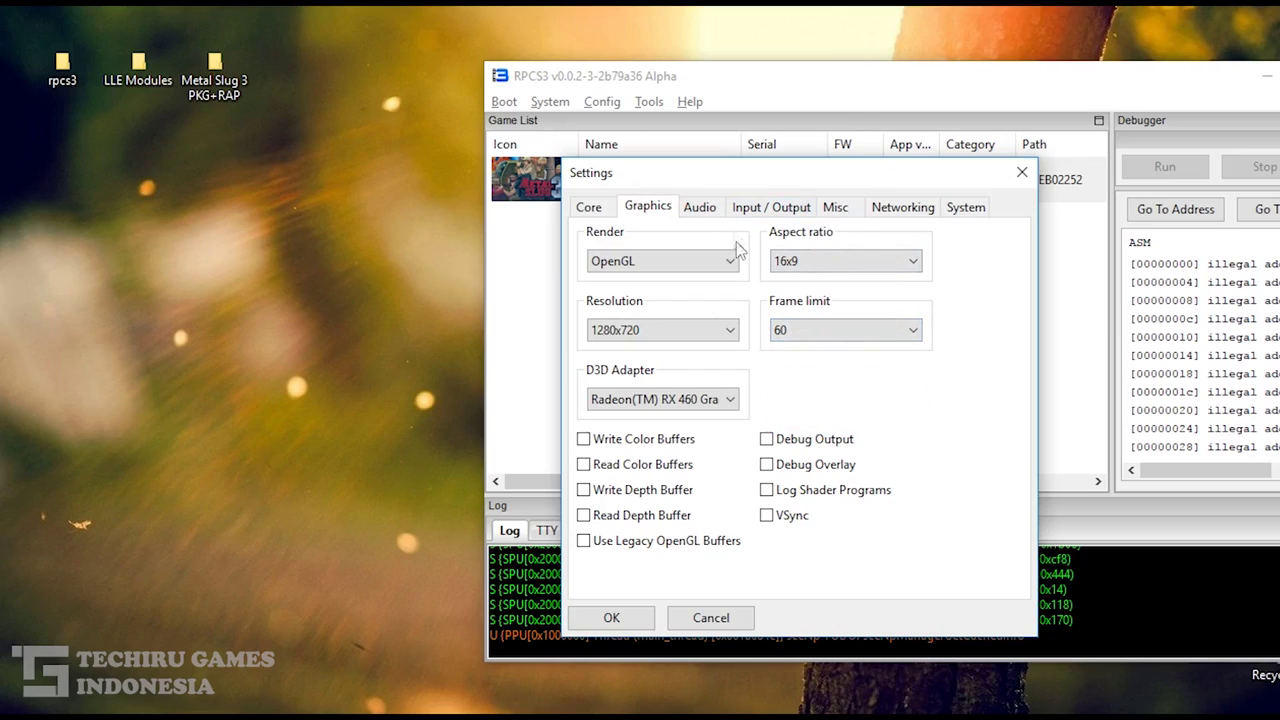
Step: Review the audio, input/output, misc, networking and system settings of METAL SLUG 3 and save the configuration
click(701, 220)
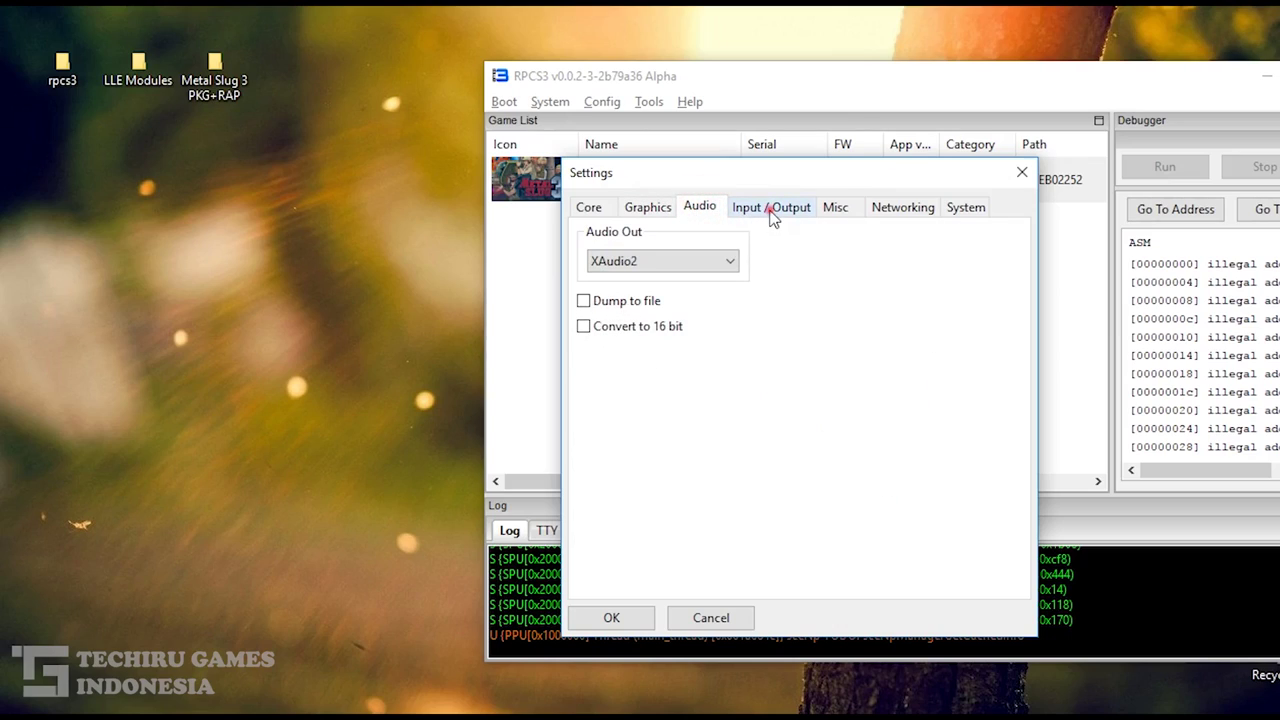
click(772, 215)
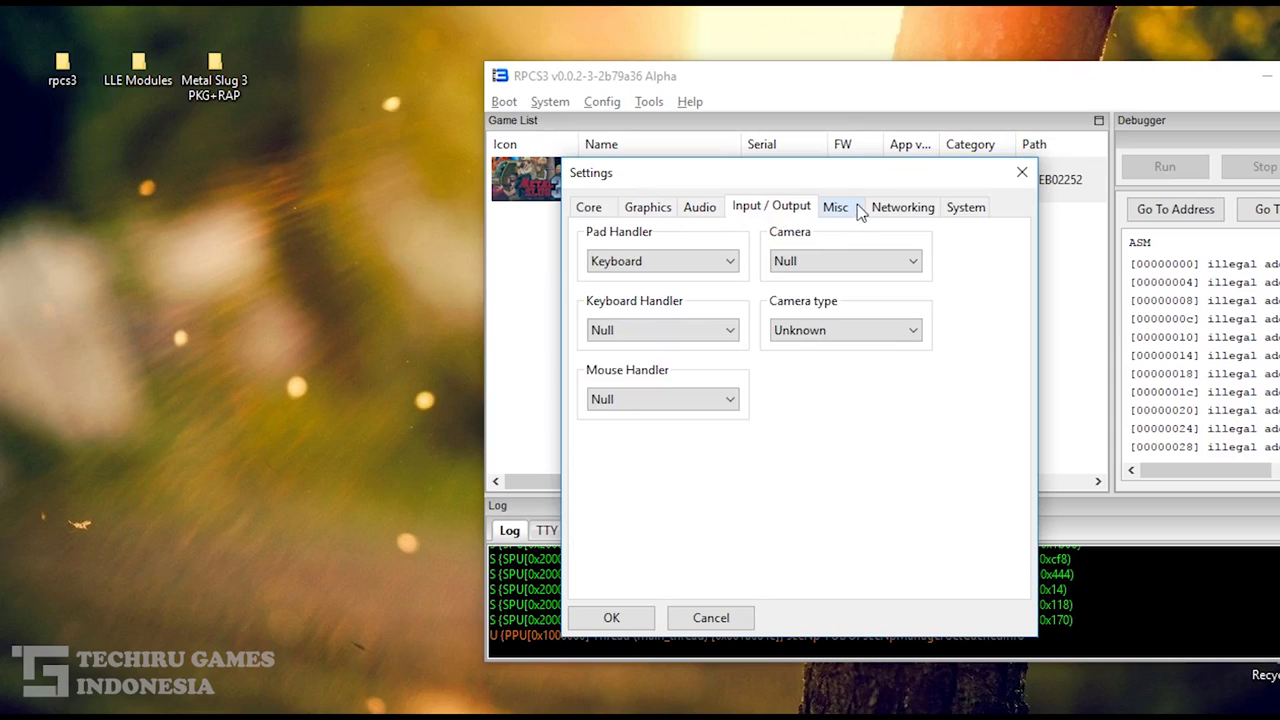
click(848, 206)
click(900, 206)
click(946, 207)
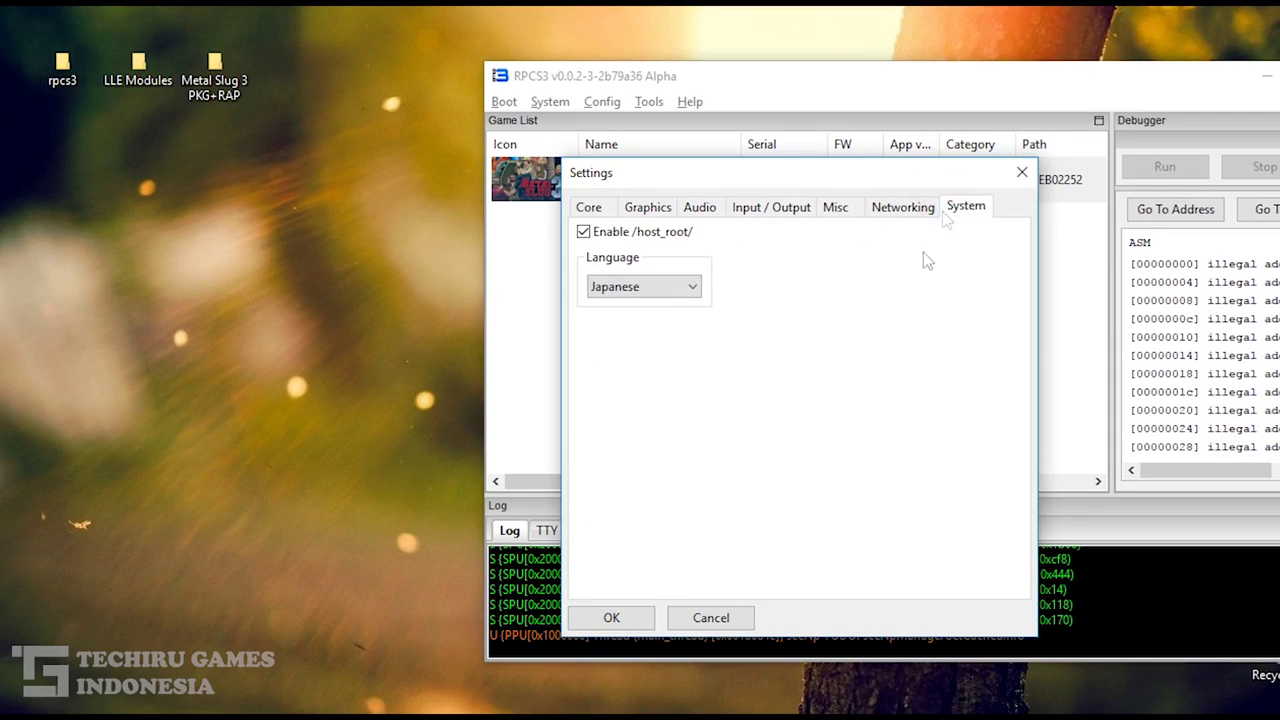
click(624, 613)
Step: In the PAD settings, bind Triangle to I, Circle to L, Cross to K and Square to J, and save the mapping
click(602, 102)
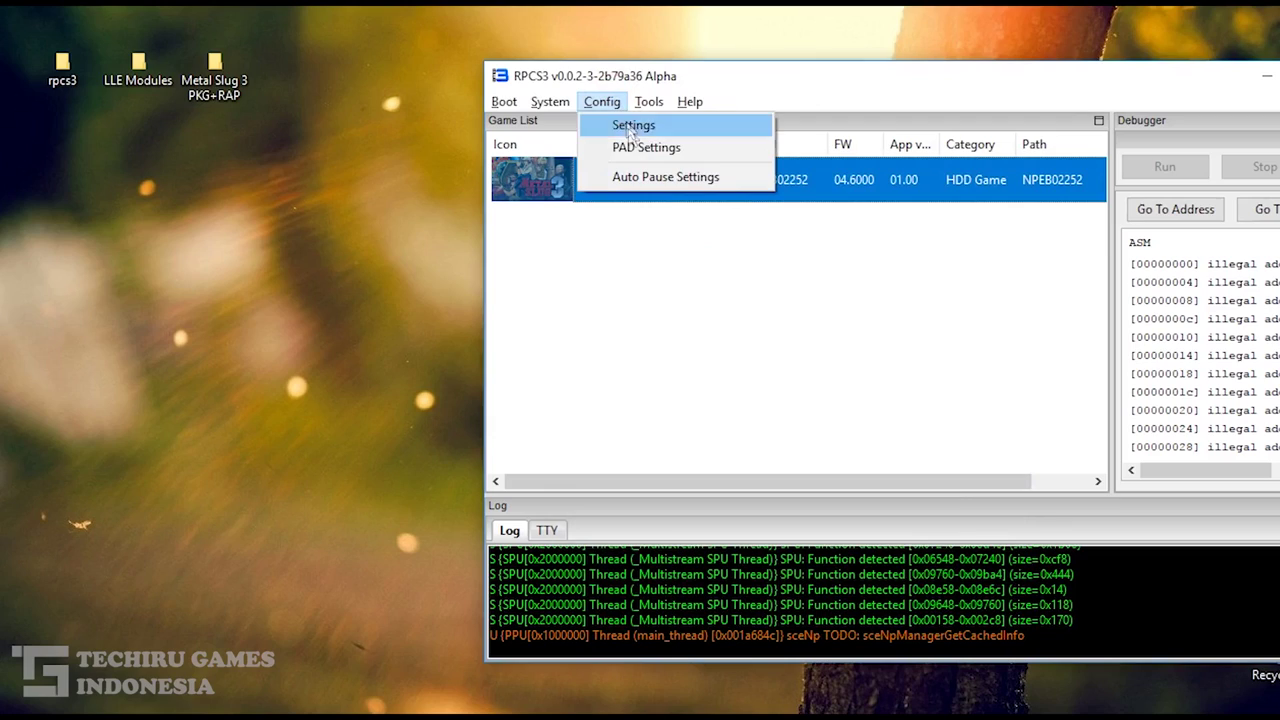
click(632, 145)
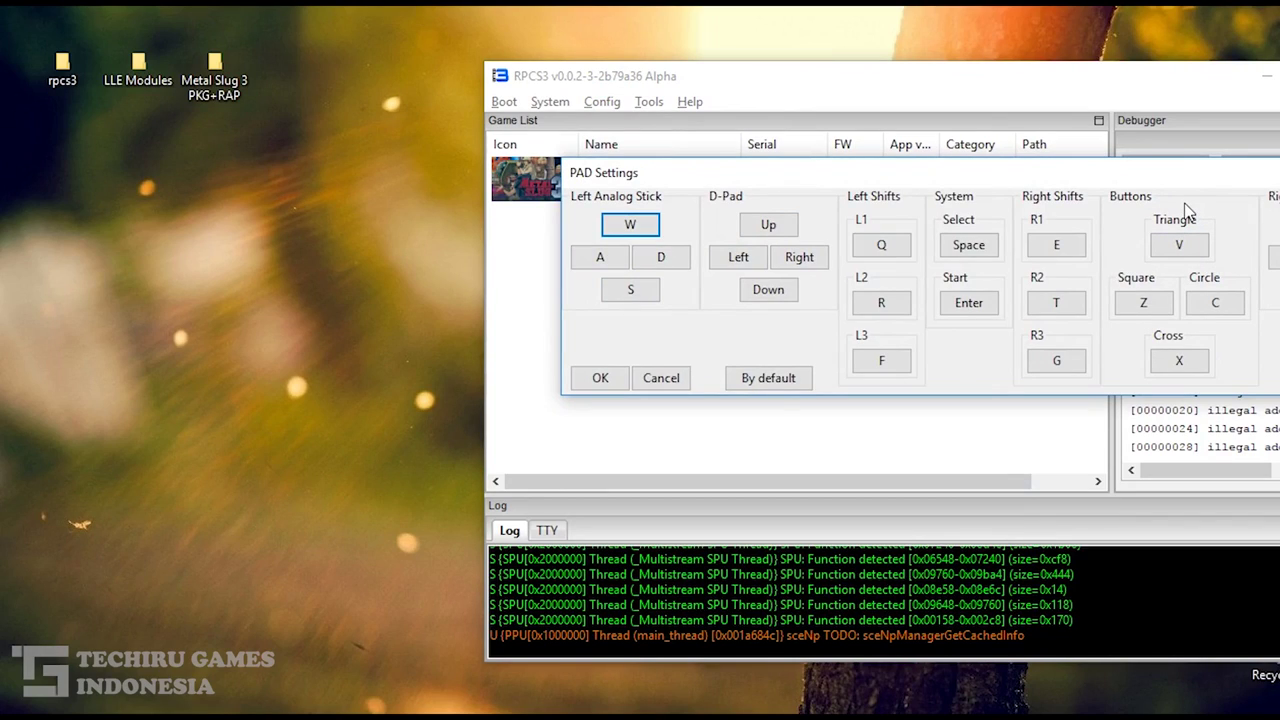
drag(1214, 175, 1145, 170)
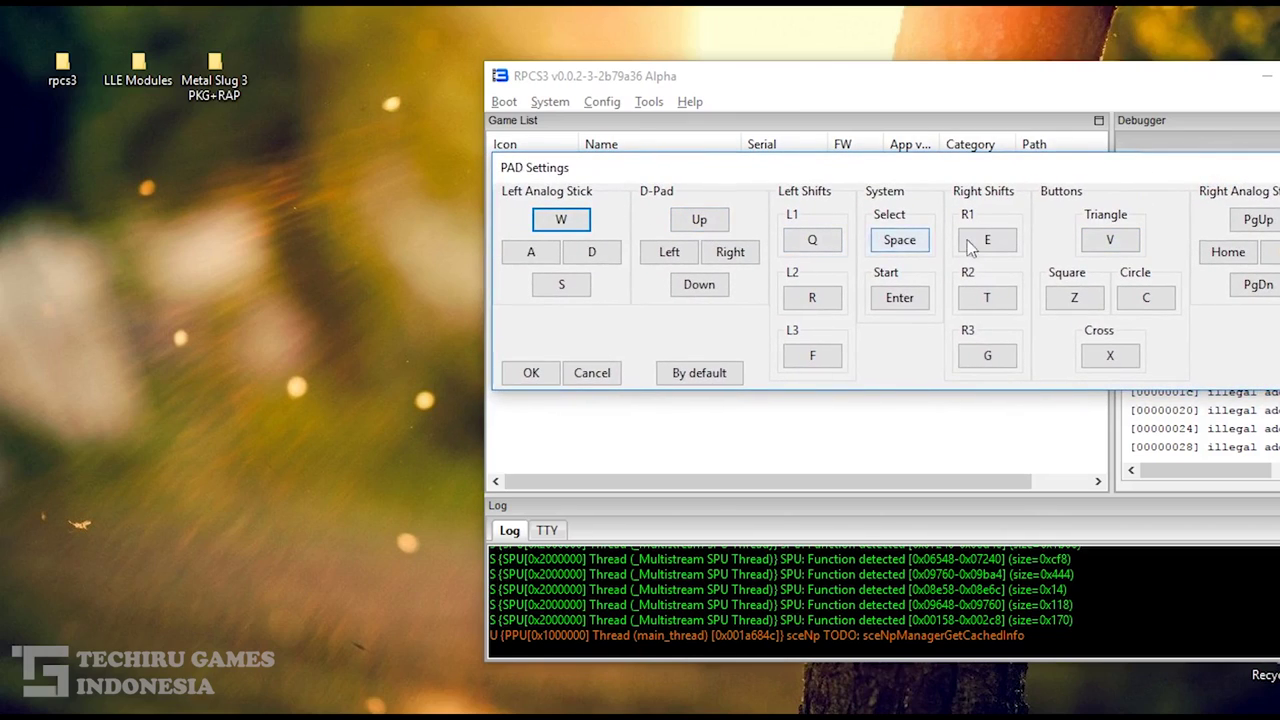
click(1110, 241)
key(i)
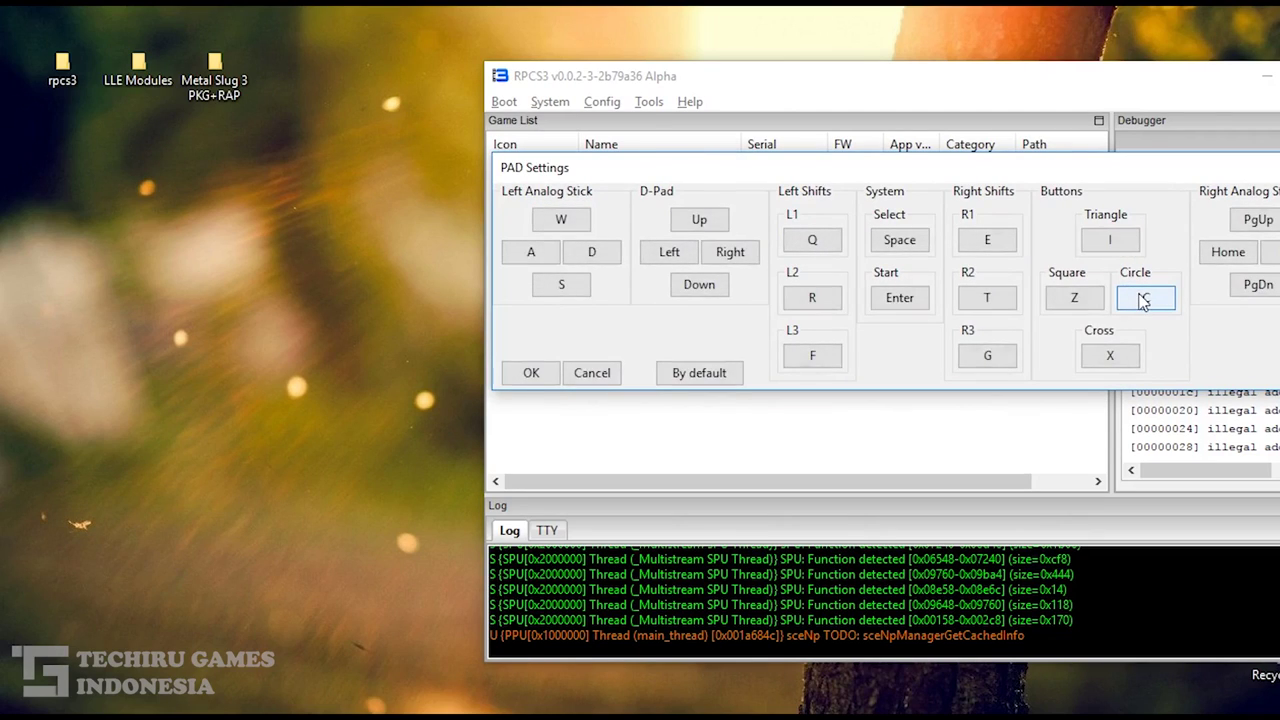
key(l)
click(1105, 352)
key(k)
click(1080, 297)
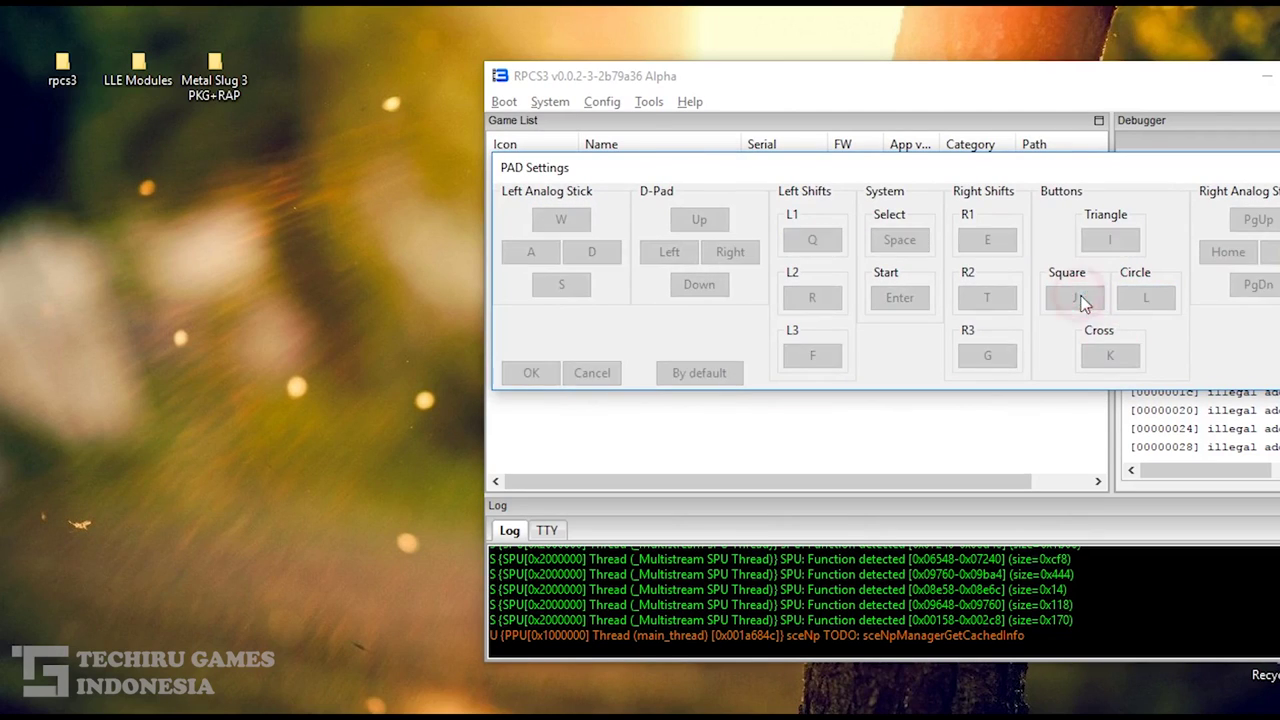
key(j)
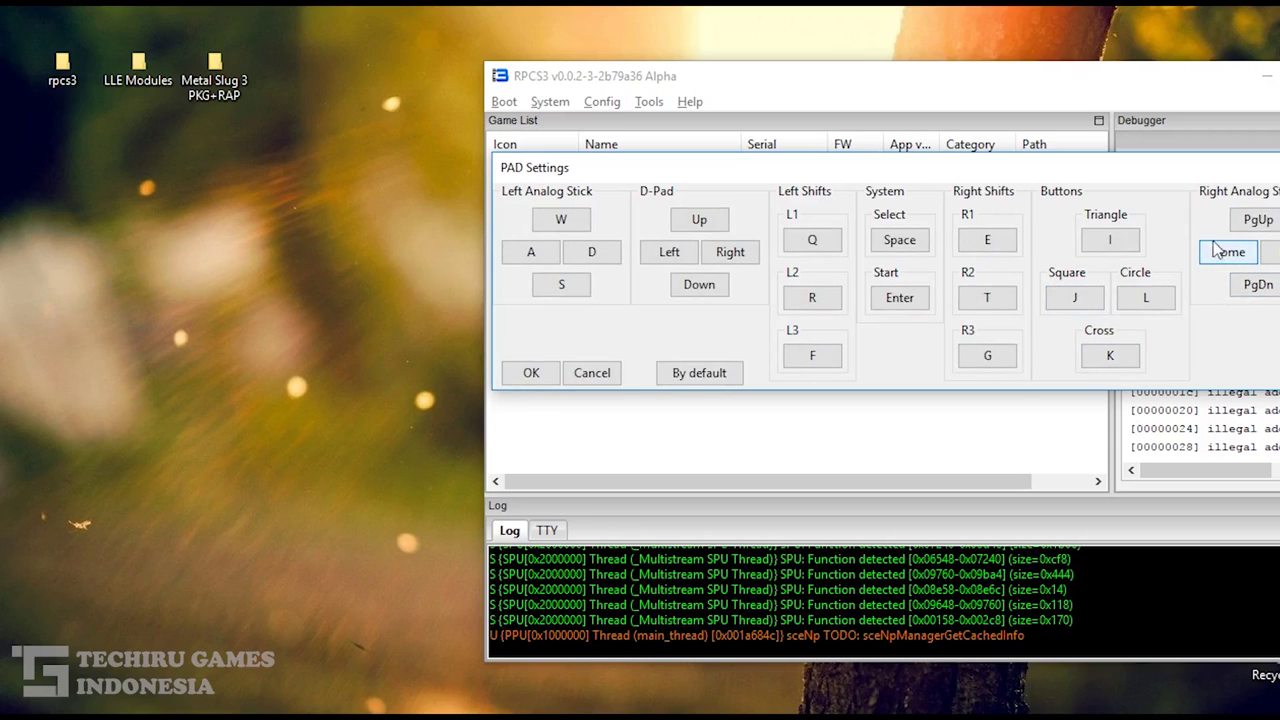
click(531, 372)
Step: Boot METAL SLUG 3 again with the new pad mapping and maximize its game window
right_click(617, 183)
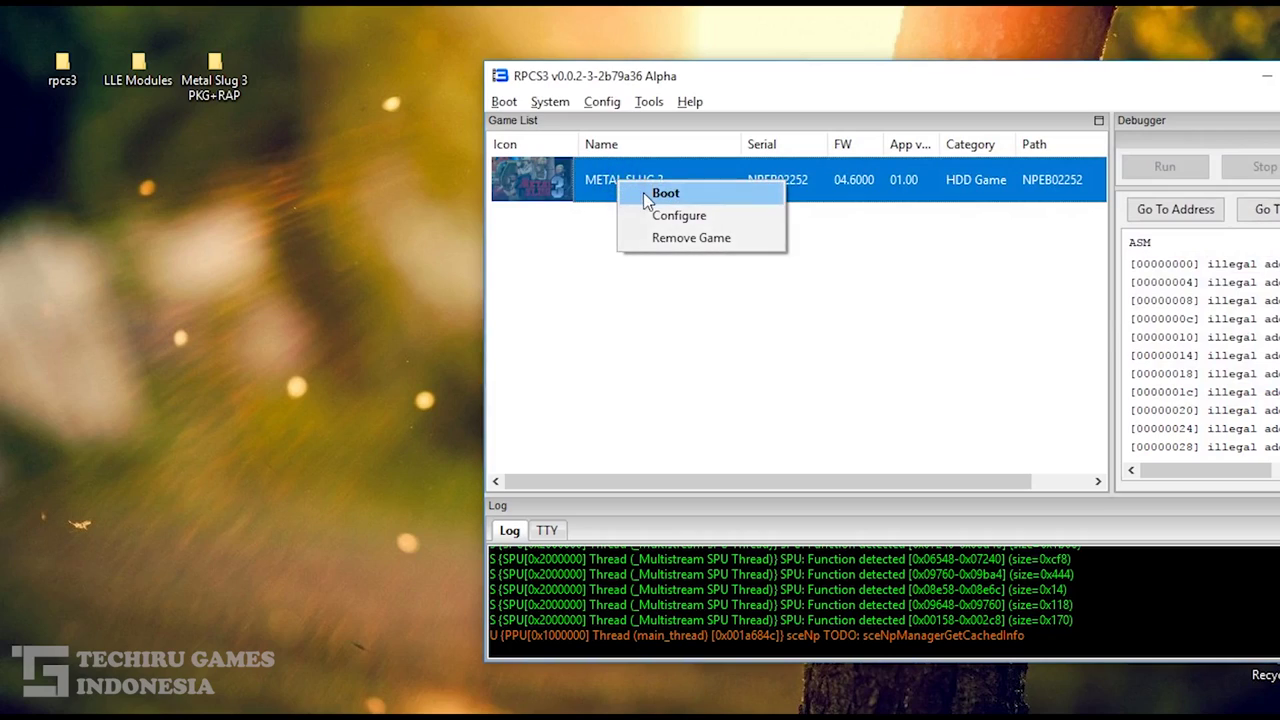
click(647, 194)
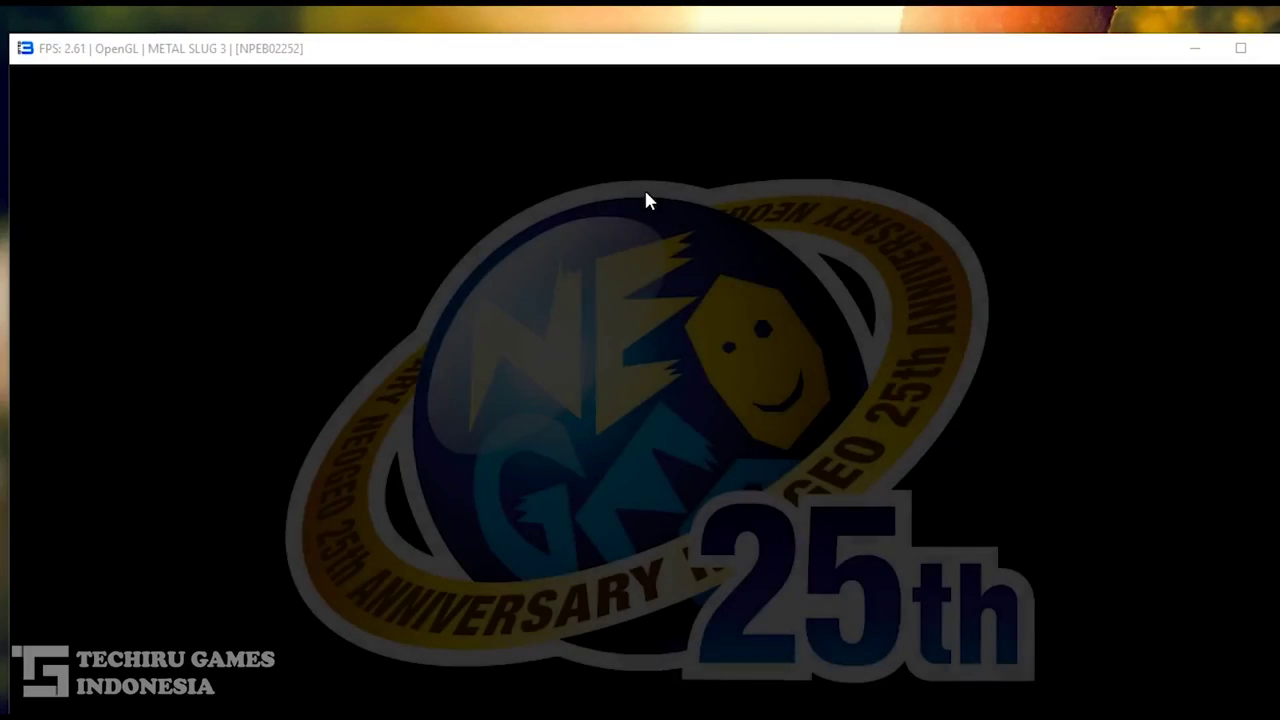
click(1240, 48)
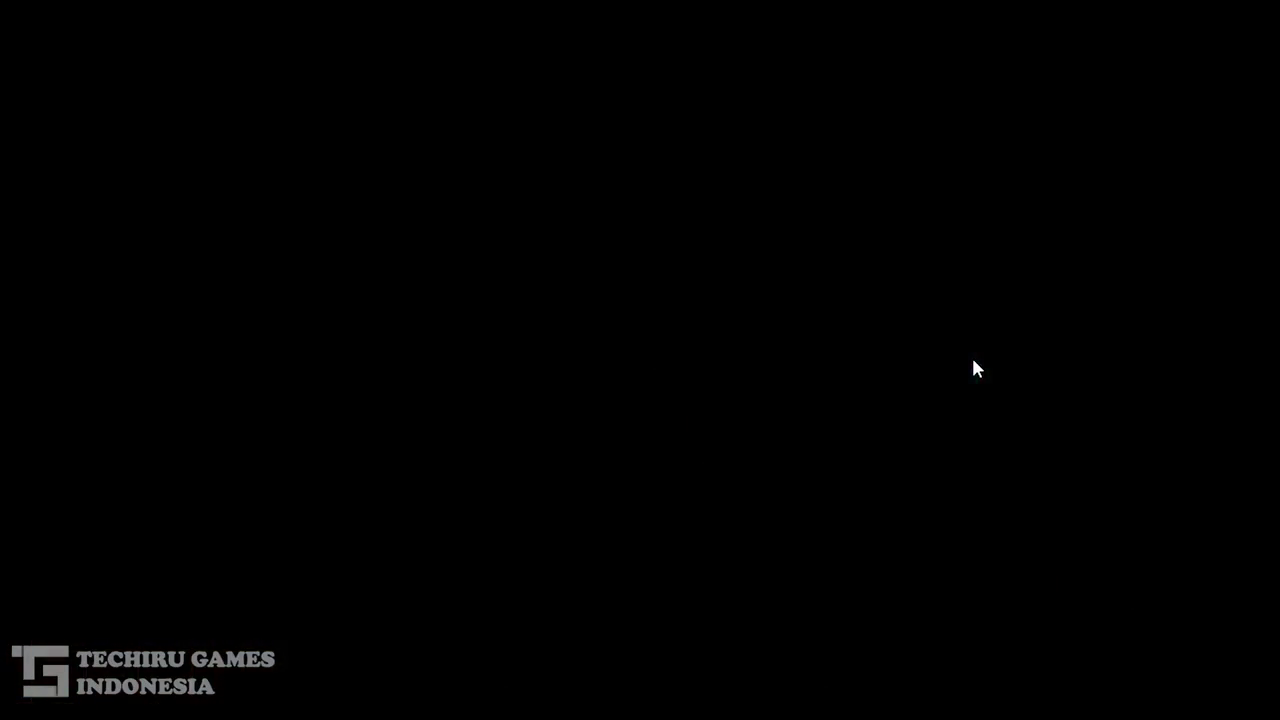
Step: Get past the title screen and start an arcade game from the main menu
key(Return)
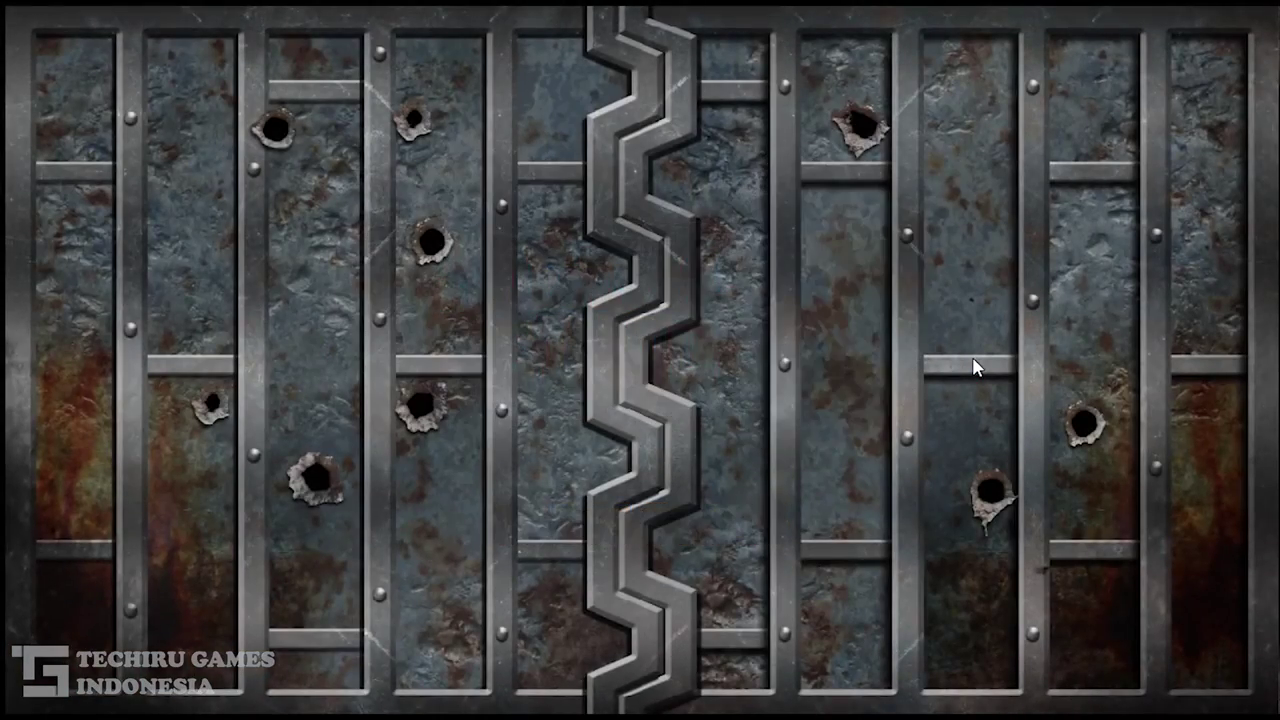
key(Down)
key(Down)
key(Up)
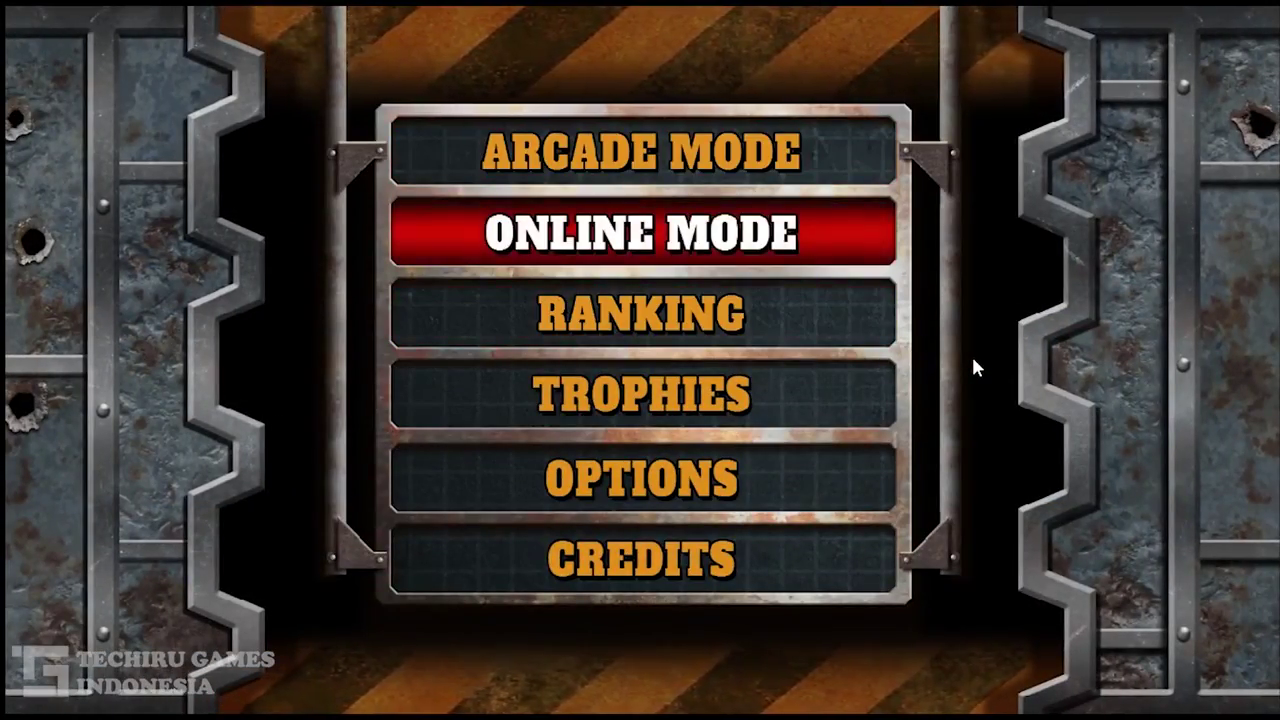
key(Return)
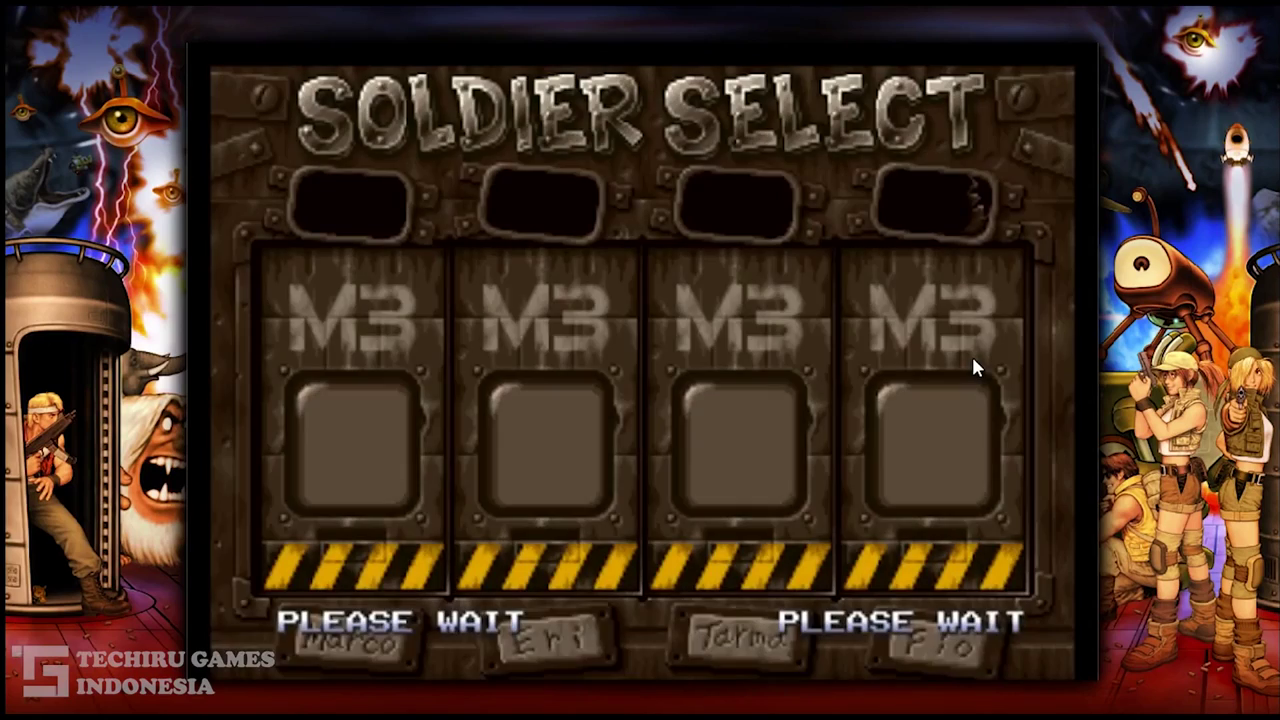
Step: Open and dismiss the pause menu during soldier select and choose Marco as the soldier
key(Escape)
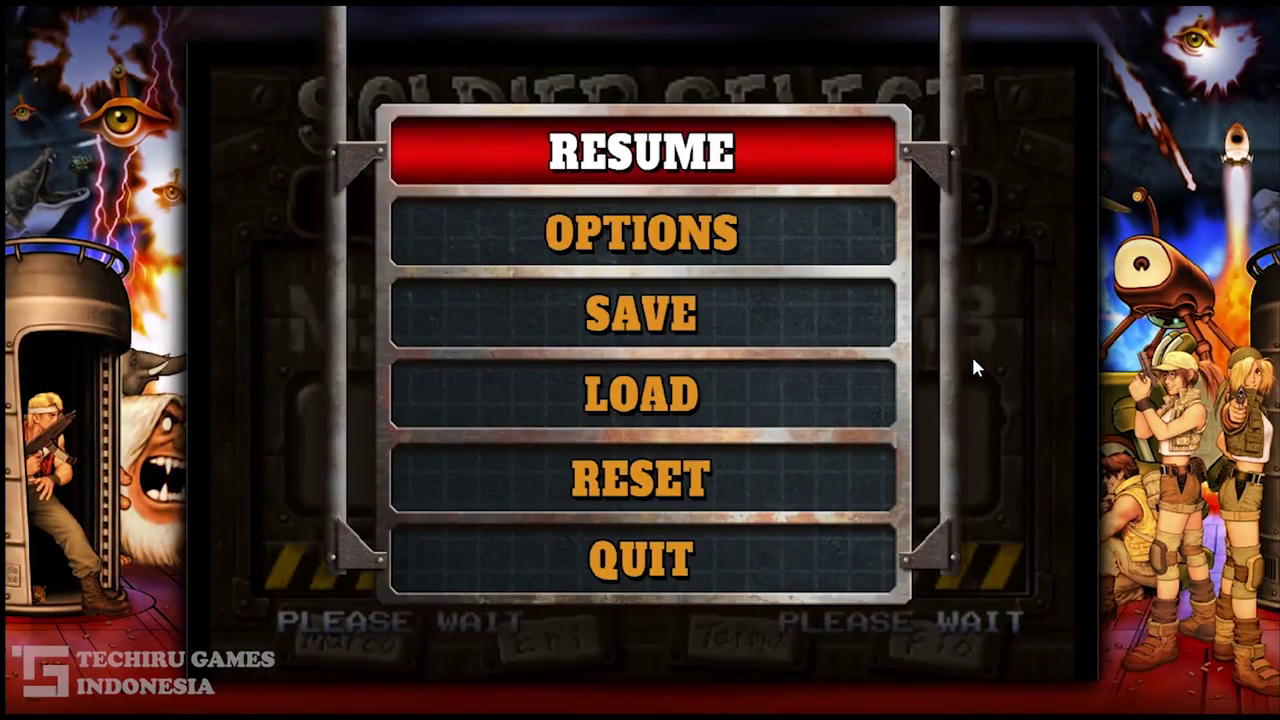
key(Escape)
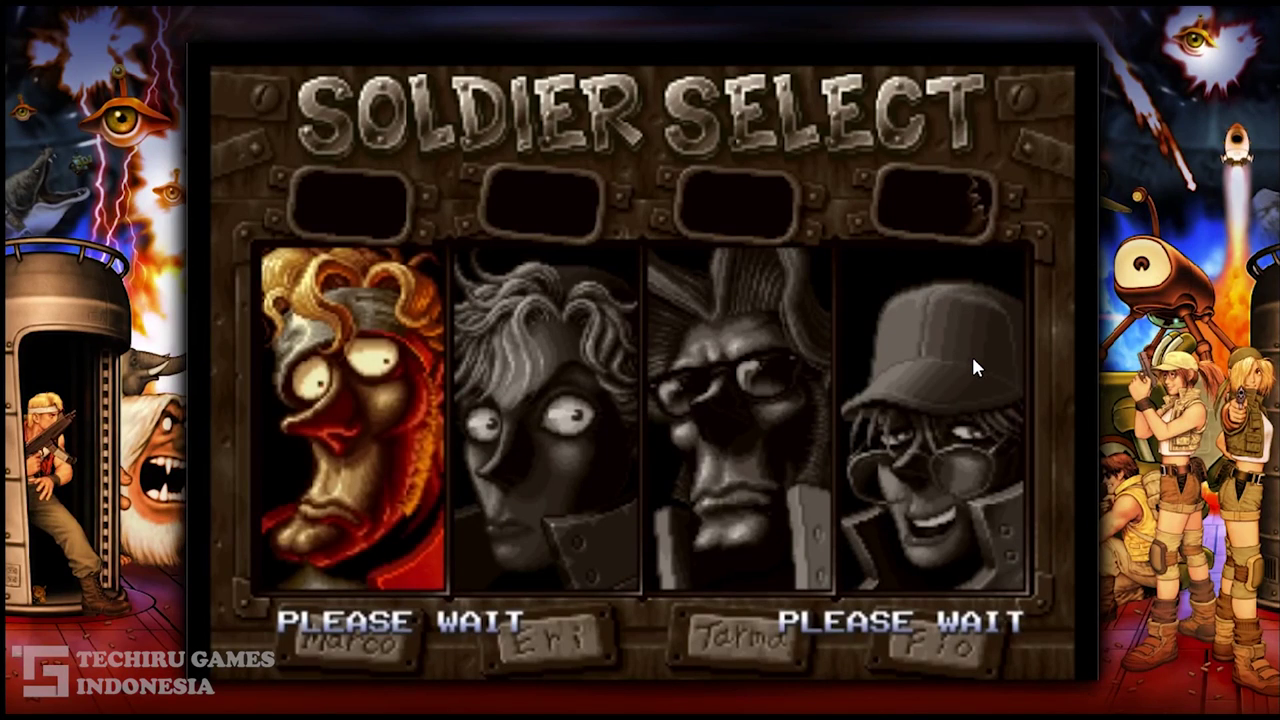
key(Return)
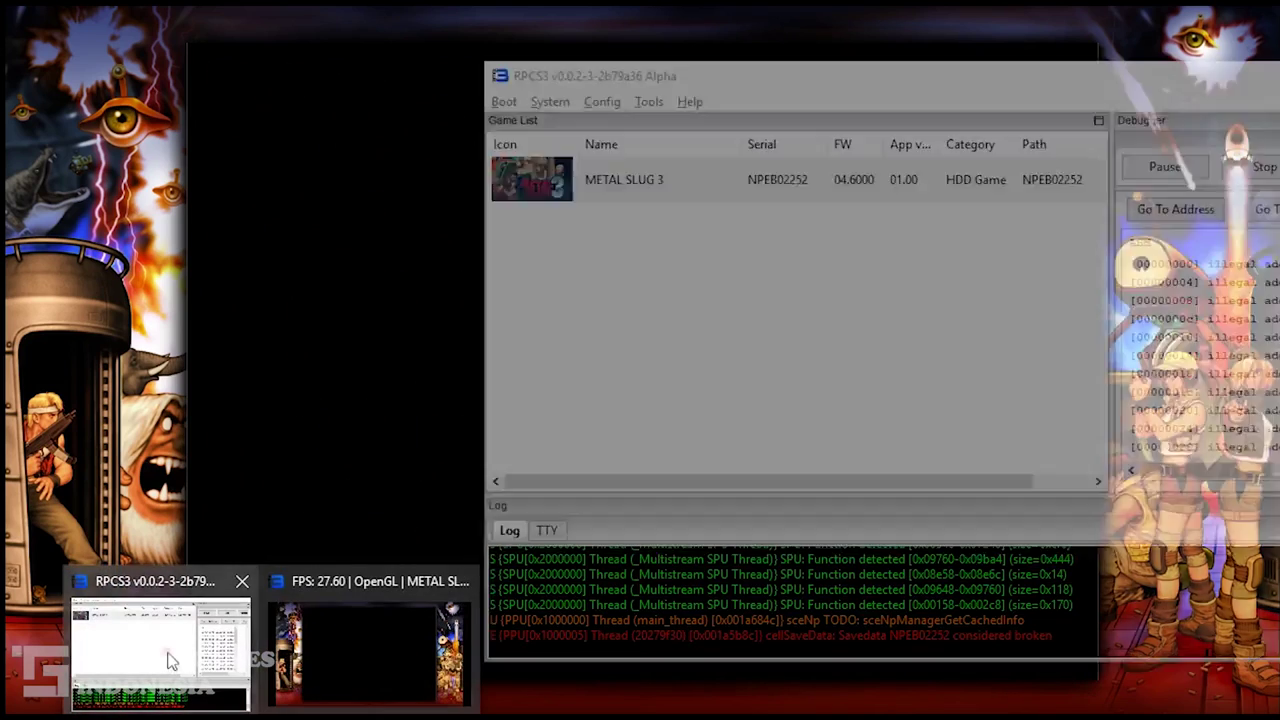
Step: While the game runs, set METAL SLUG 3's frame limit to Auto, save the configuration and return to the game window
click(171, 657)
right_click(628, 178)
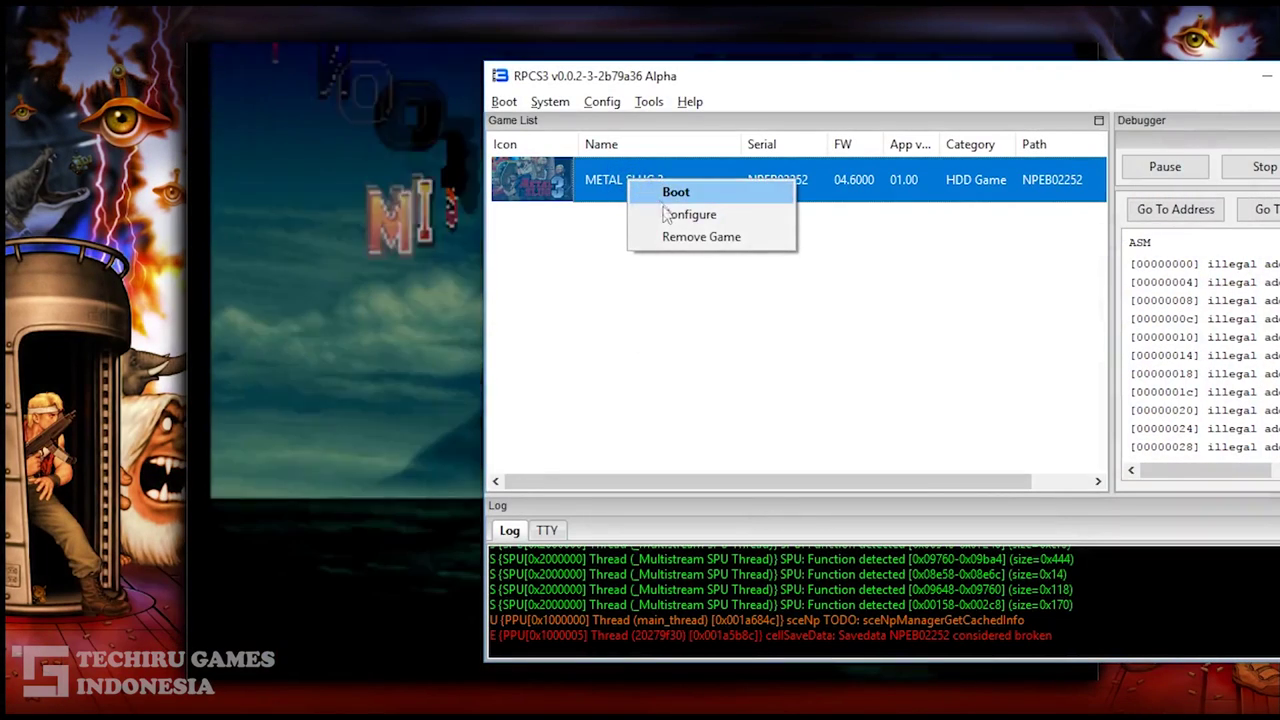
click(666, 211)
click(649, 206)
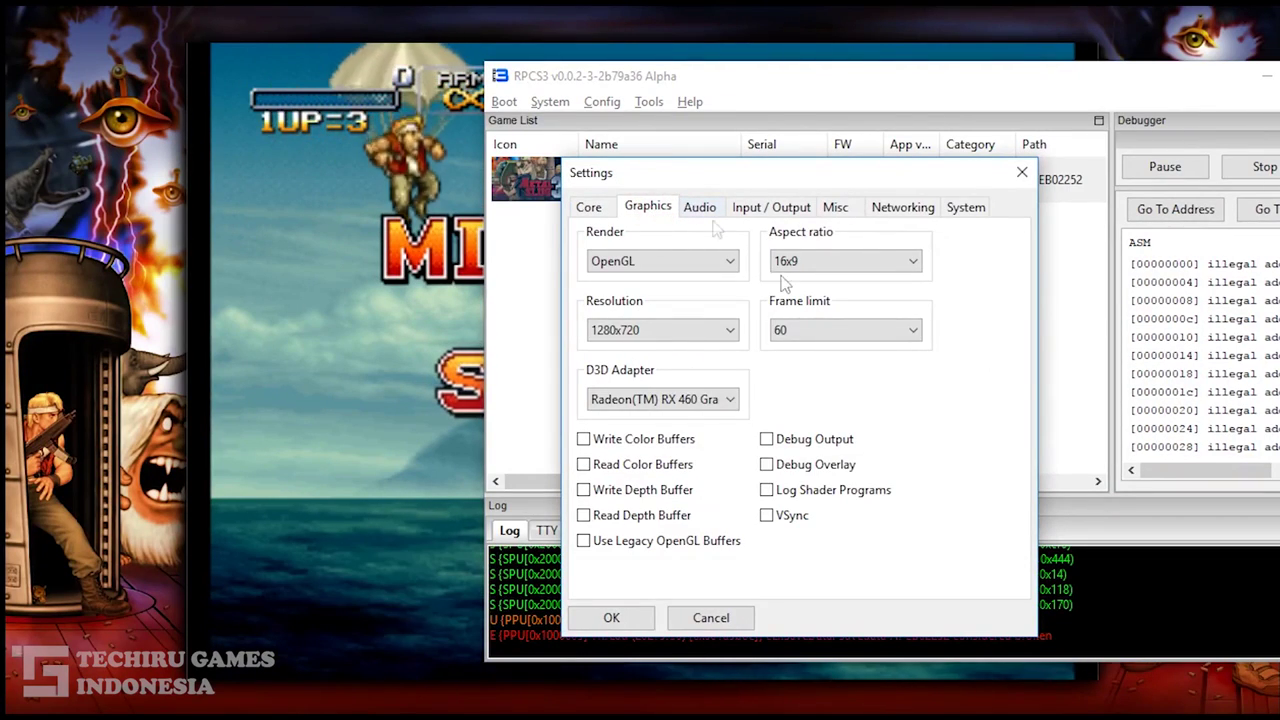
click(836, 340)
click(829, 426)
click(611, 617)
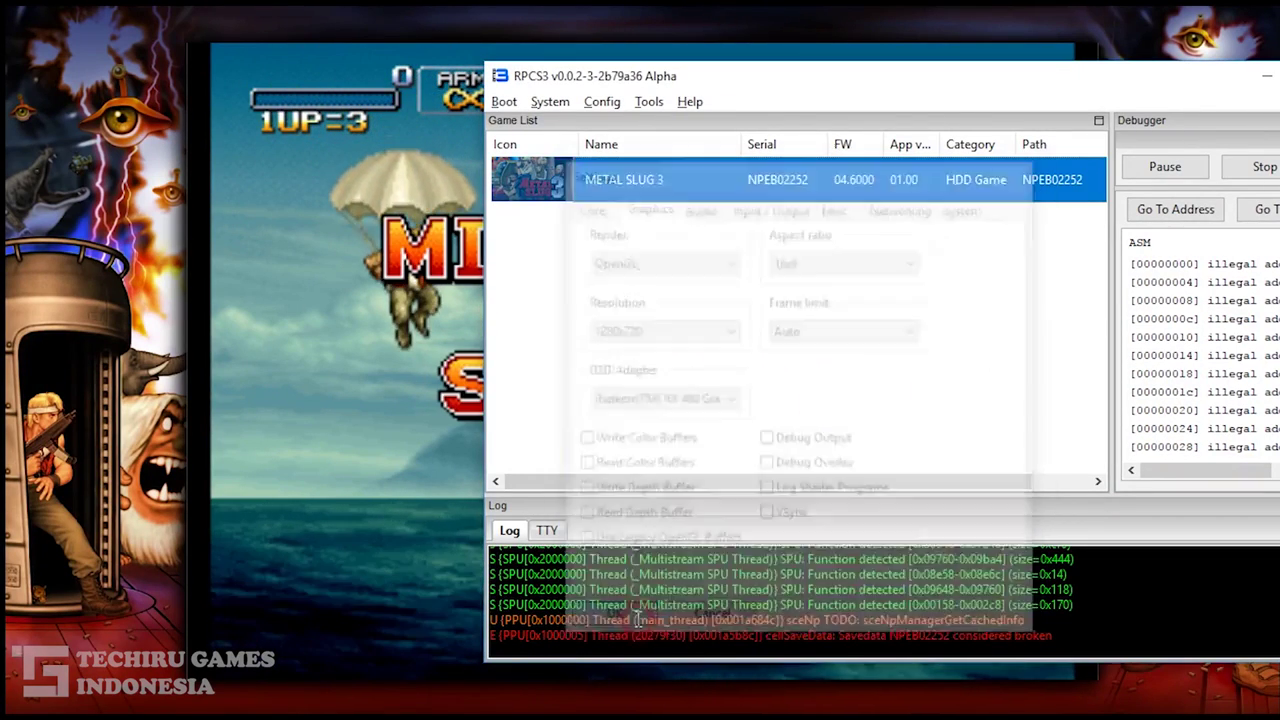
click(390, 258)
Step: Open Task Manager in its detailed view, check the CPU and memory usage of rpcs3, and close it
right_click(456, 710)
click(524, 644)
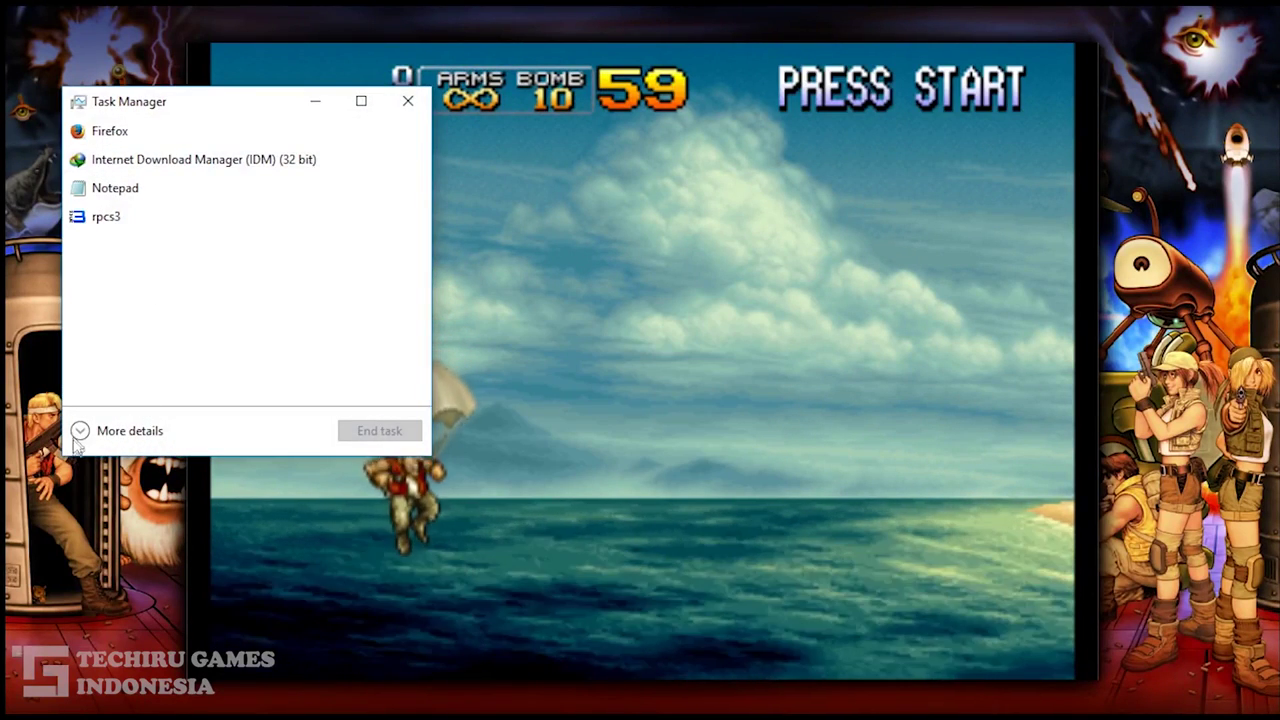
click(110, 430)
click(343, 358)
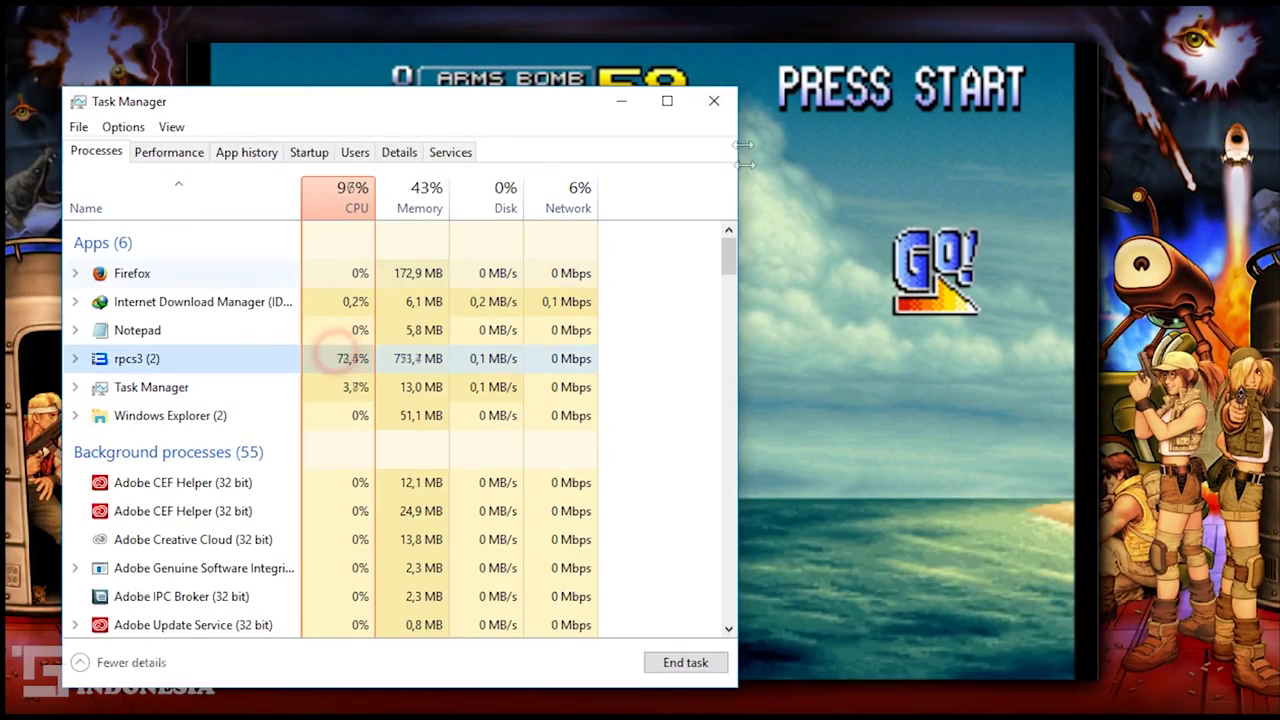
click(725, 105)
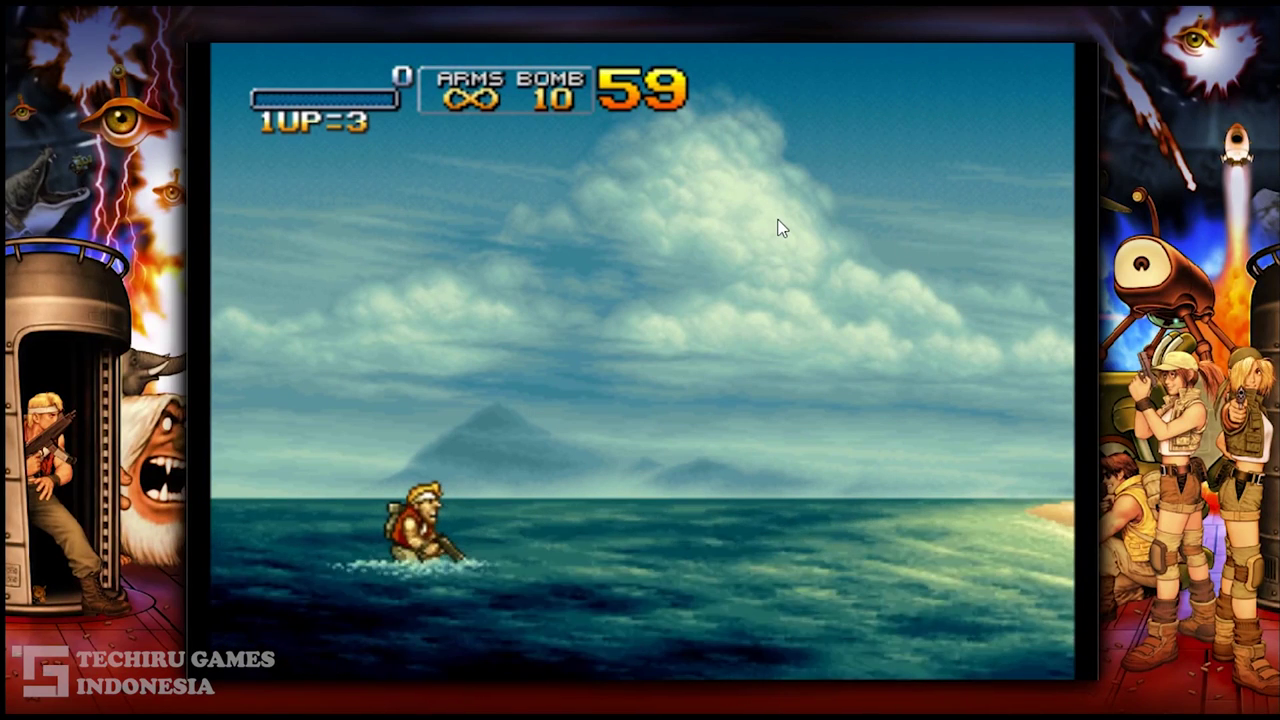
Step: Play the start of mission 1, throwing bombs while wading through the water toward the beach
key(s)
key(d)
key(d)
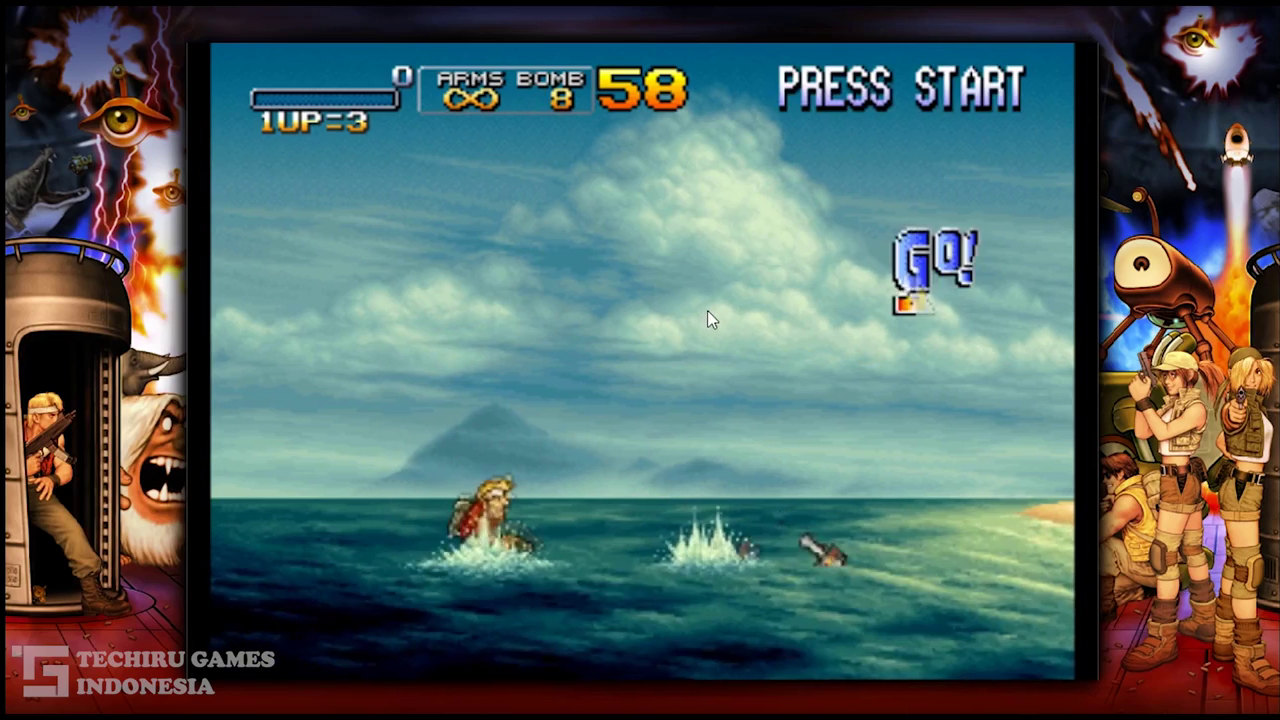
key(Right)
key(s)
key(d)
key(d)
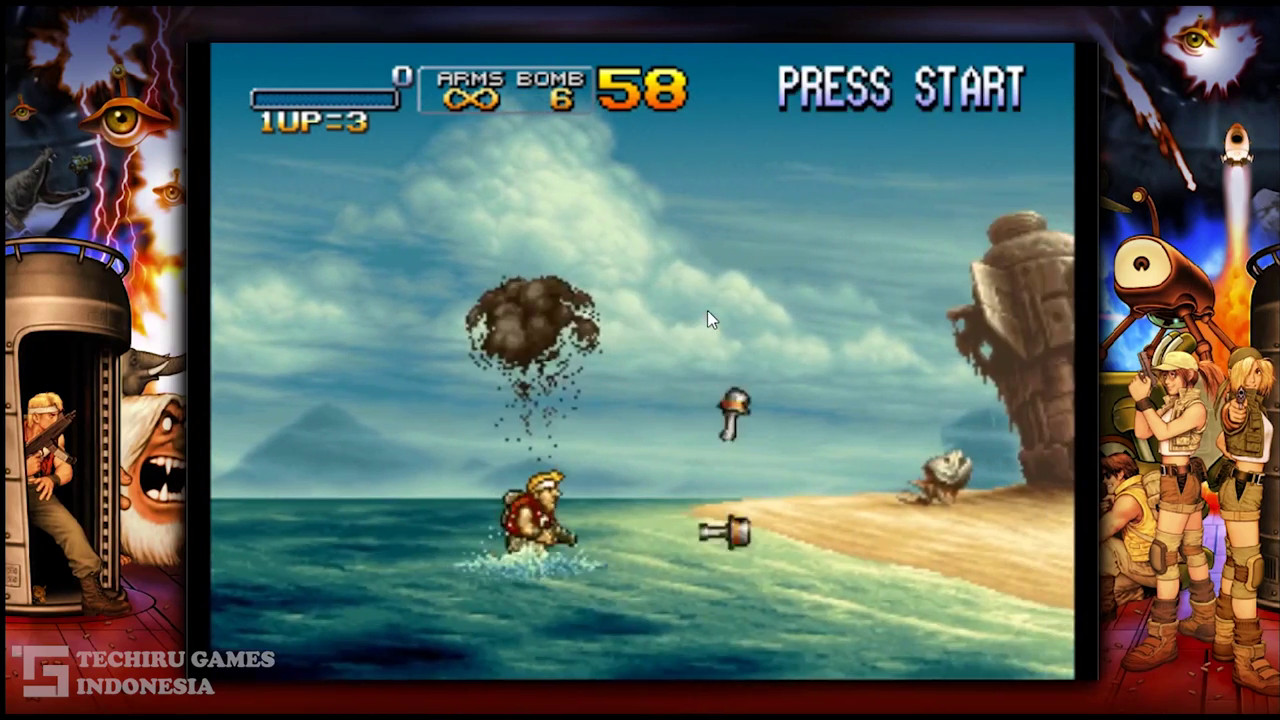
Step: Advance onto the beach and along the sand, repeatedly shooting the crab enemies ahead
key(Right)
key(a)
key(a)
key(a)
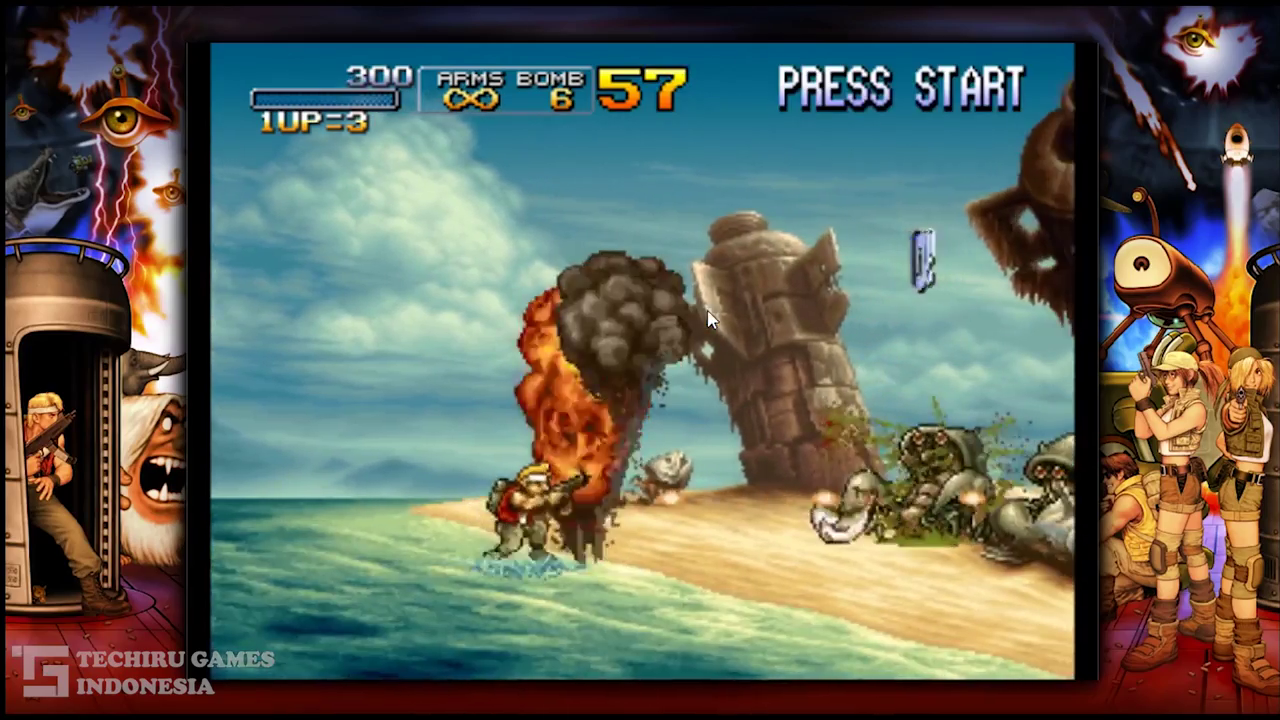
key(Right)
key(a)
key(a)
key(a)
key(a)
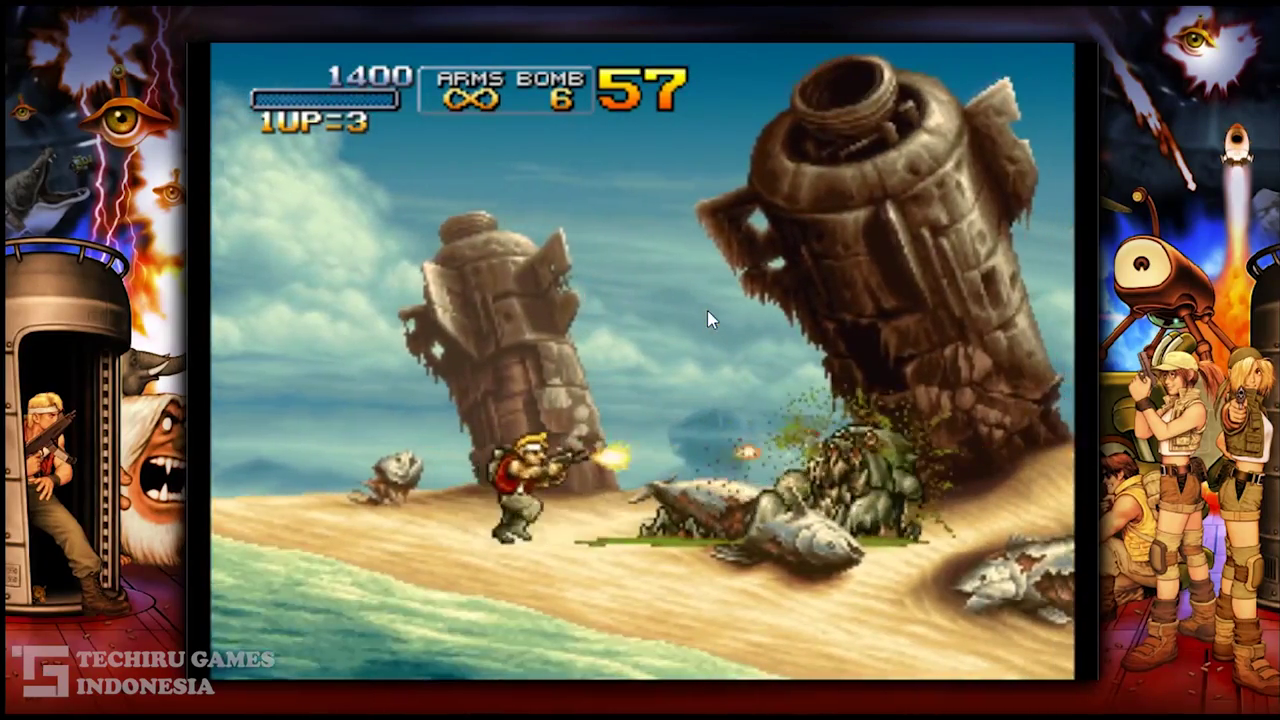
key(Right)
key(a)
key(a)
key(Up)
key(a)
key(a)
key(a)
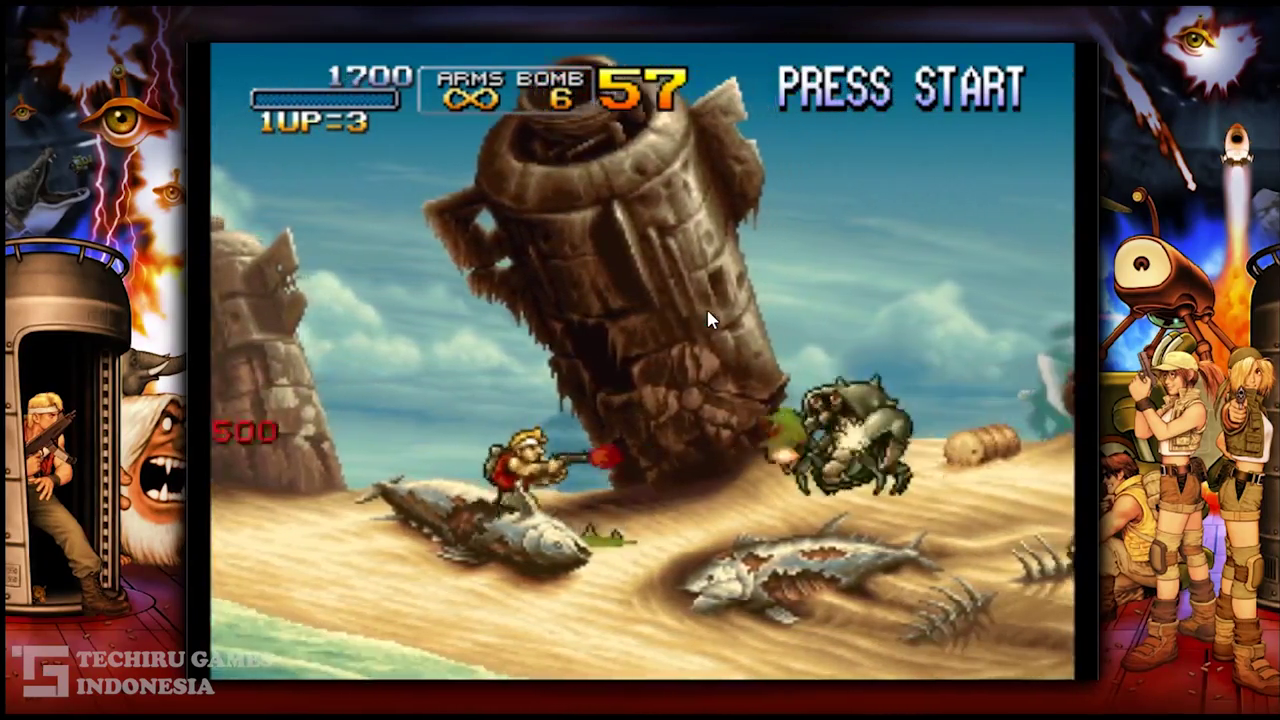